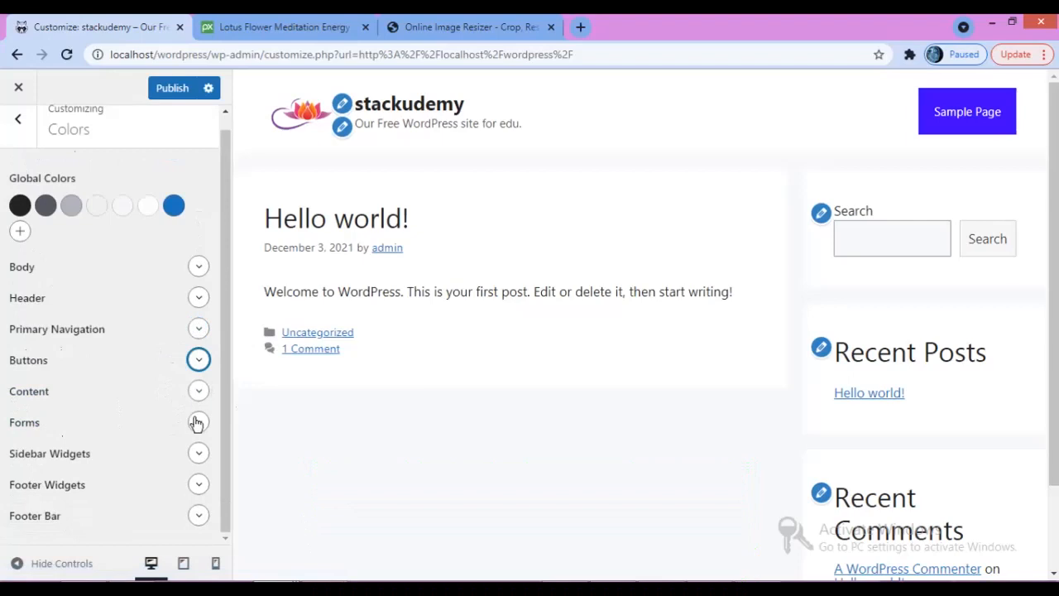
- Collapse the Forms colors and set the sidebar widgets' title color to #e20ccb
drag(226, 416, 227, 500)
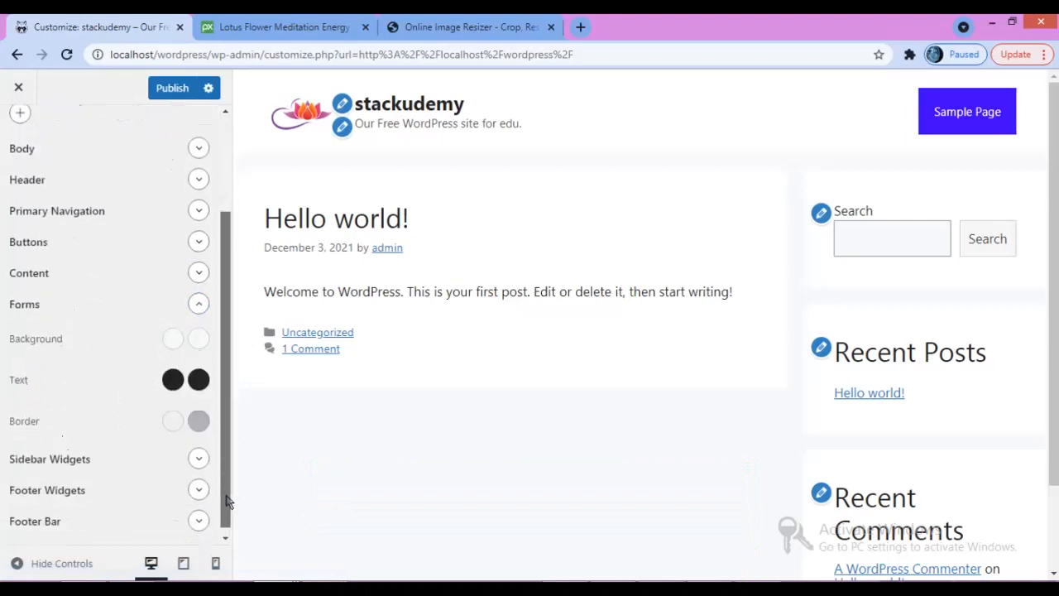
click(199, 304)
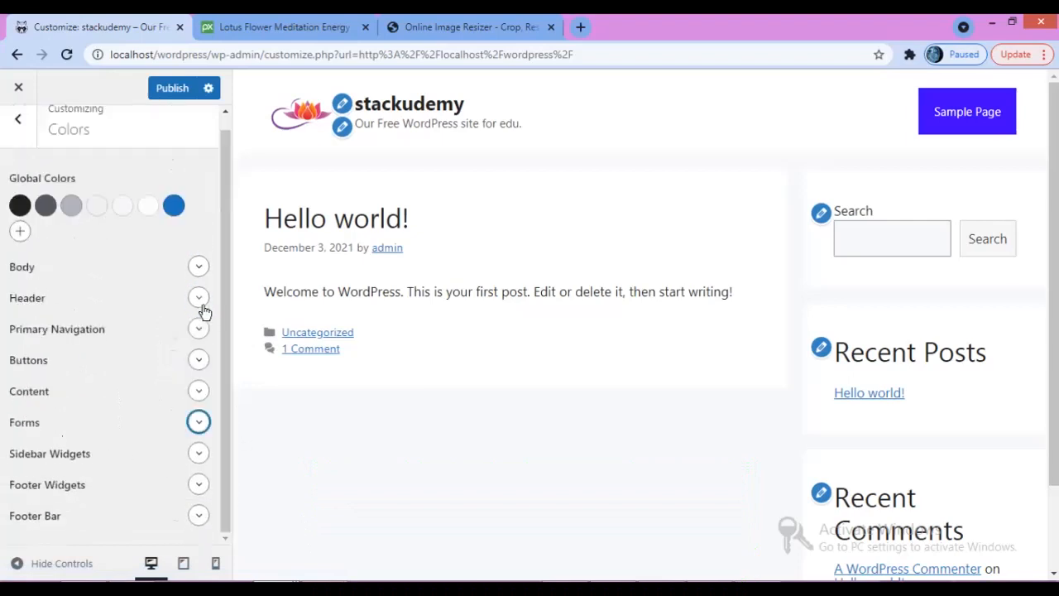
click(75, 451)
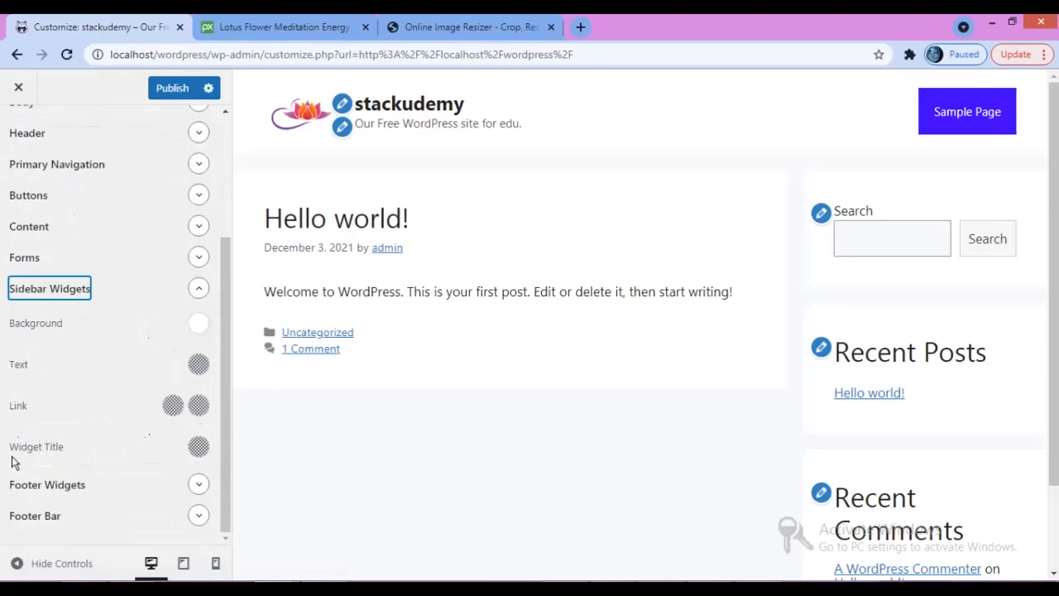
click(199, 448)
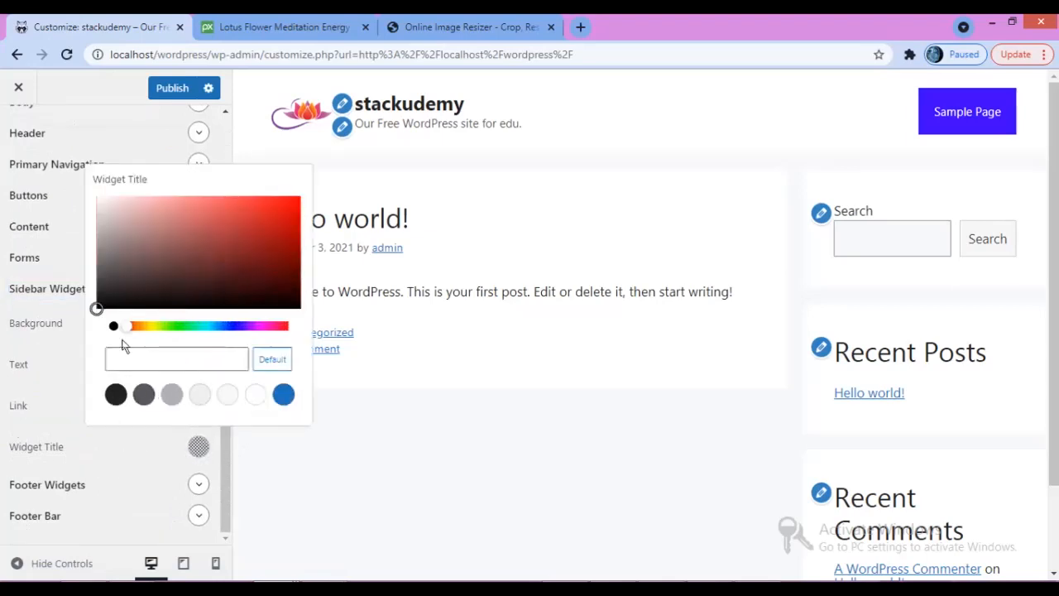
drag(131, 327, 262, 334)
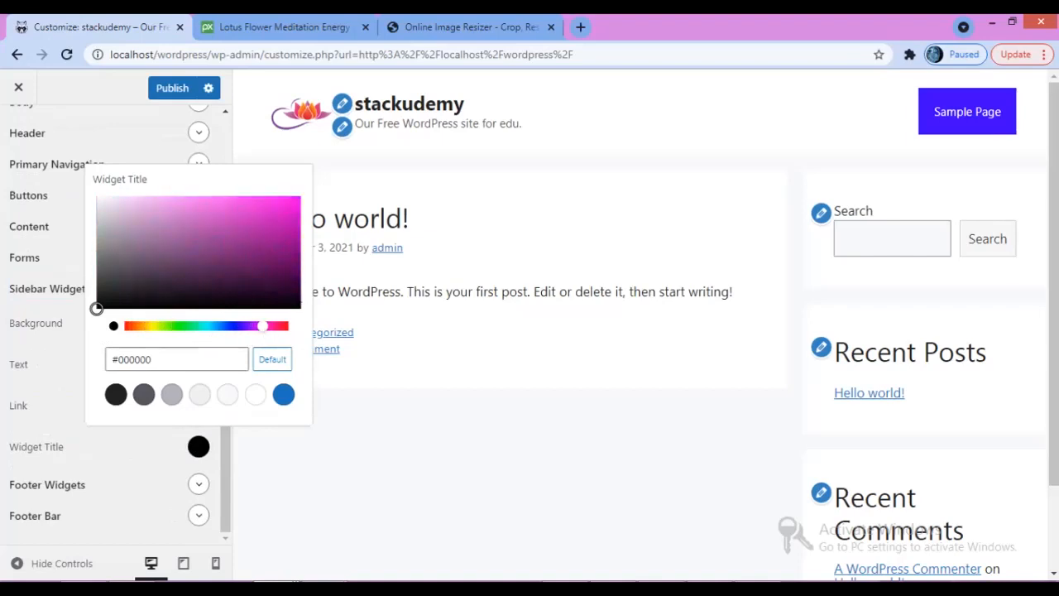
click(288, 211)
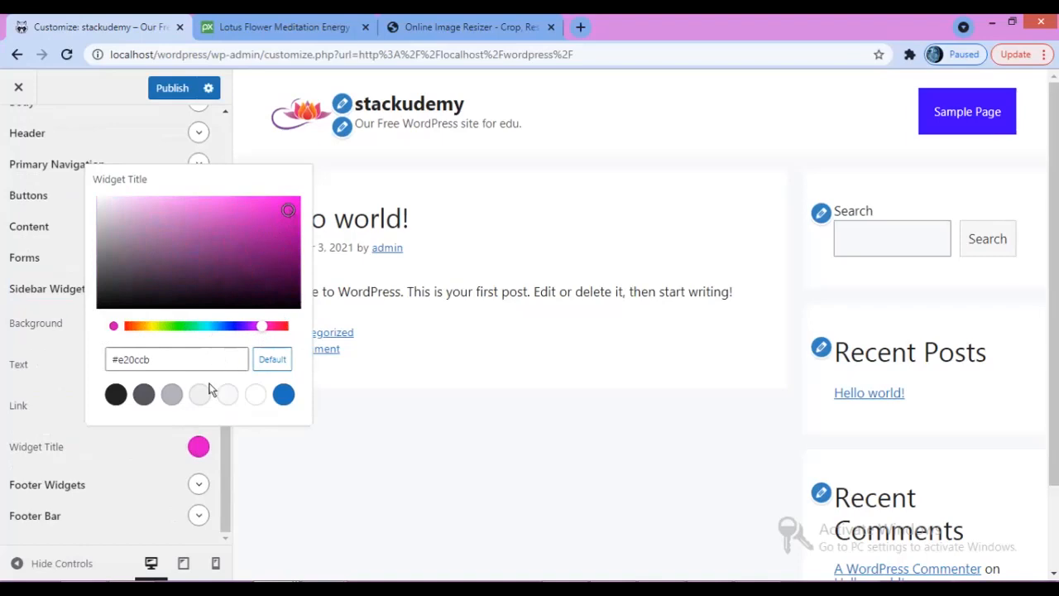
click(335, 456)
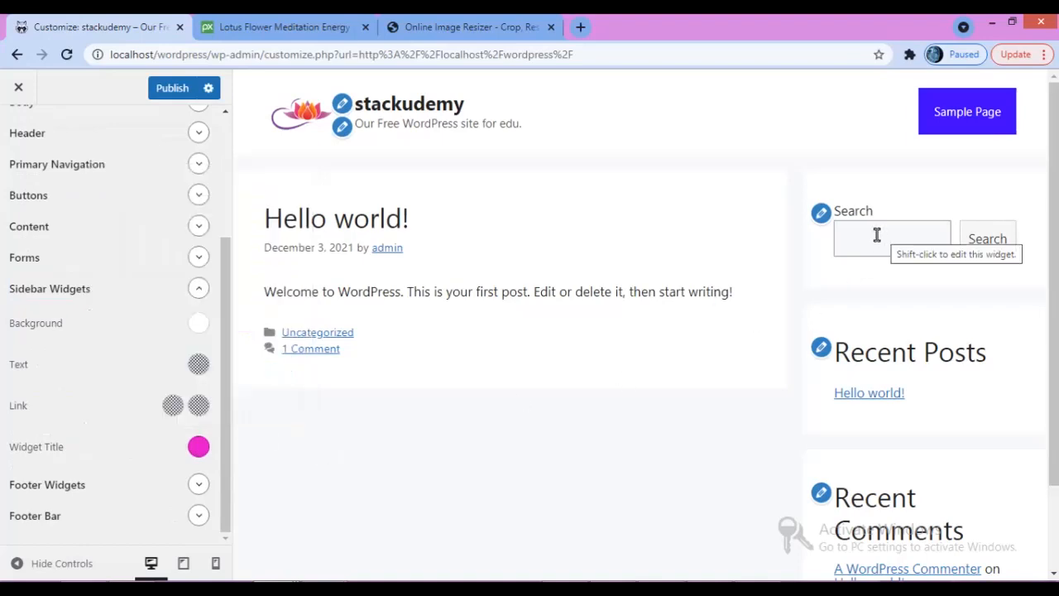
- Set the sidebar widgets' background color to light pink #e8d3d3, trying out red and paler shades first
scroll(711, 343, down, 2)
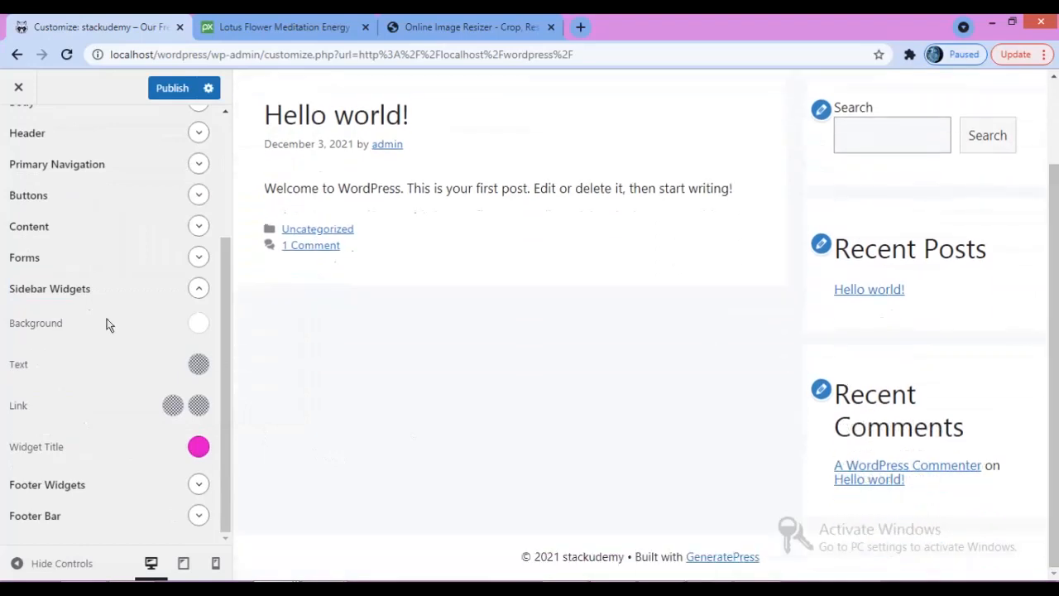
click(197, 323)
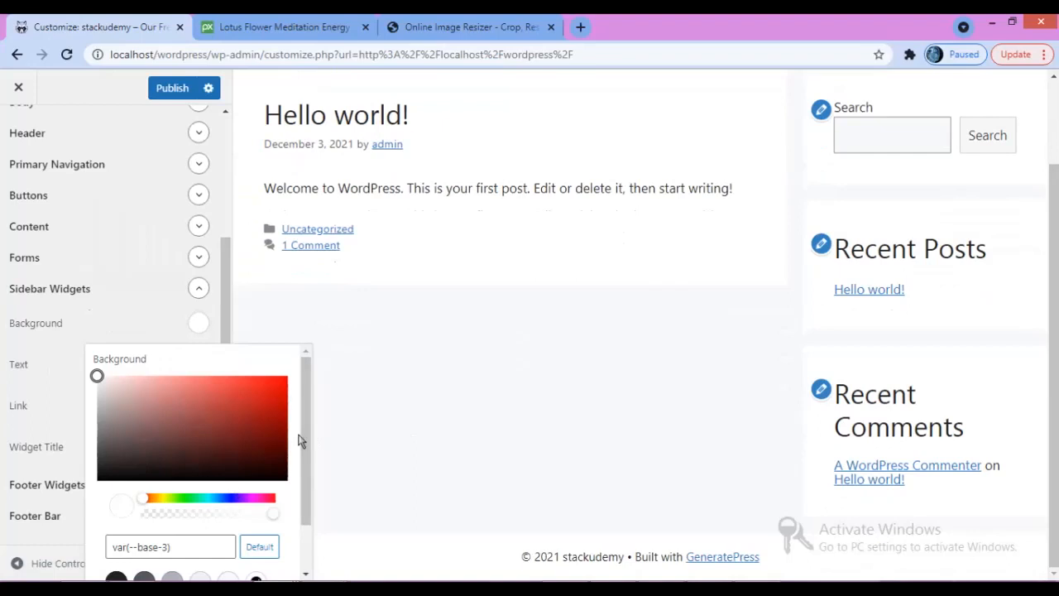
click(280, 387)
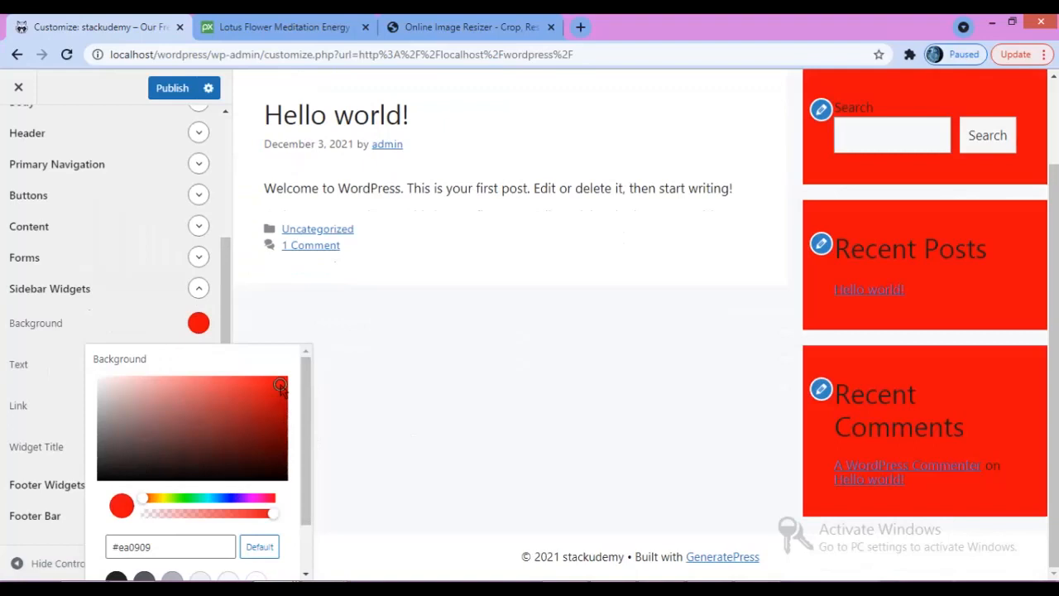
click(171, 390)
click(106, 384)
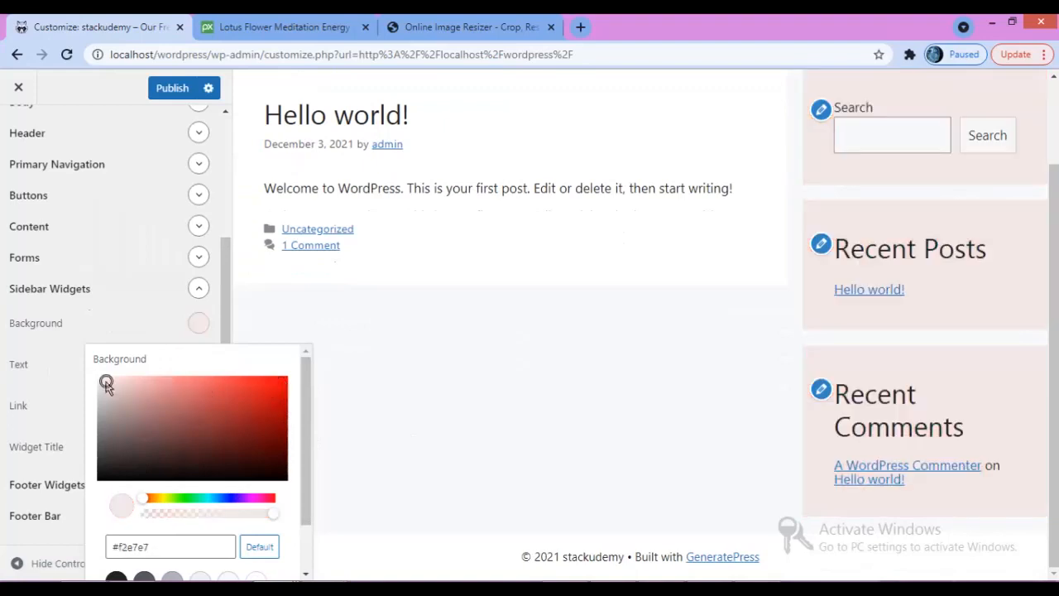
click(107, 393)
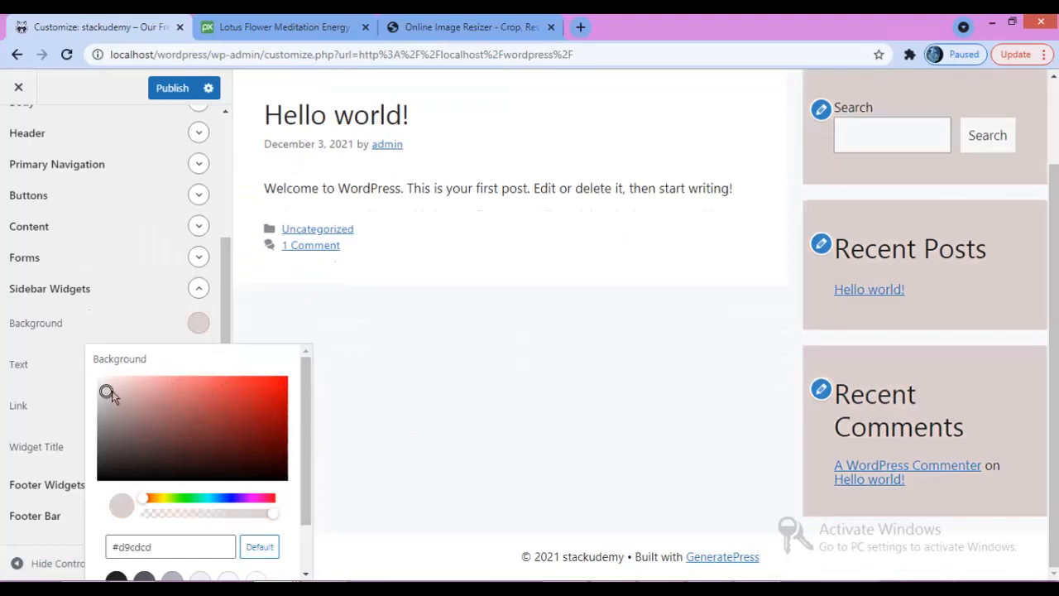
click(114, 387)
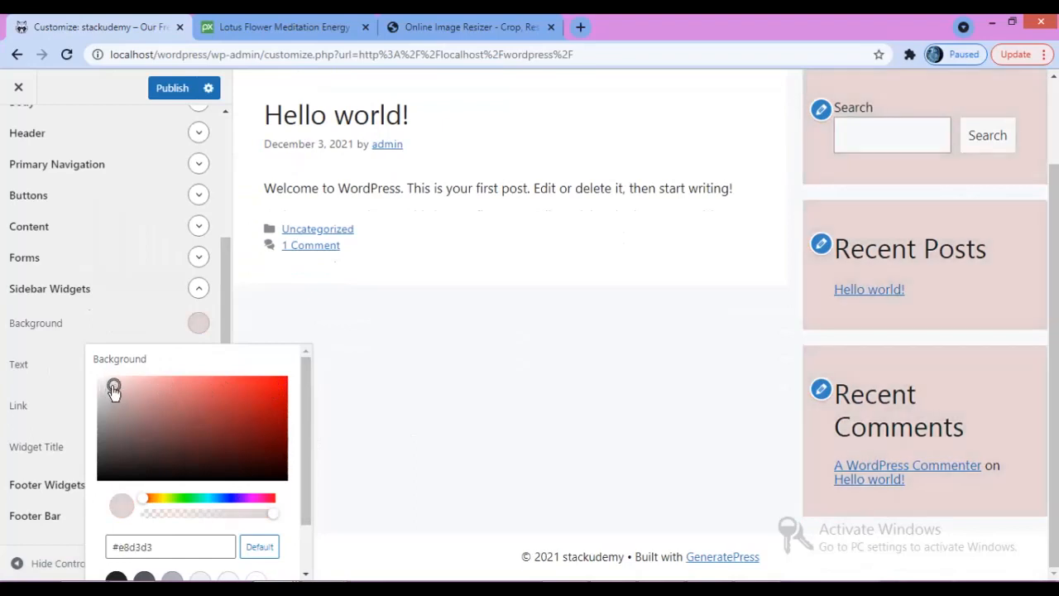
click(369, 330)
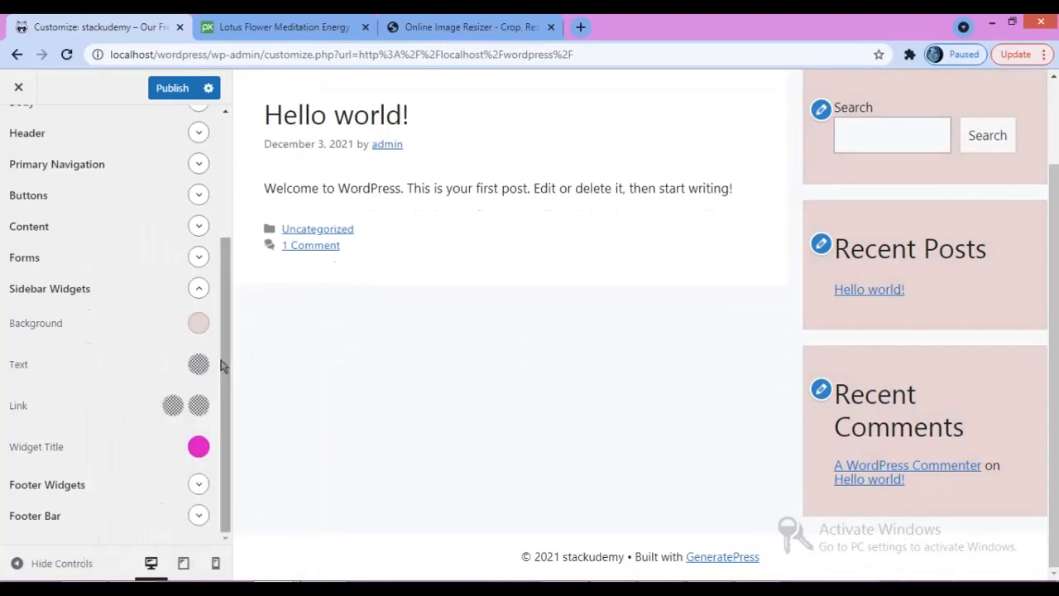
- Look over the color options for the footer widgets and publish the color changes
click(201, 292)
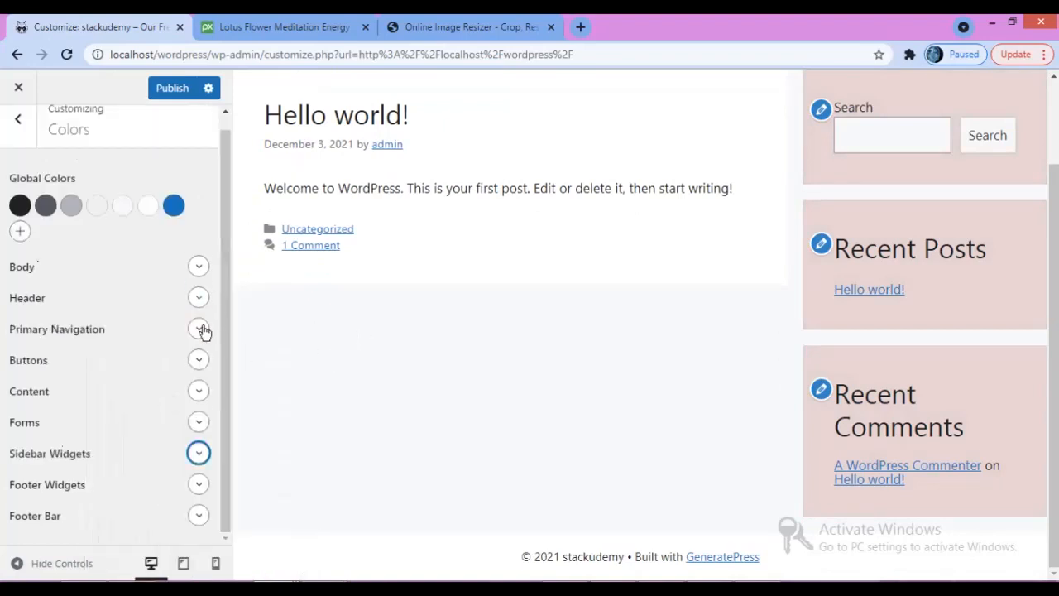
click(199, 486)
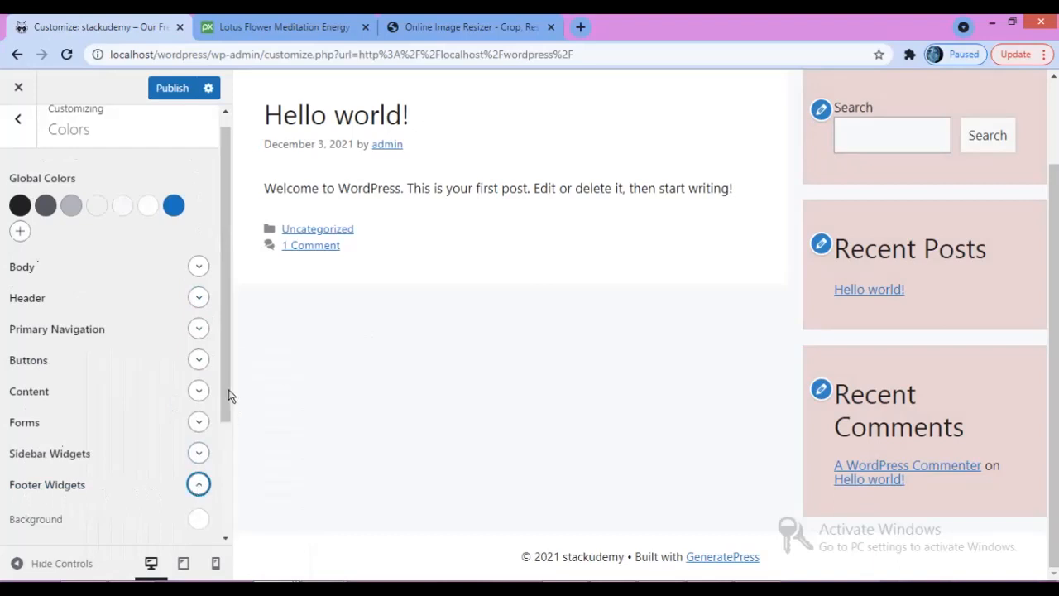
drag(229, 395, 228, 488)
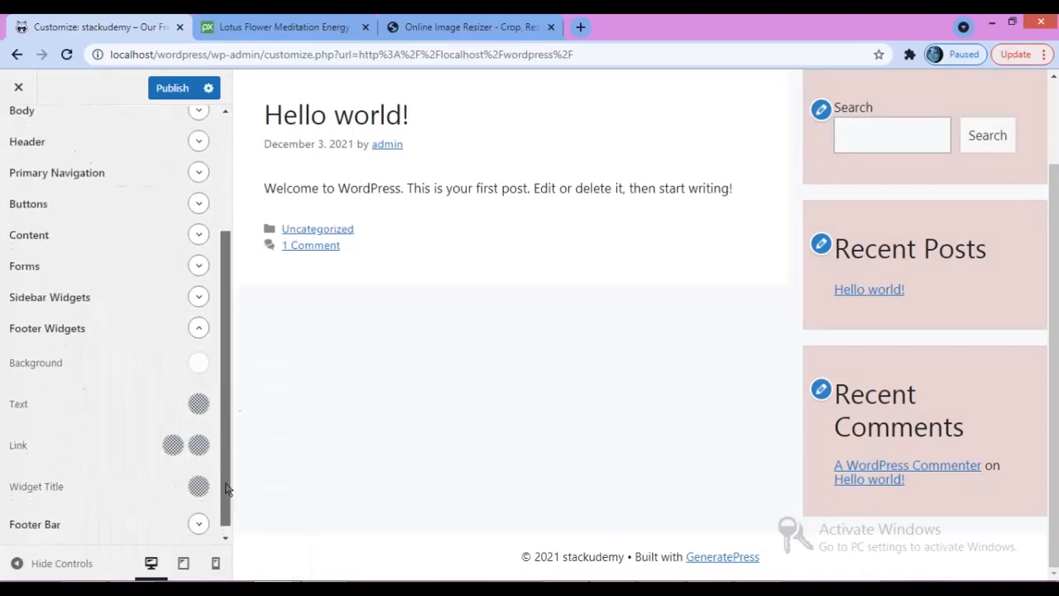
click(203, 333)
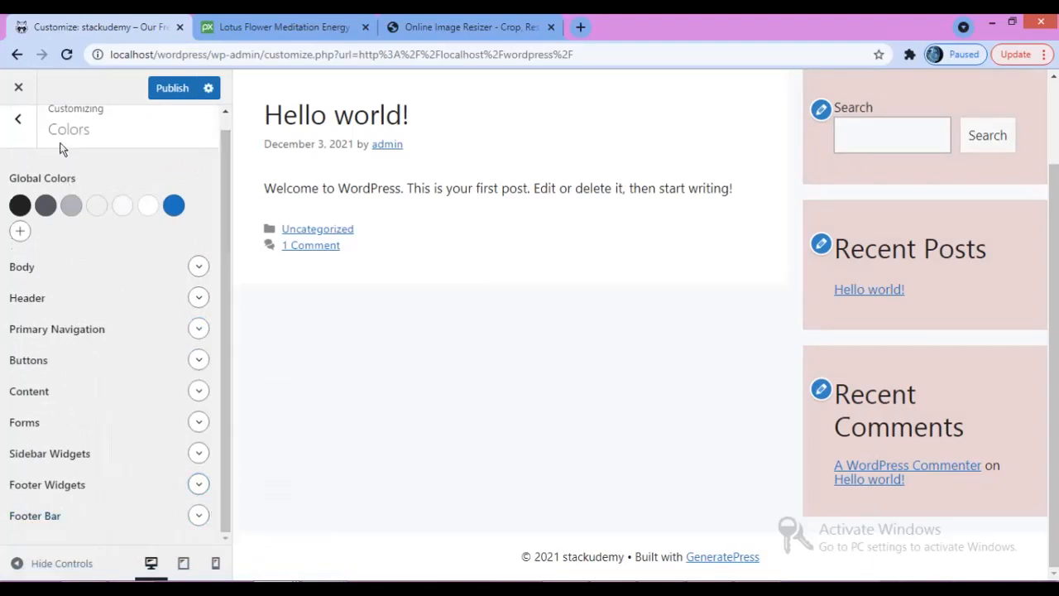
click(189, 93)
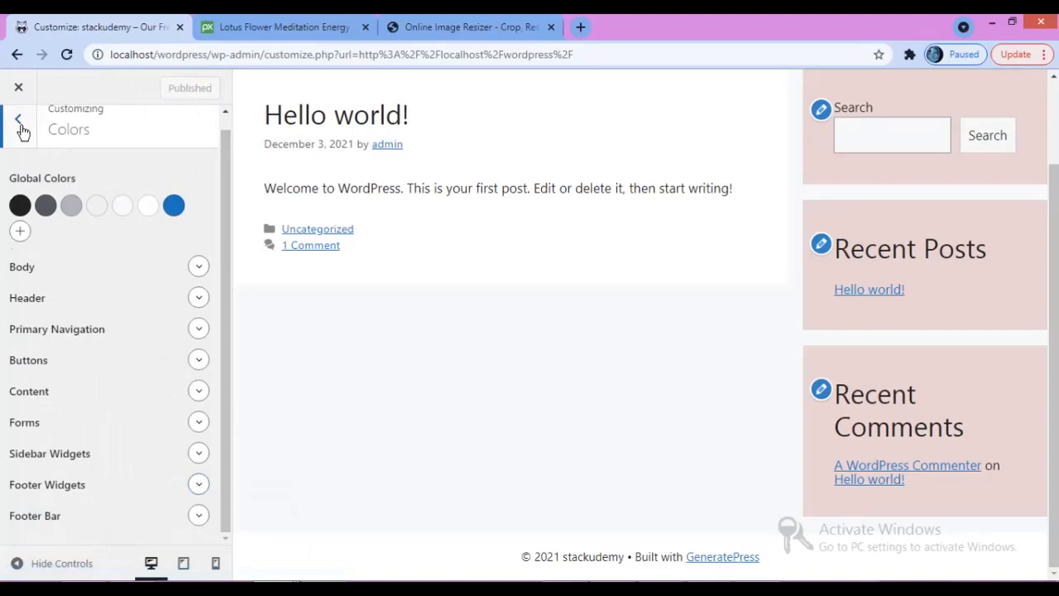
- Add a blank font entry in the Typography font manager and look through the fonts it offers
click(19, 123)
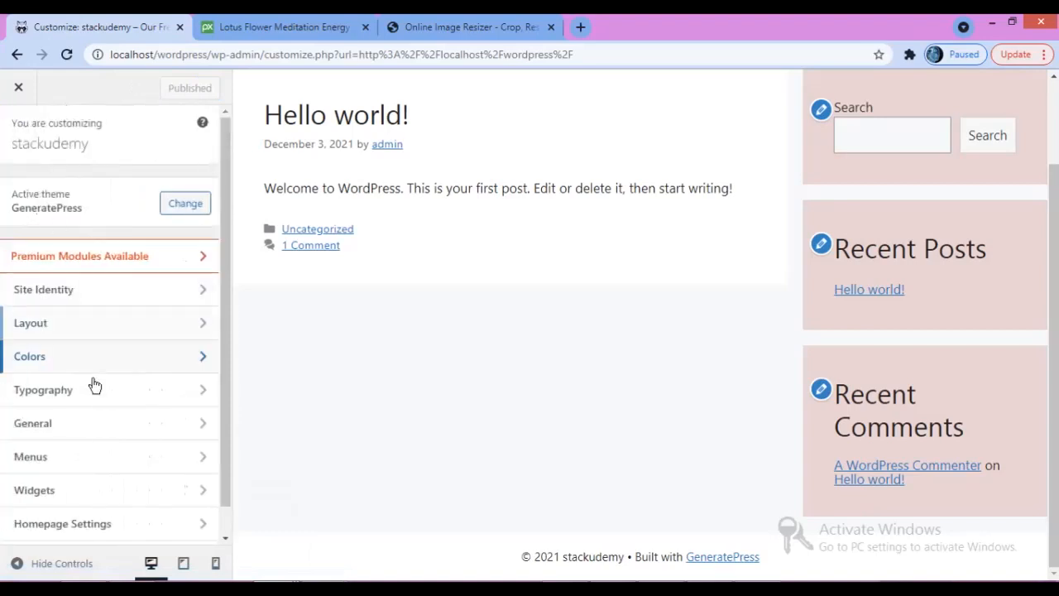
click(75, 402)
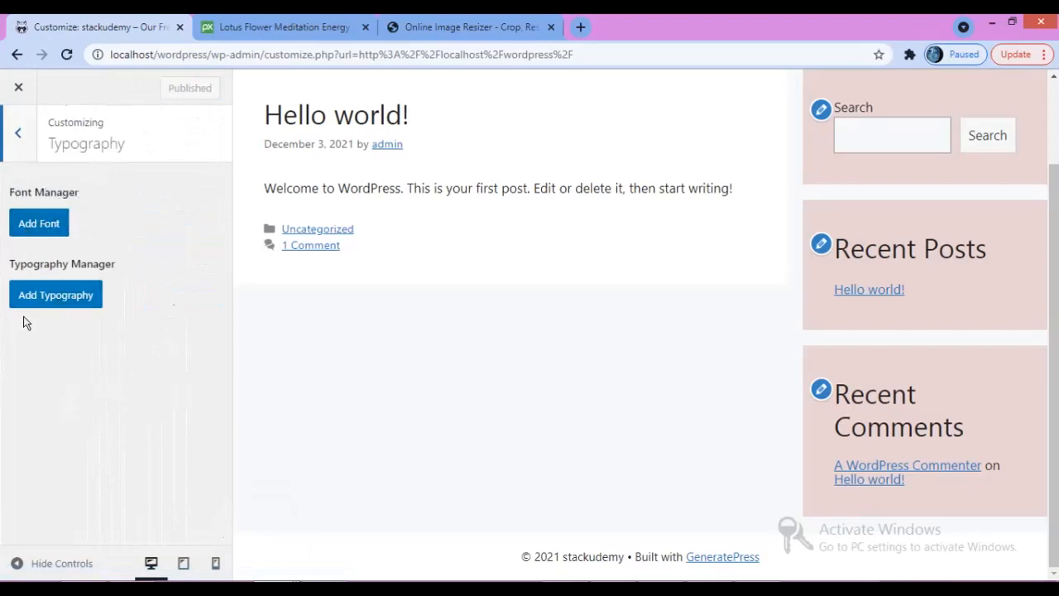
click(60, 230)
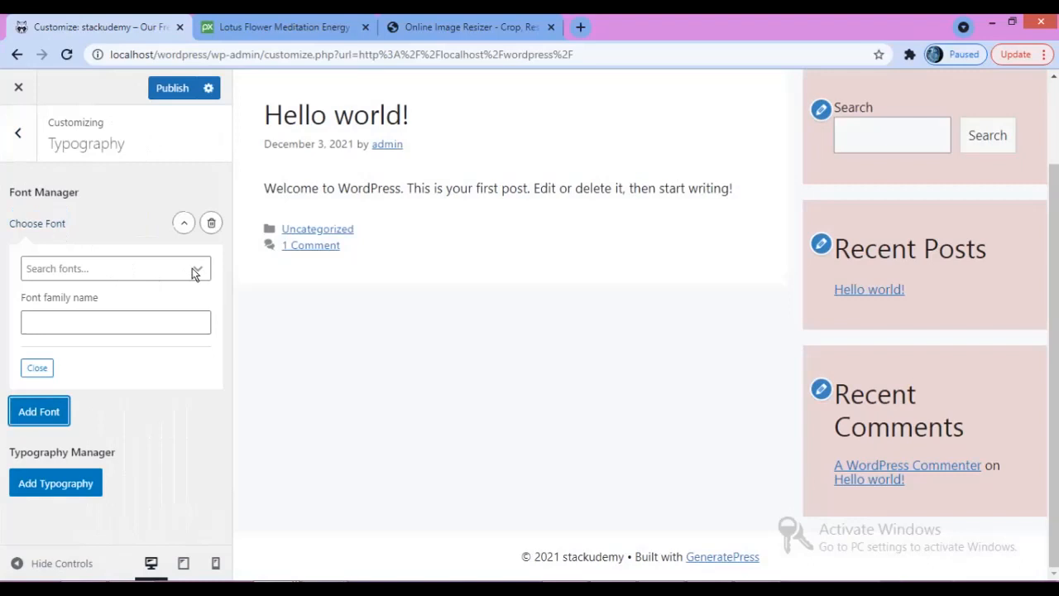
click(192, 269)
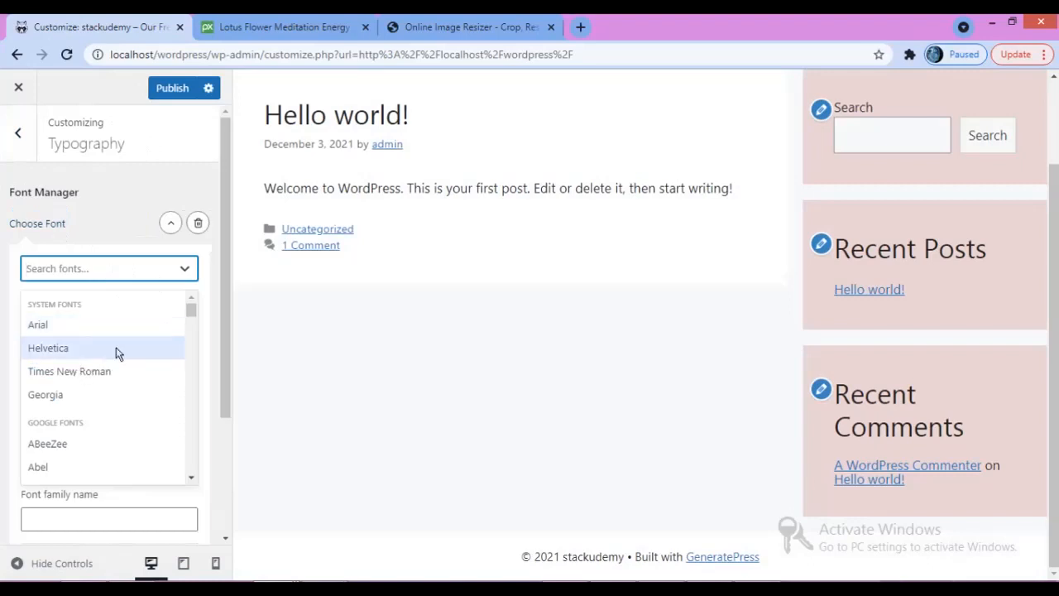
click(185, 272)
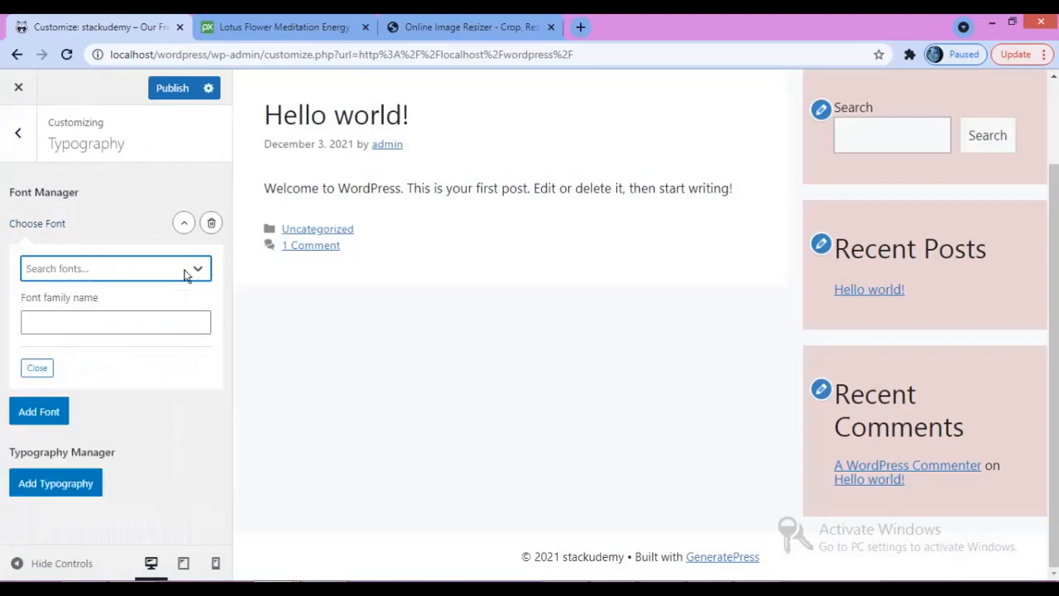
click(57, 321)
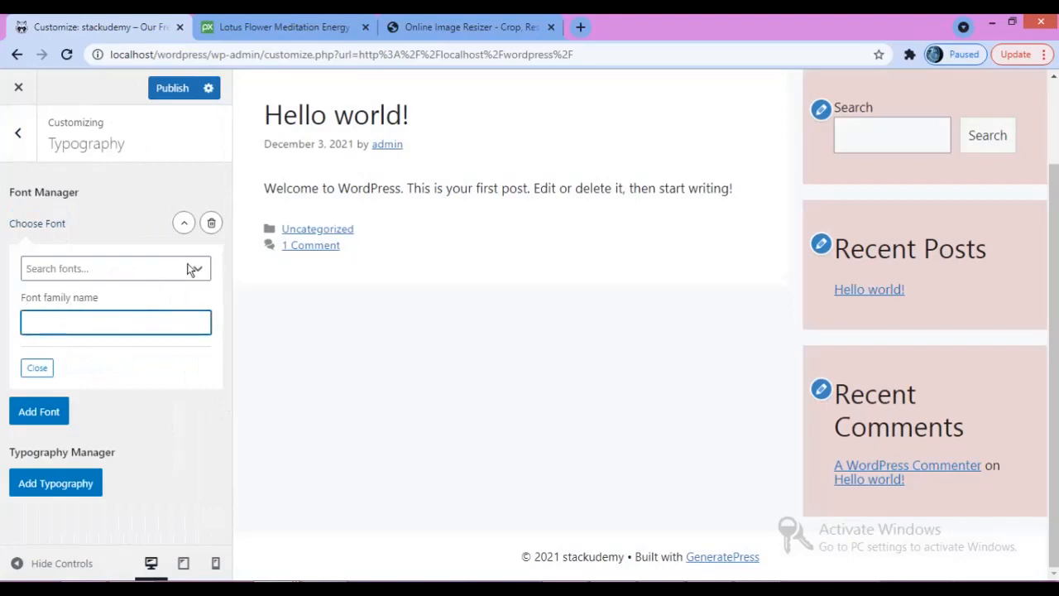
click(186, 227)
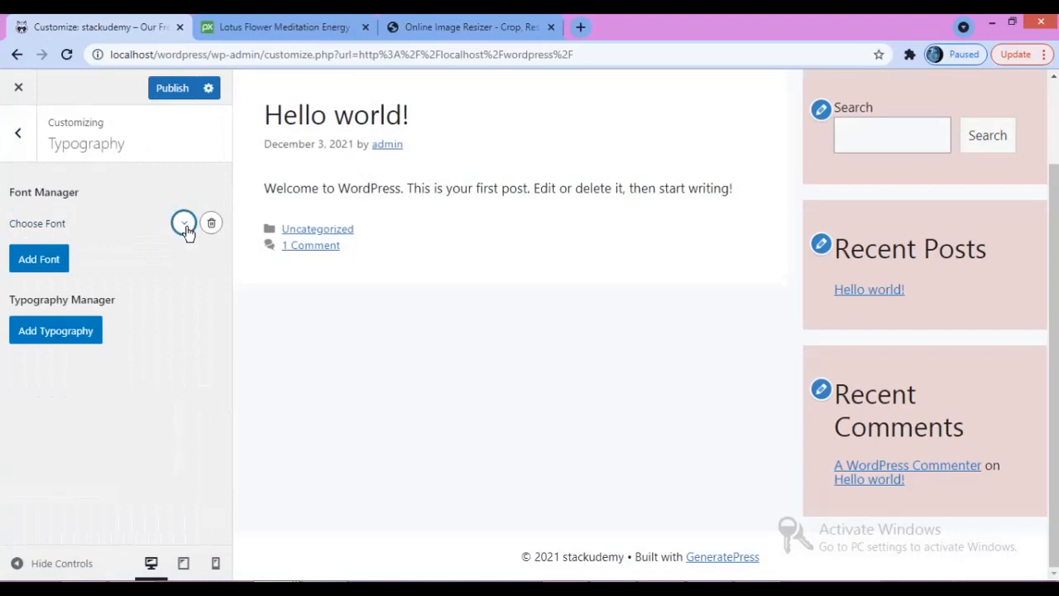
- Add a blank typography entry in the Typography Manager and browse the target elements it can style
click(56, 333)
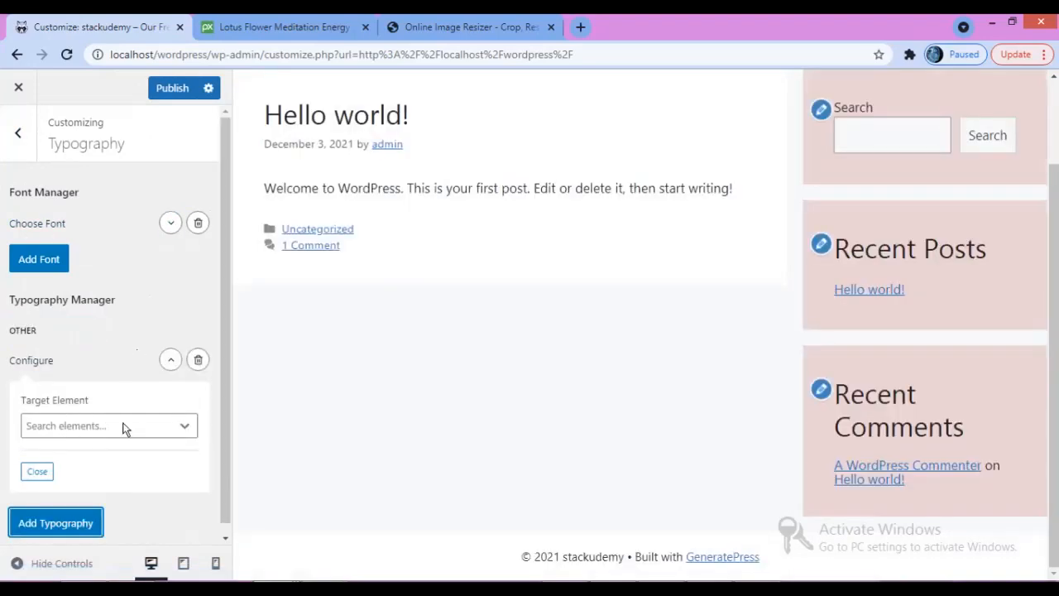
click(125, 428)
scroll(133, 440, down, 2)
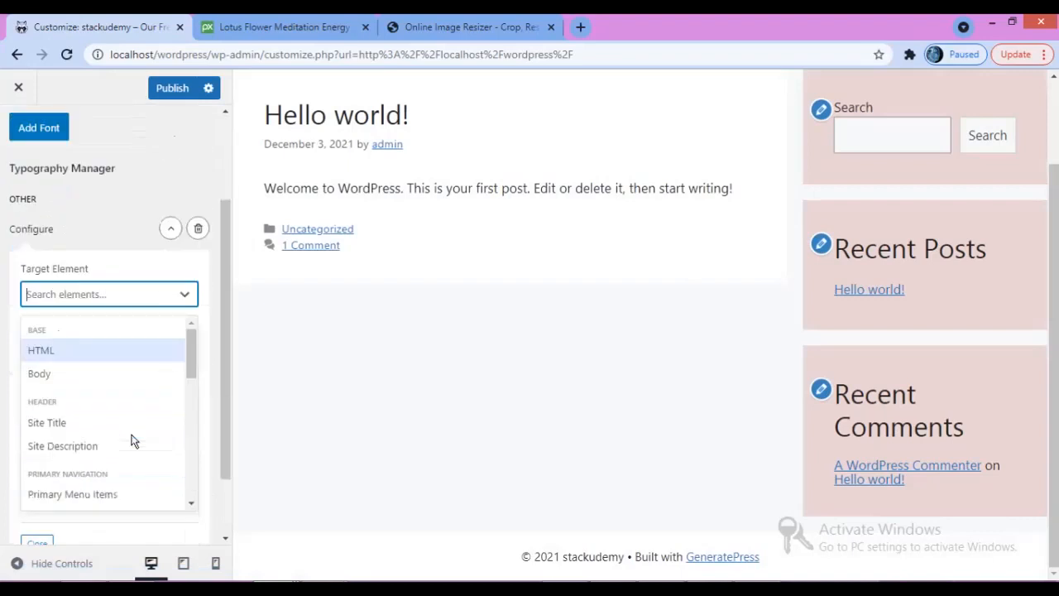
drag(191, 327, 193, 434)
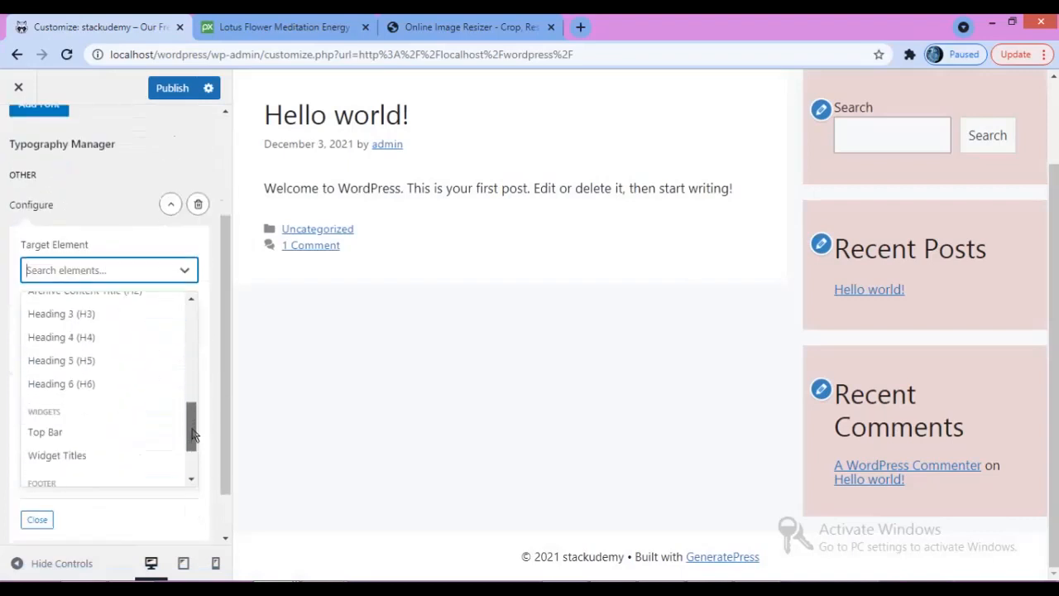
click(187, 278)
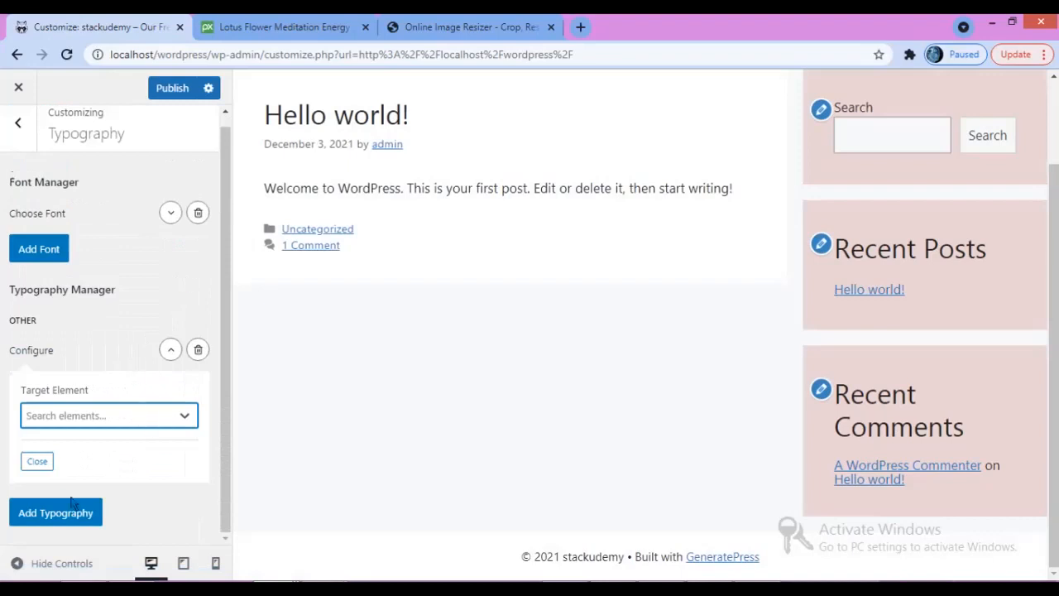
click(170, 351)
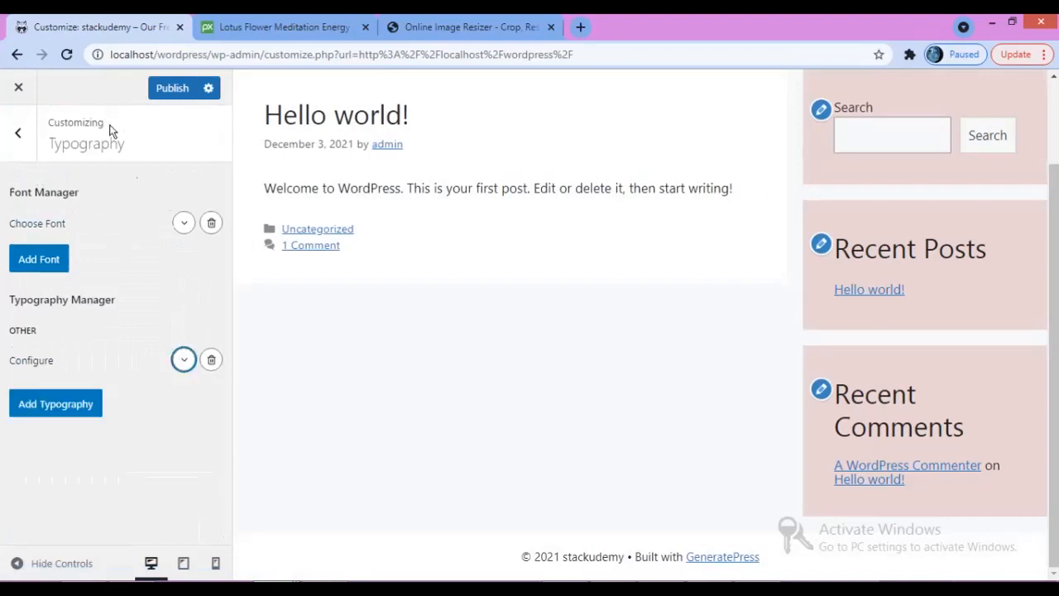
- Try the Font icon type in the General settings and set it back to SVG
click(18, 138)
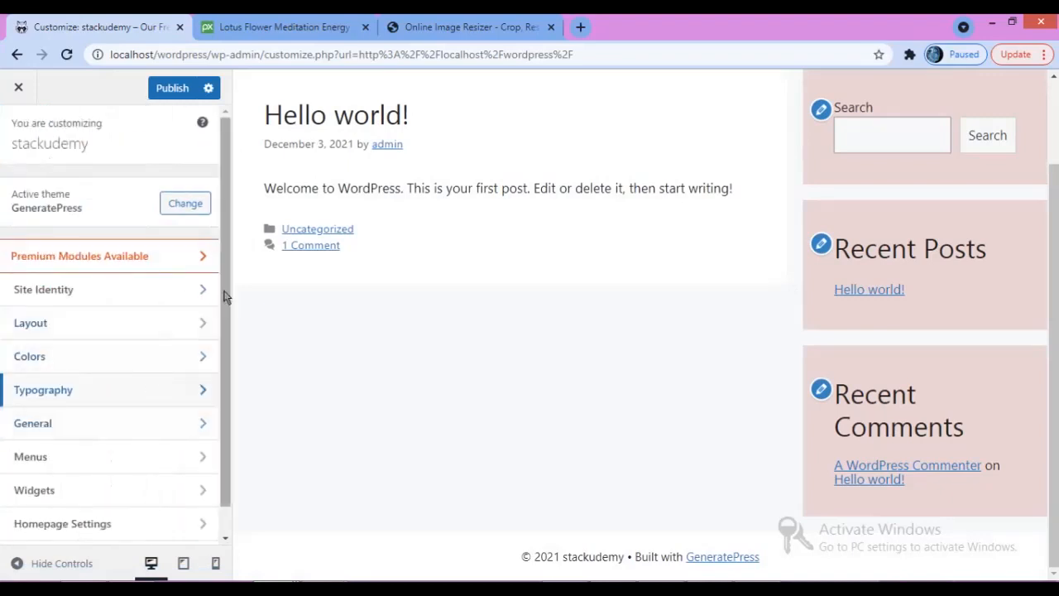
scroll(222, 356, down, 1)
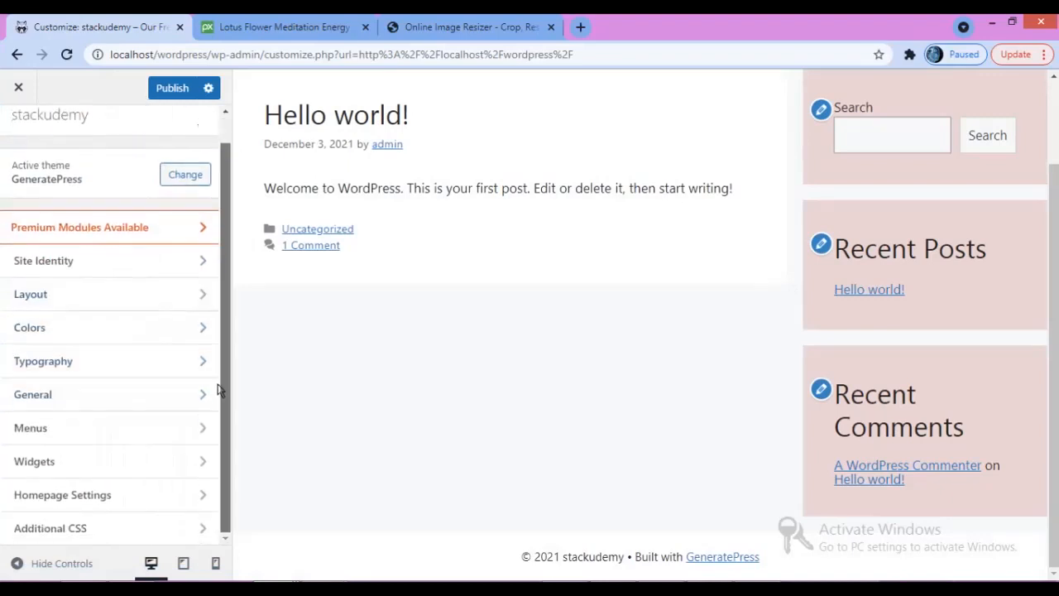
click(65, 404)
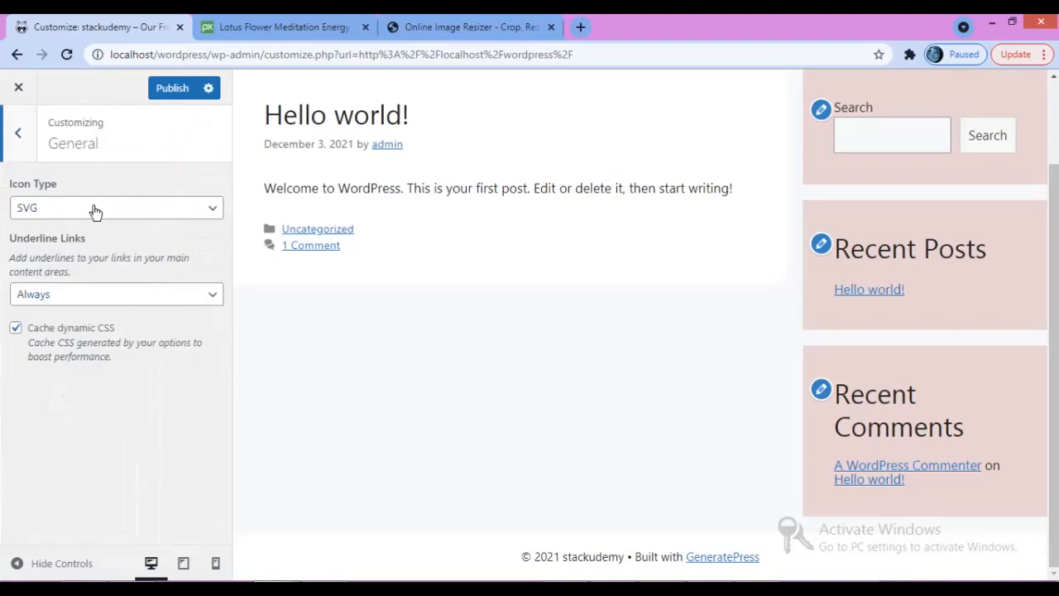
click(38, 213)
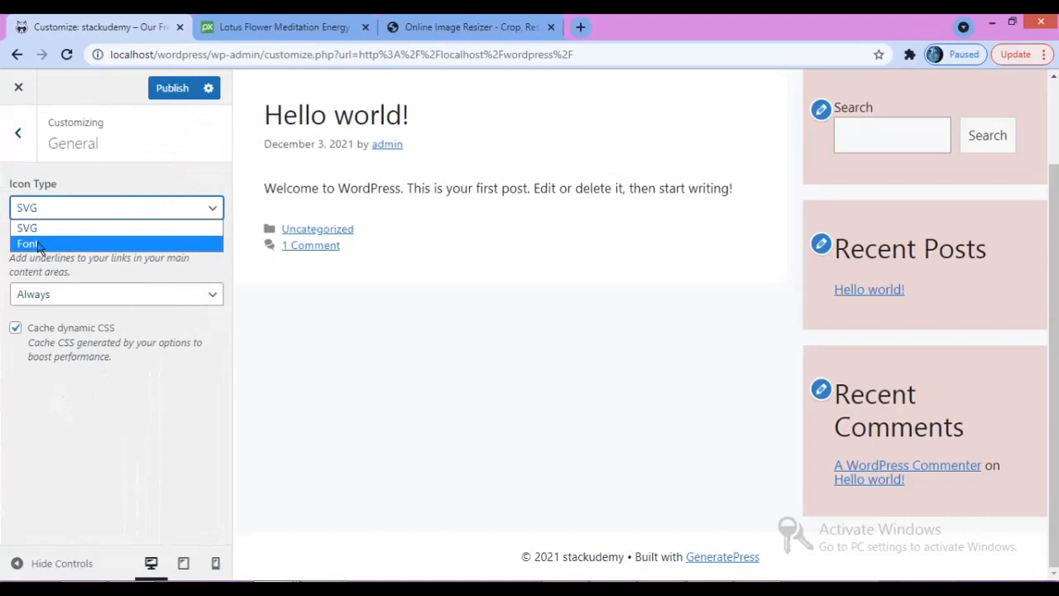
click(38, 244)
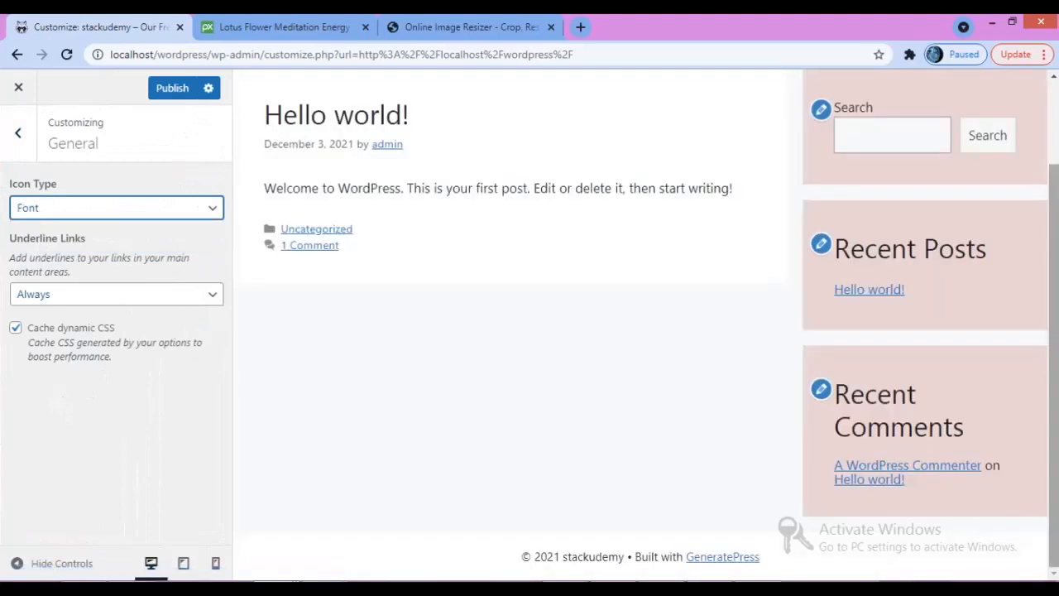
scroll(519, 118, up, 2)
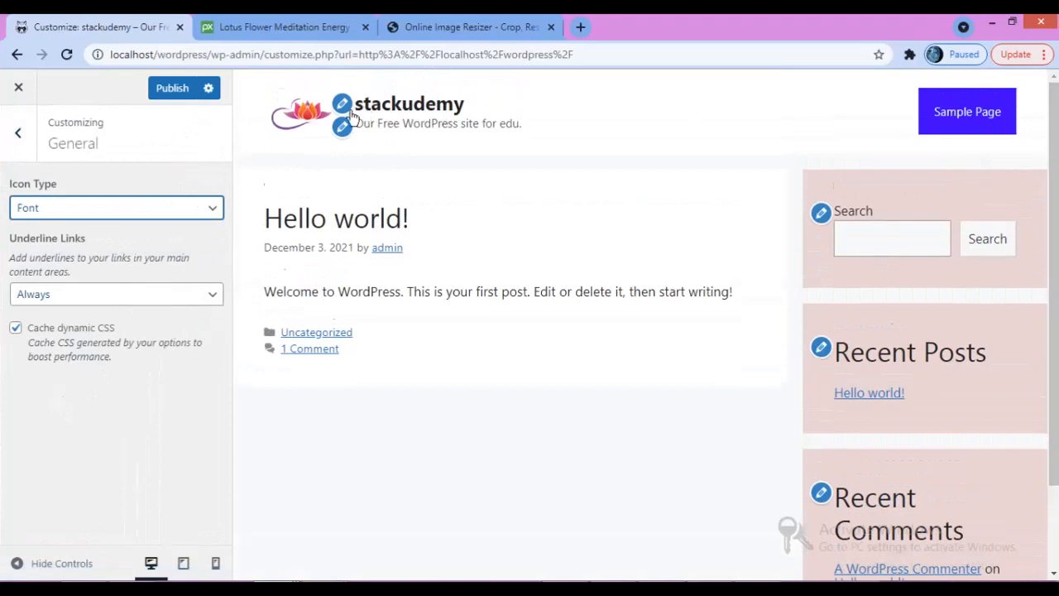
click(171, 211)
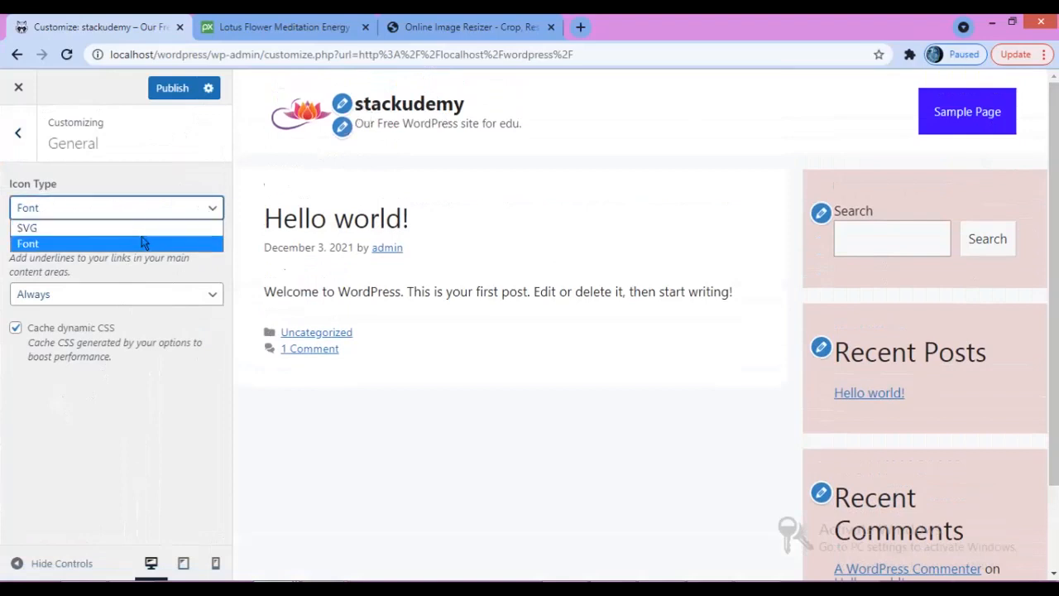
click(145, 228)
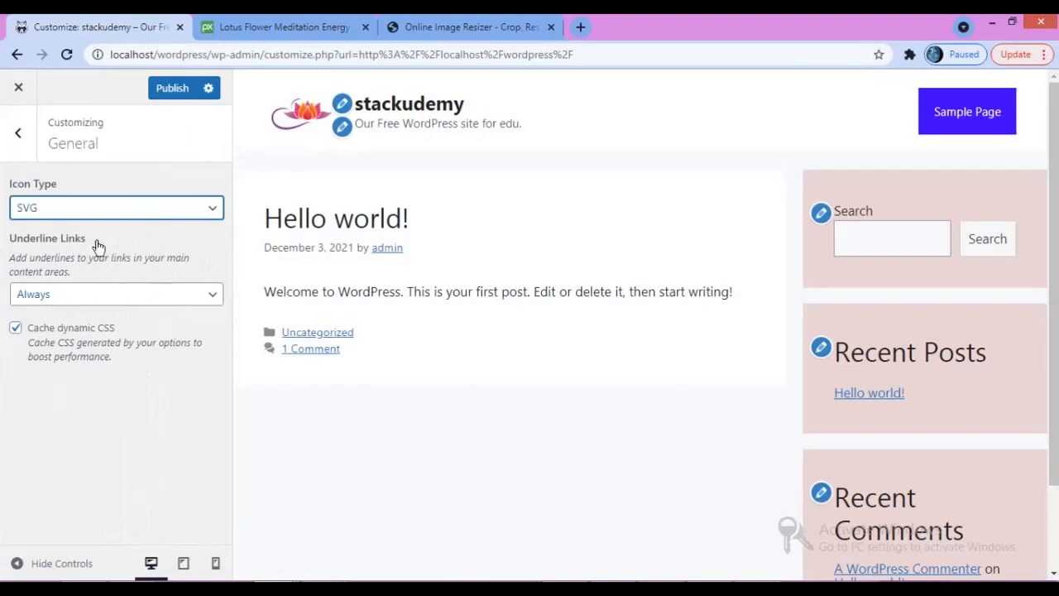
click(17, 137)
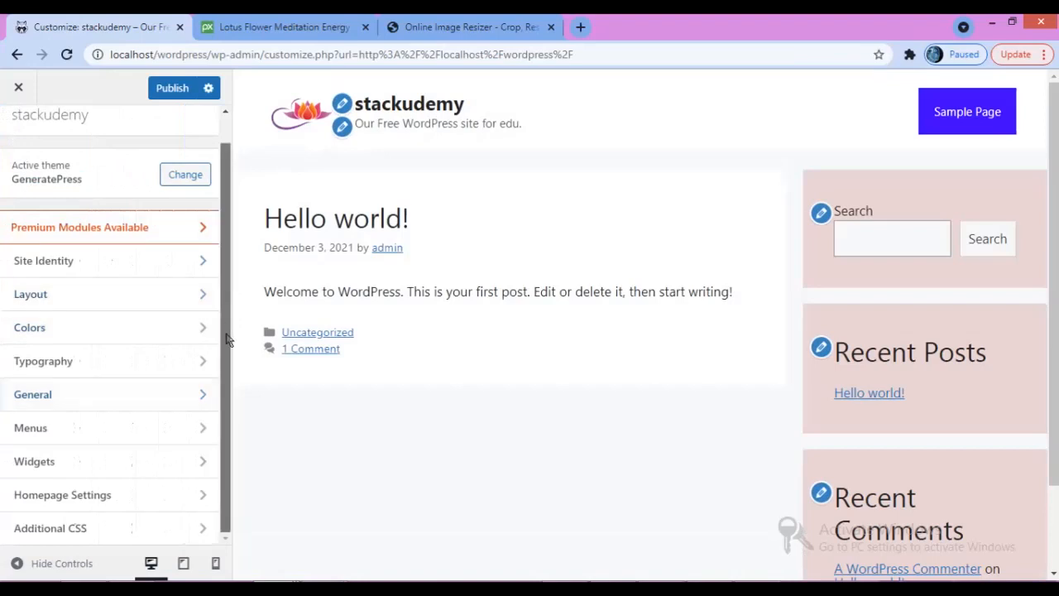
- Create a new menu named Main Header Menu and assign it to the Primary Menu location
click(57, 436)
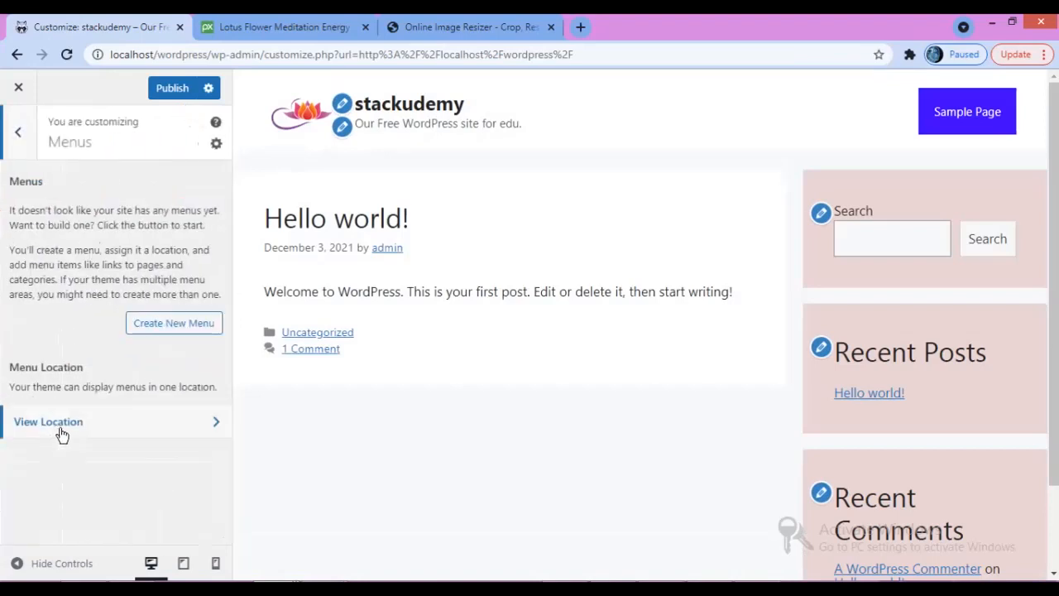
click(164, 323)
click(101, 208)
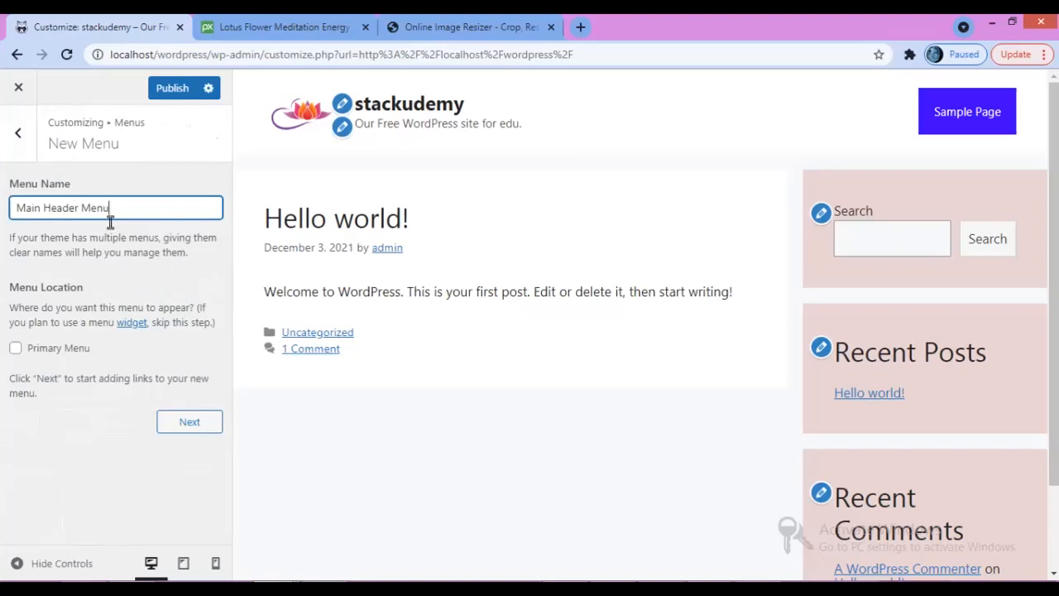
click(15, 348)
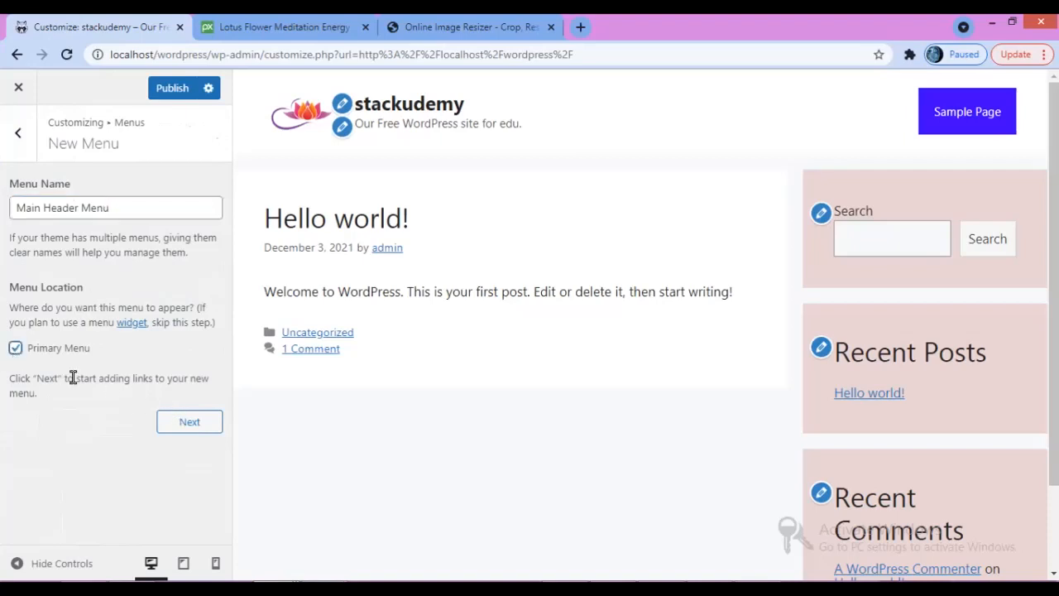
click(180, 424)
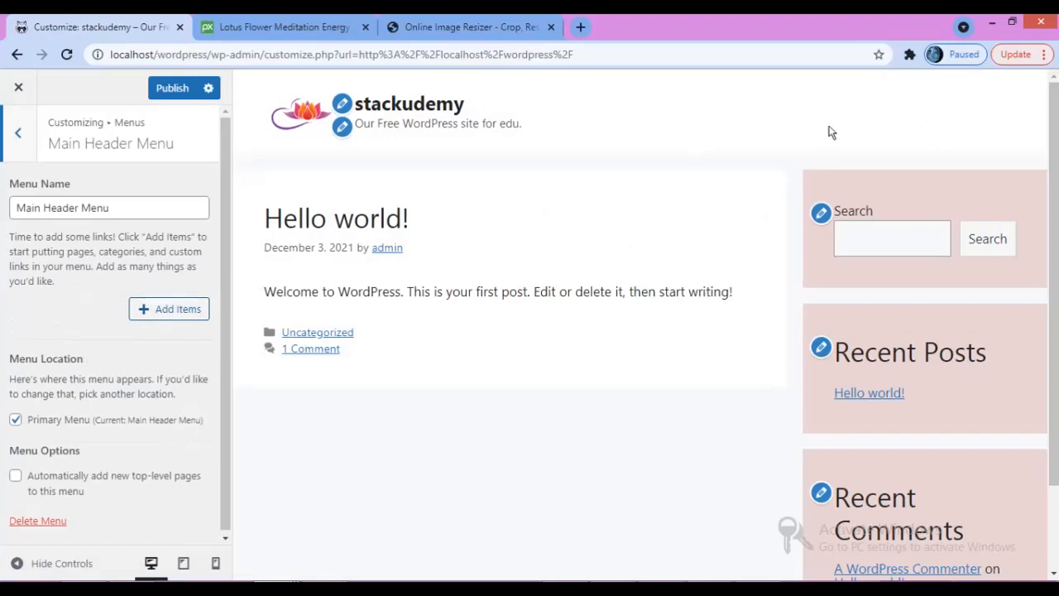
- Add the existing Home and Sample Page items to the Main Header Menu
click(179, 316)
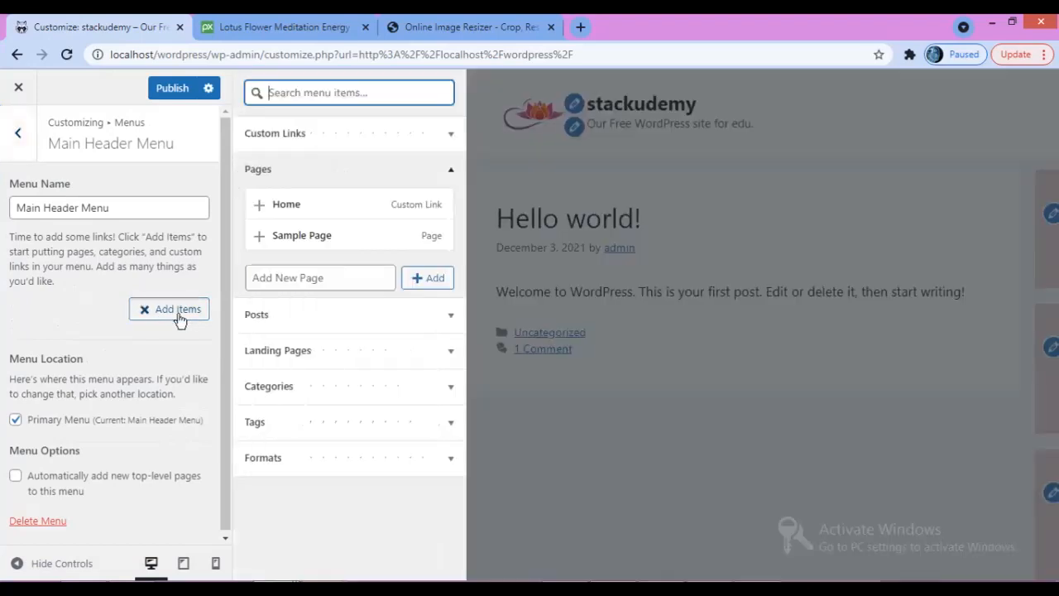
click(371, 212)
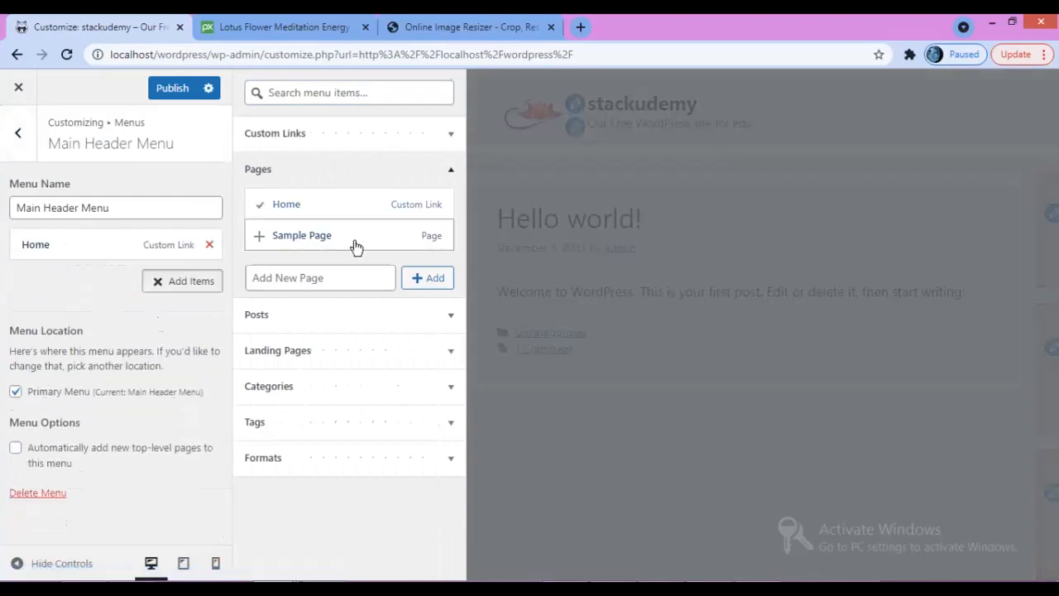
click(355, 245)
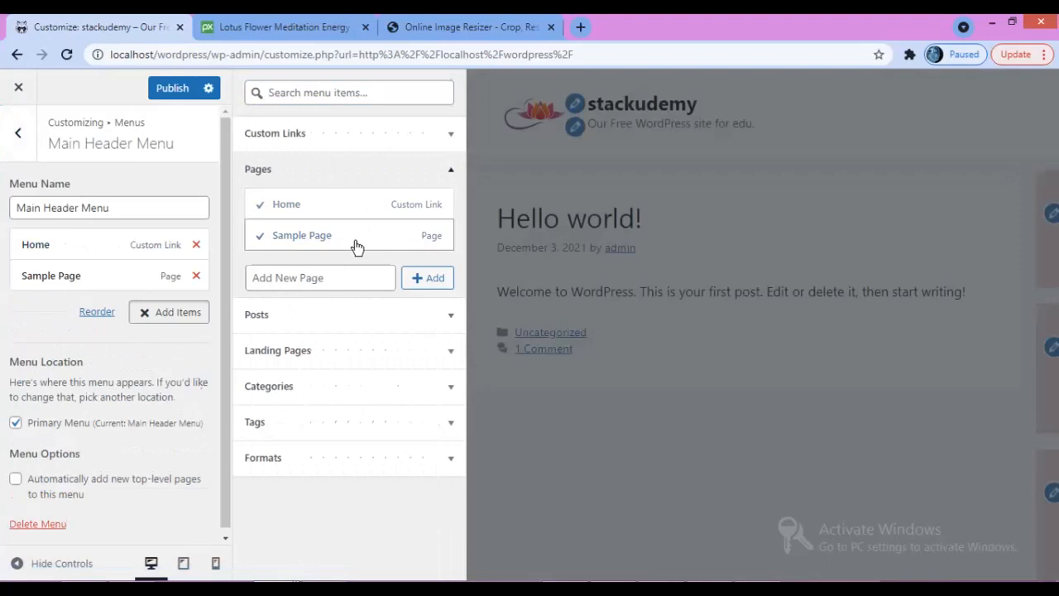
- Create new pages named About and Contact and add them to the Main Header Menu
click(315, 281)
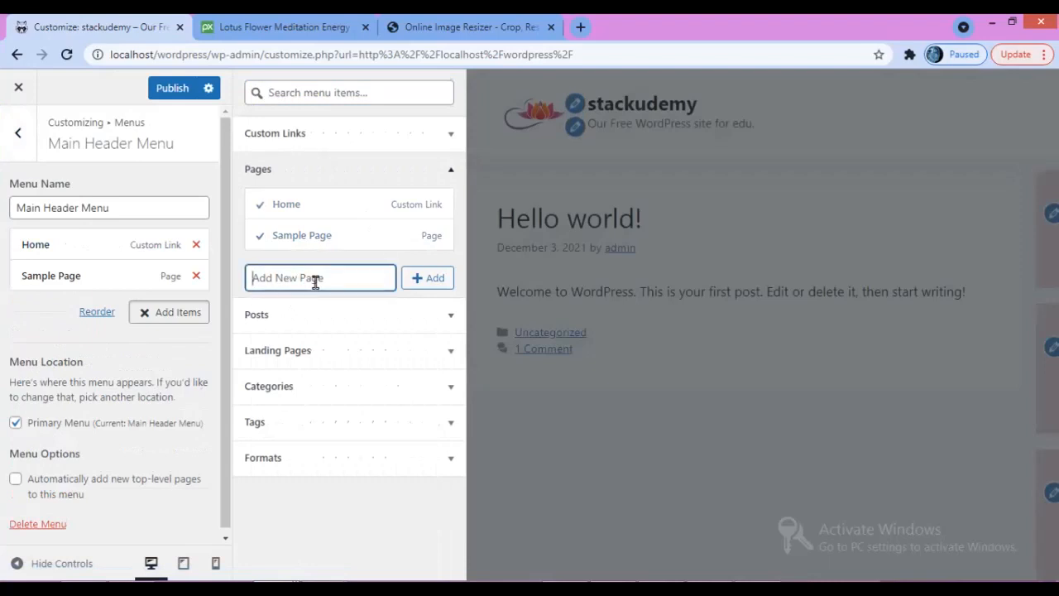
text(About)
click(429, 278)
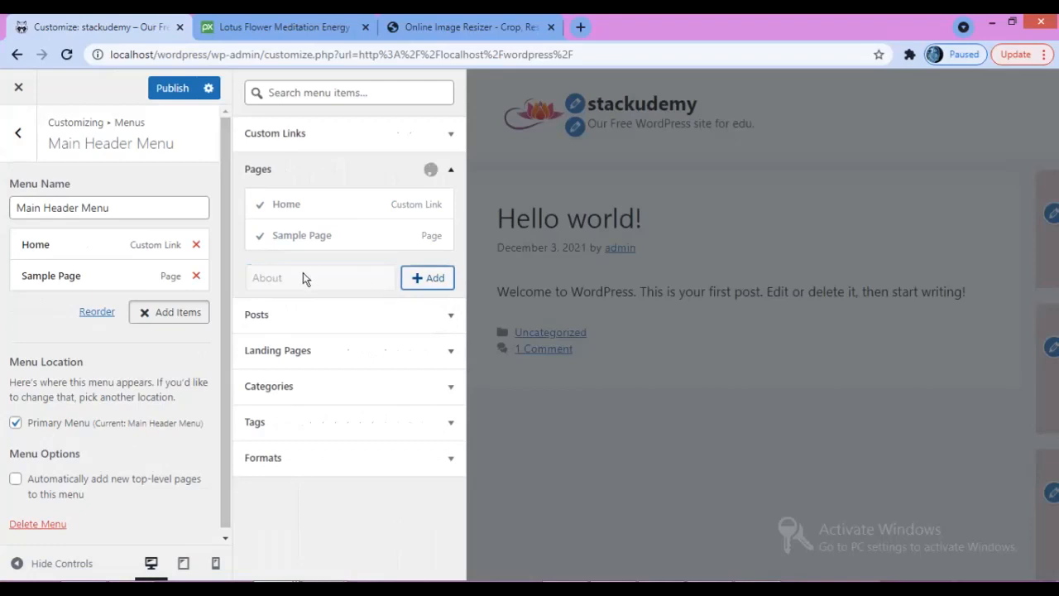
click(282, 304)
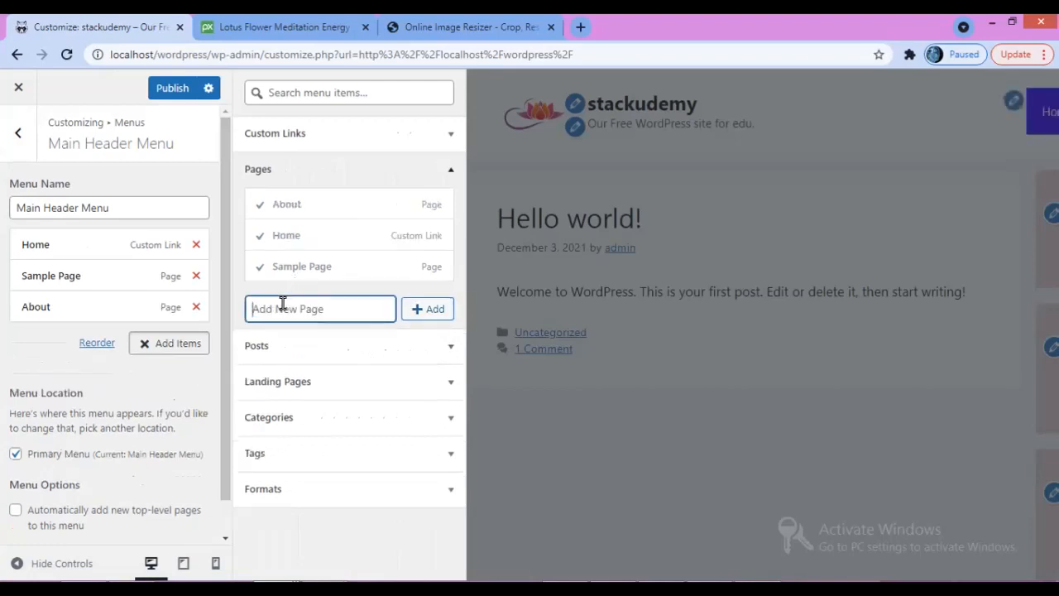
text(Contact)
click(427, 309)
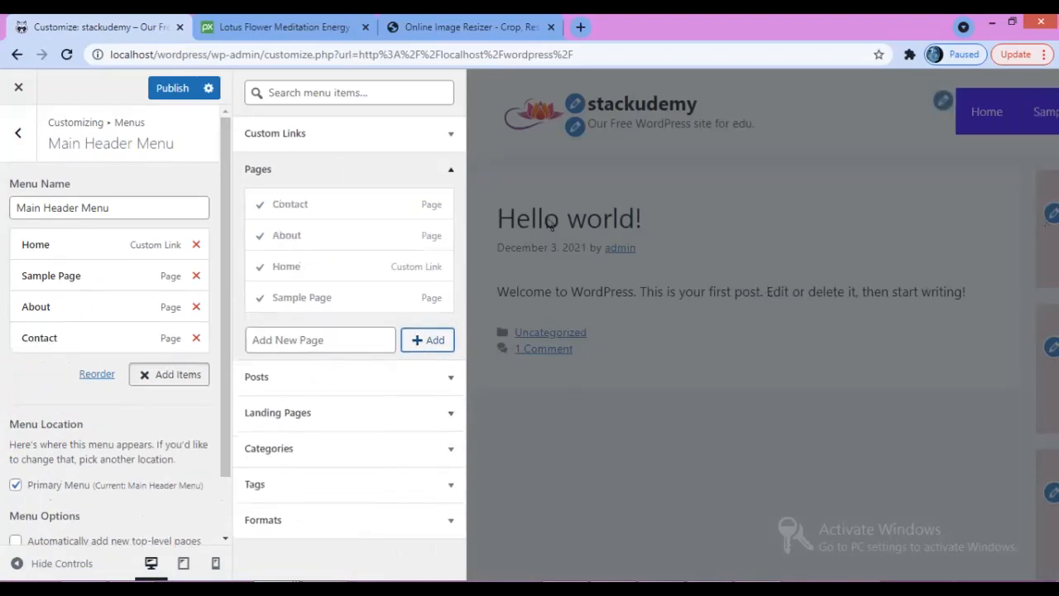
- Publish the header menu changes and return to the main list of customizer sections
click(175, 89)
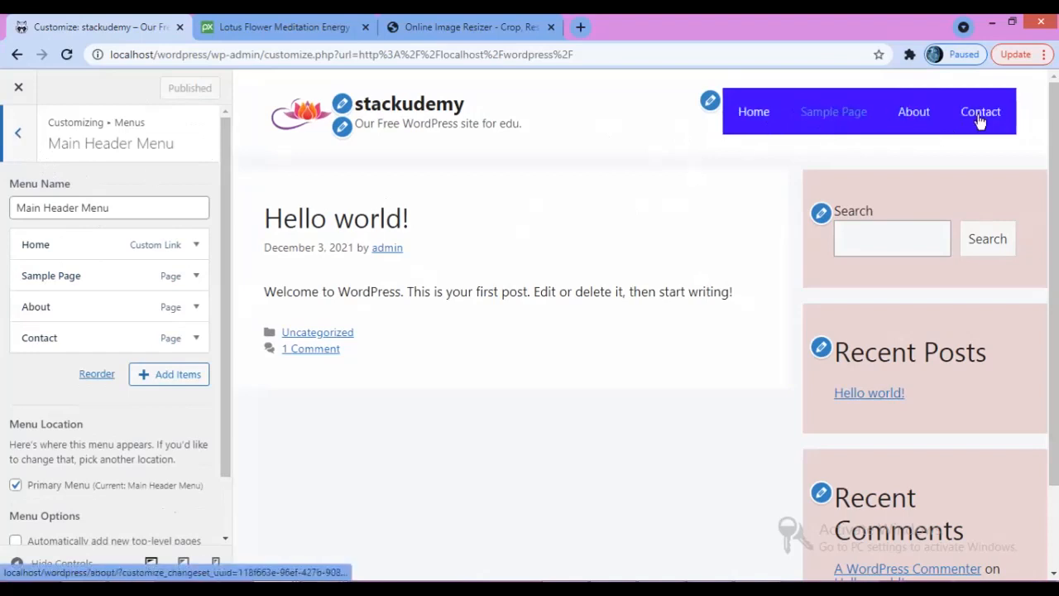
click(17, 137)
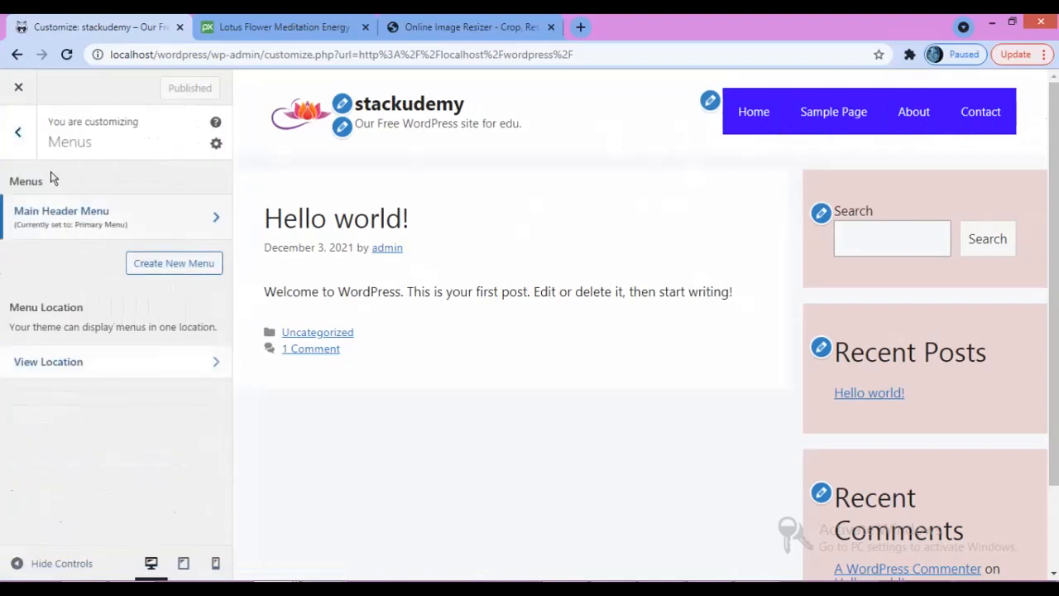
click(19, 134)
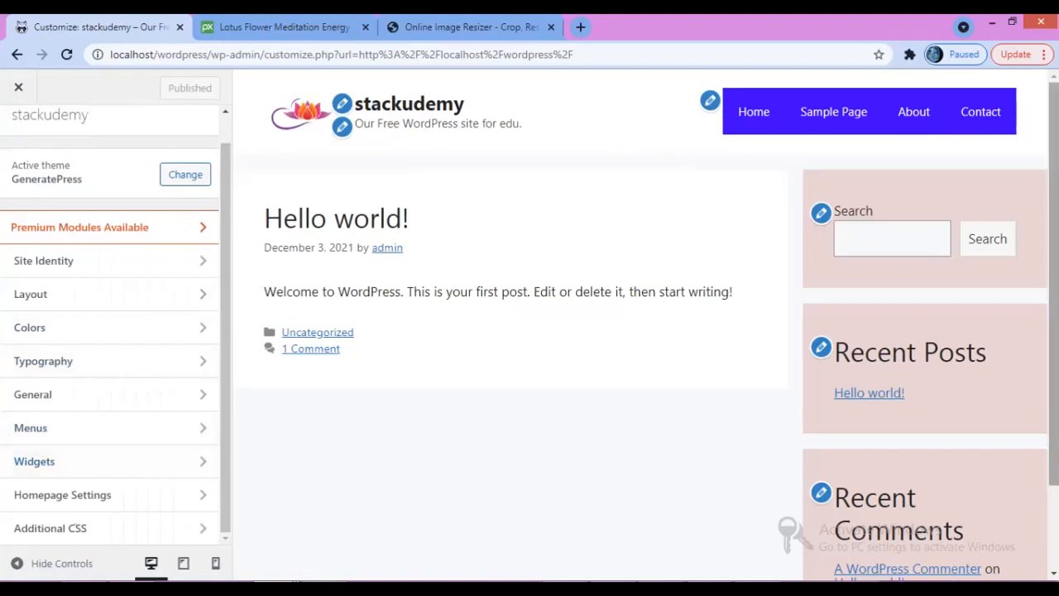
scroll(541, 537, down, 2)
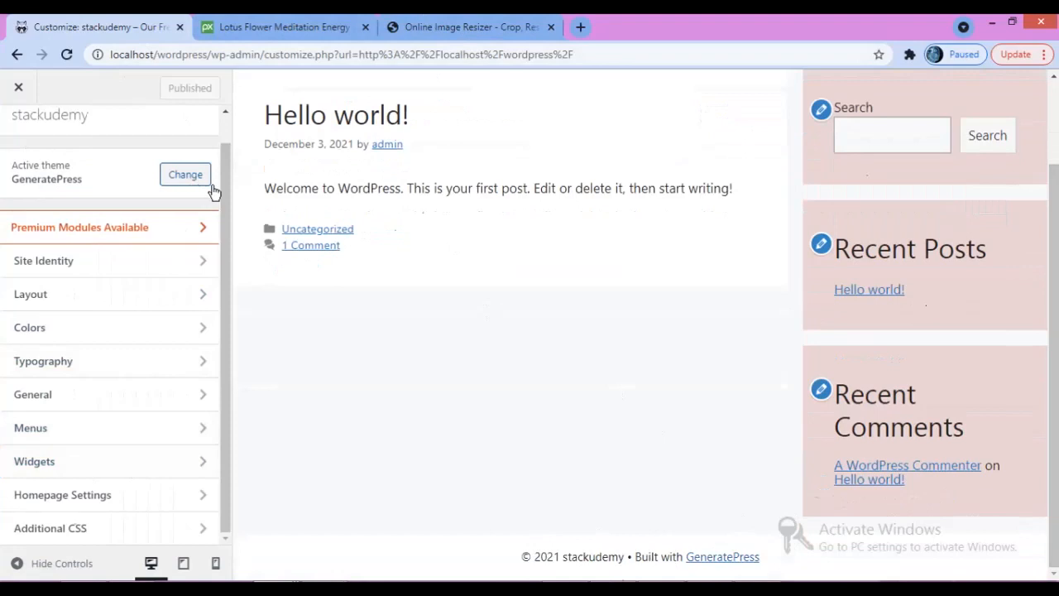
drag(229, 184, 231, 134)
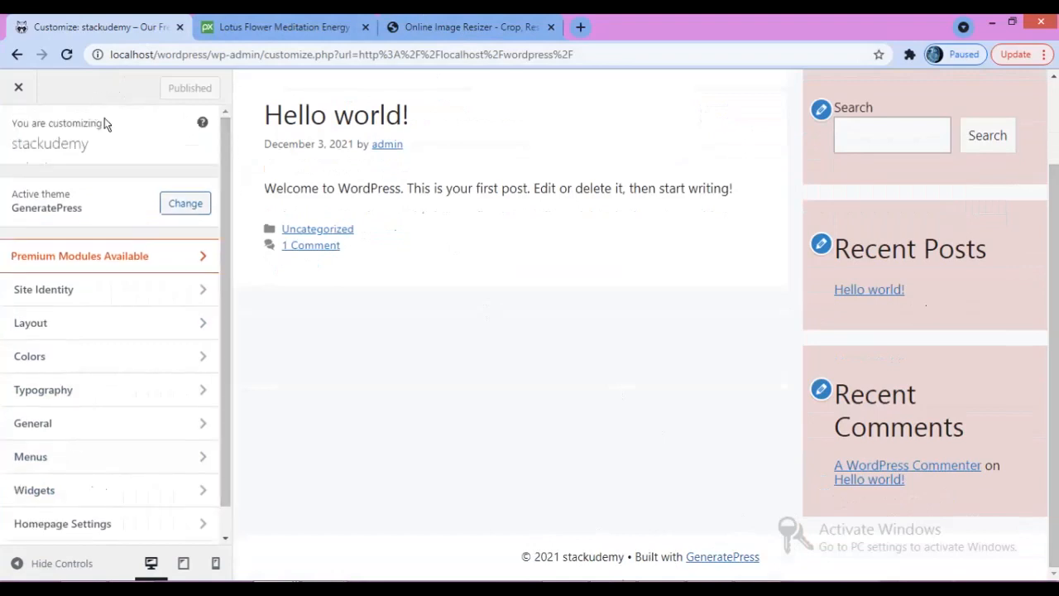
scroll(85, 430, down, 1)
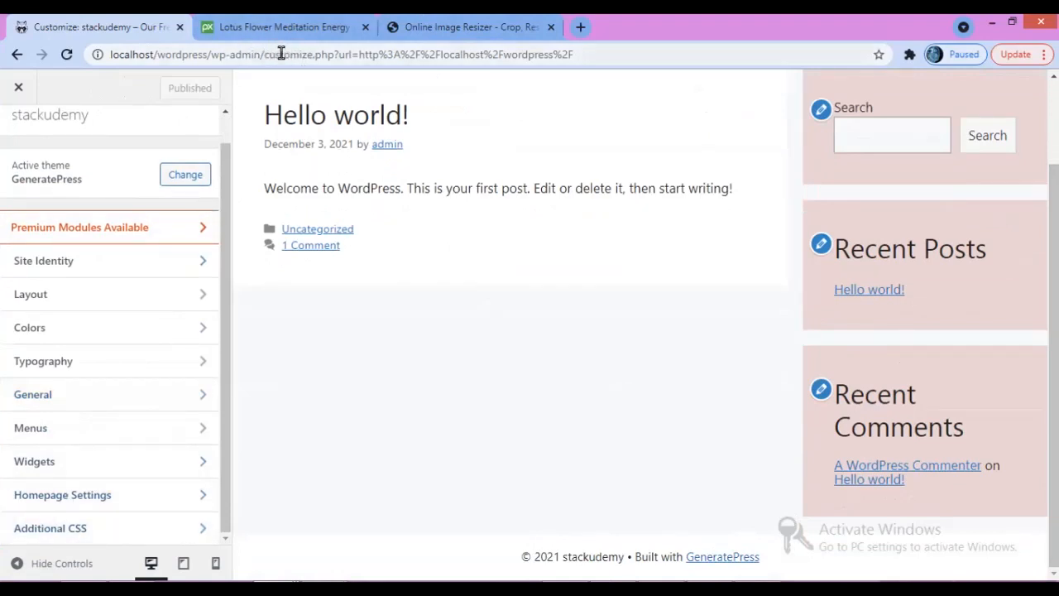
- Copy the localhost/wordpress/wp-admin part of the site address and open it in a new browser tab
drag(261, 54, 97, 56)
right_click(120, 60)
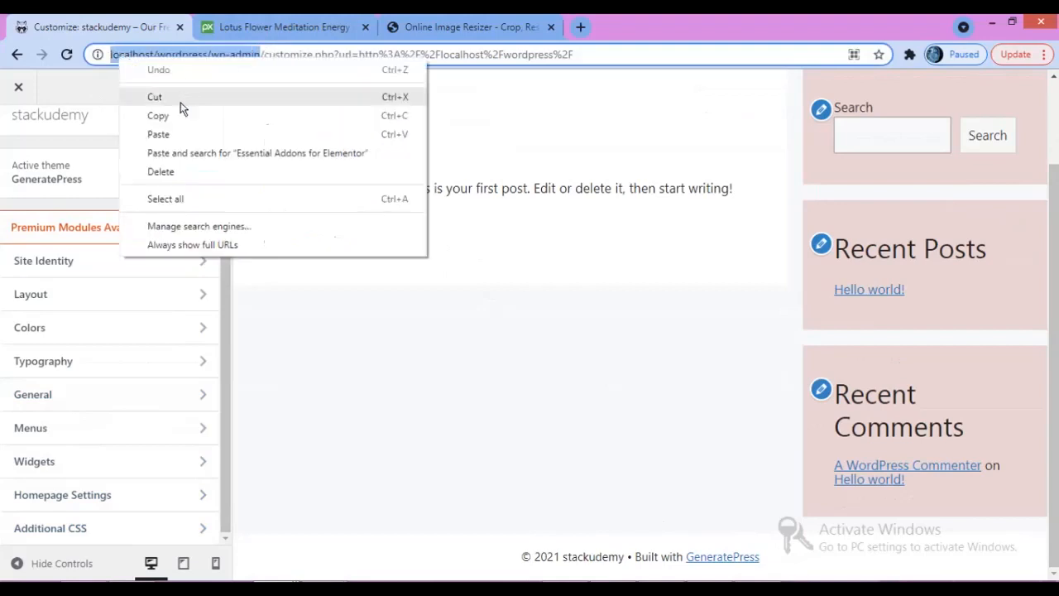
click(175, 124)
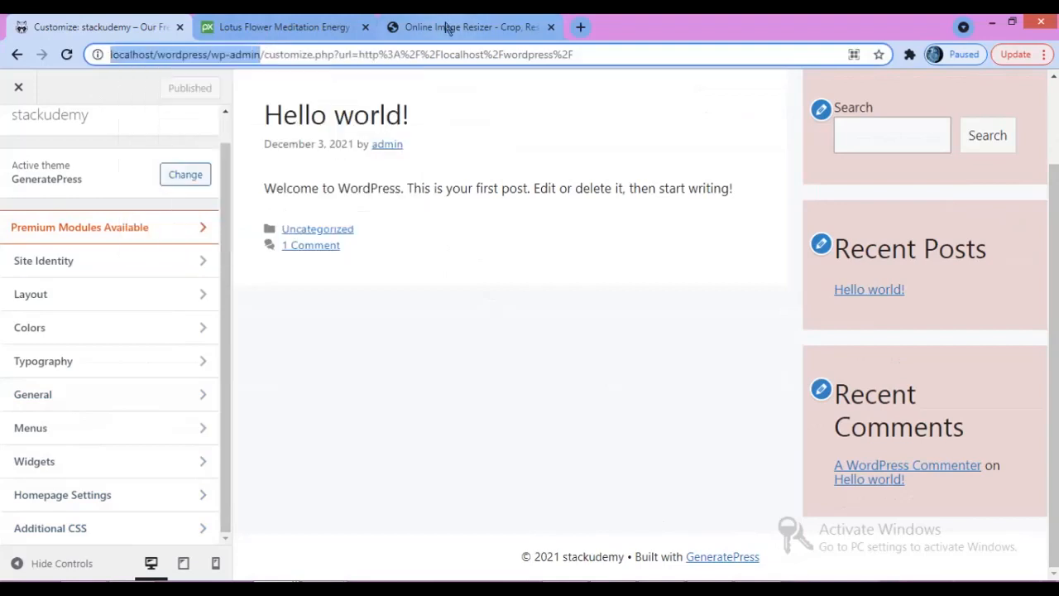
click(579, 27)
right_click(450, 54)
click(483, 133)
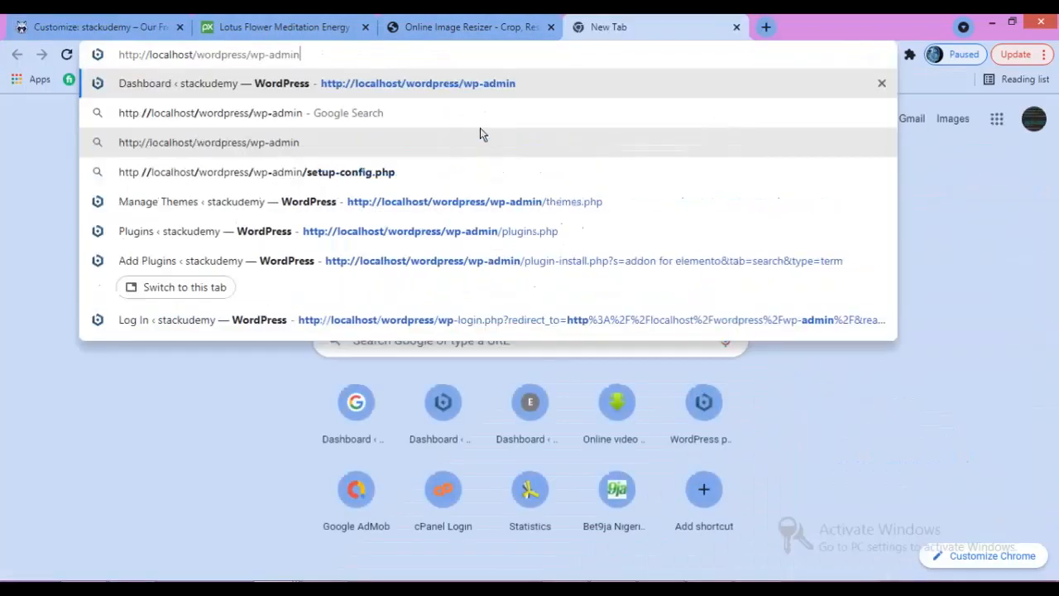
key(Return)
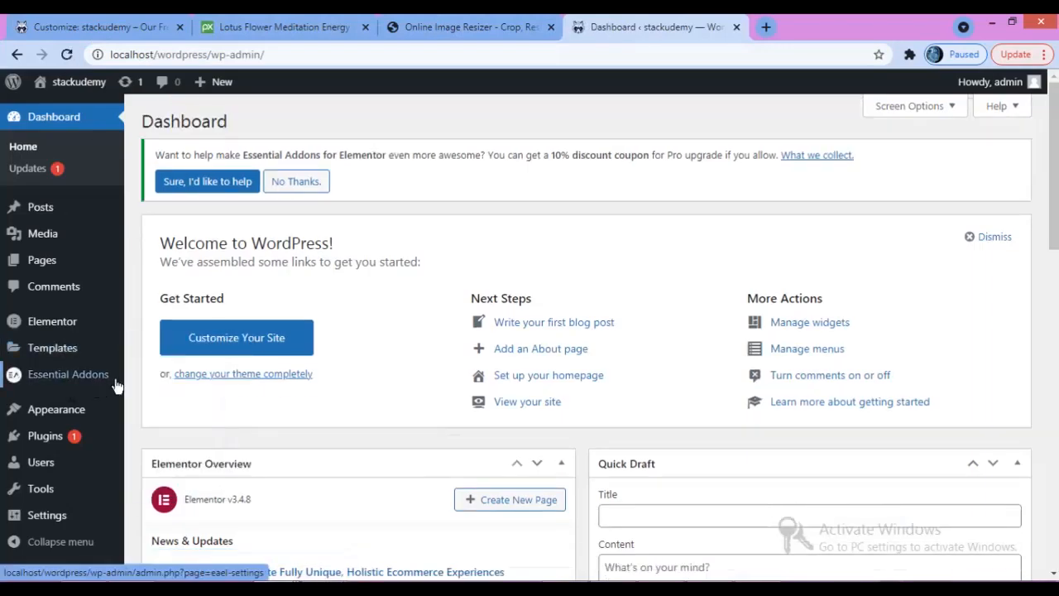
- Open the Widgets page, dismissing its welcome guide, and look over the sidebar, header and footer widget areas
mouse_move(66, 423)
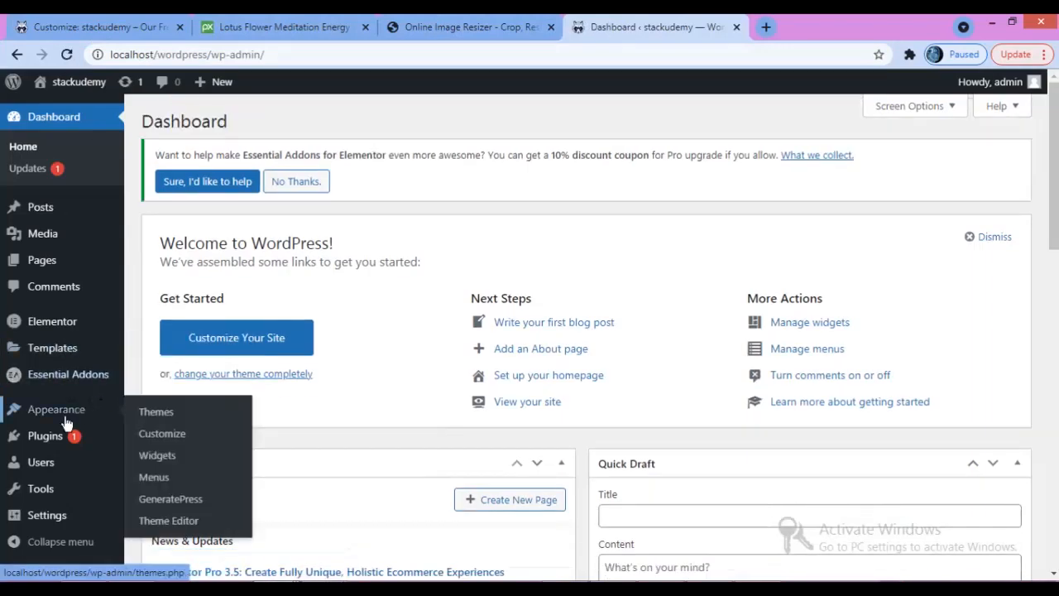
click(163, 458)
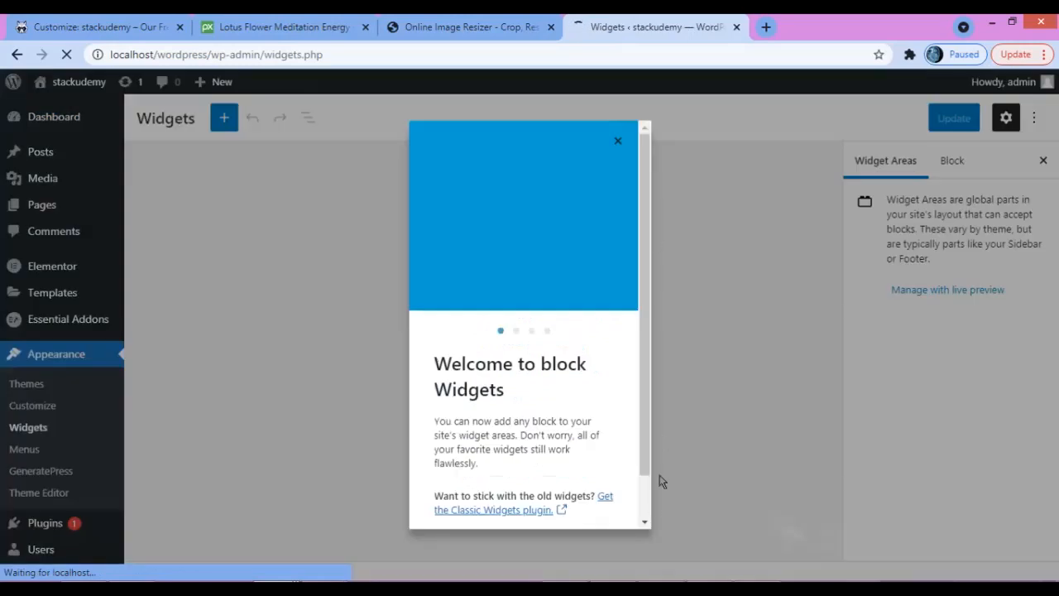
click(617, 143)
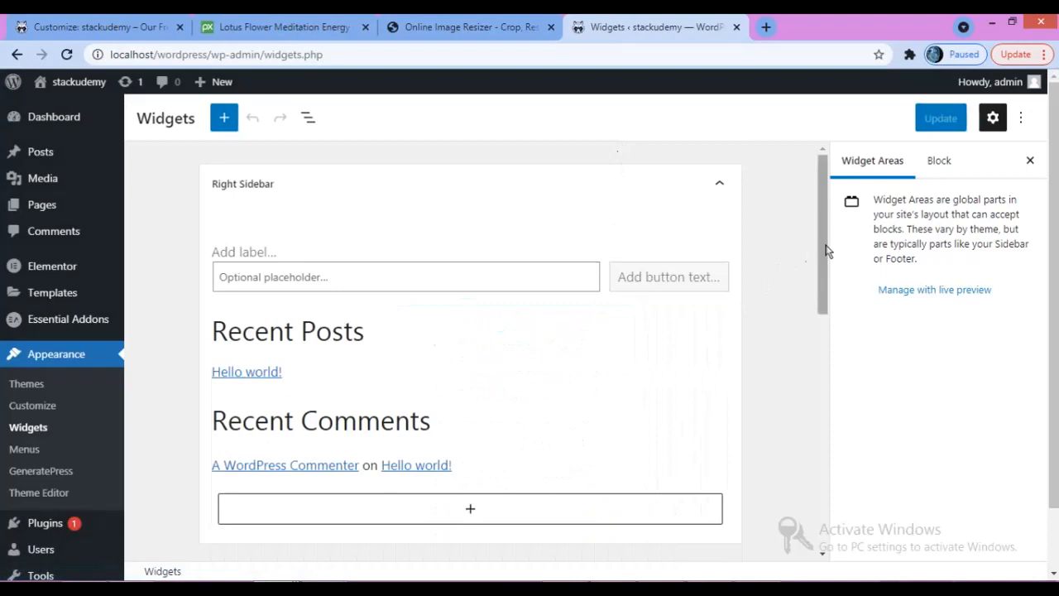
drag(824, 251, 824, 436)
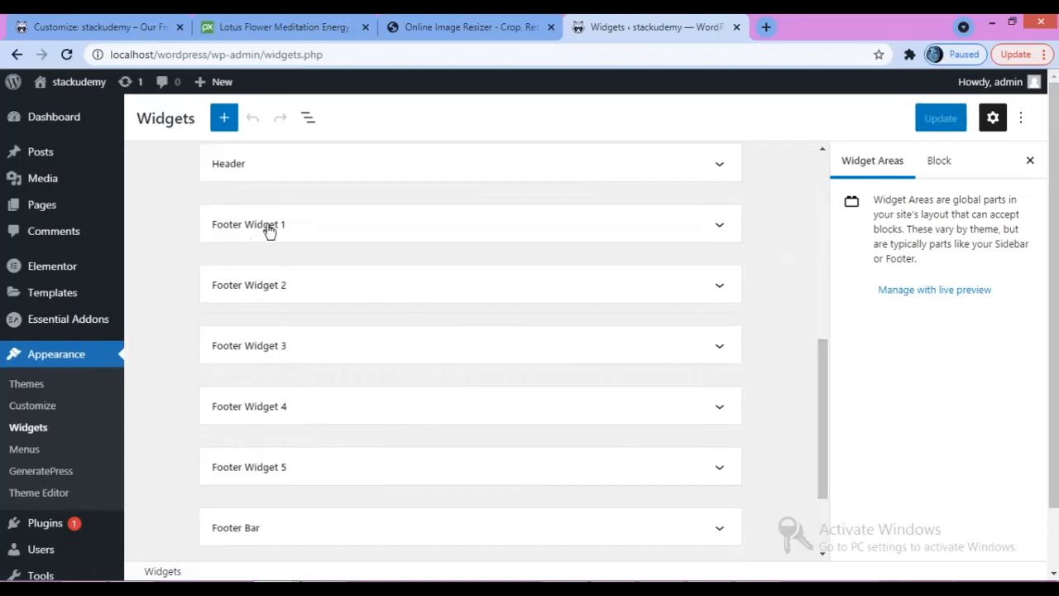
drag(822, 406, 824, 359)
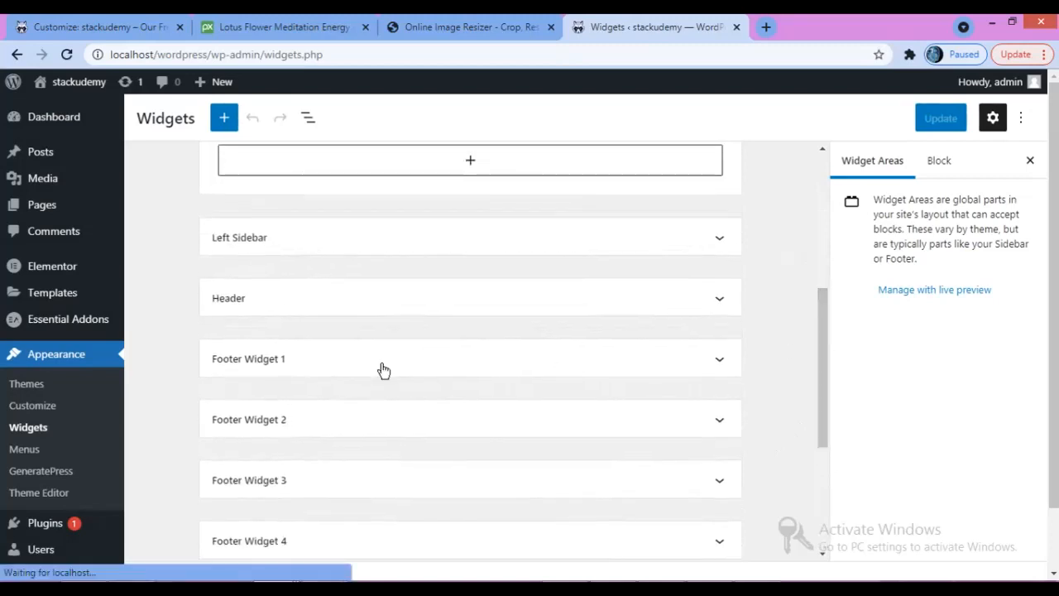
- Expand the Footer Widget 1 area, browse all available blocks, and add a Paragraph block to it
click(383, 370)
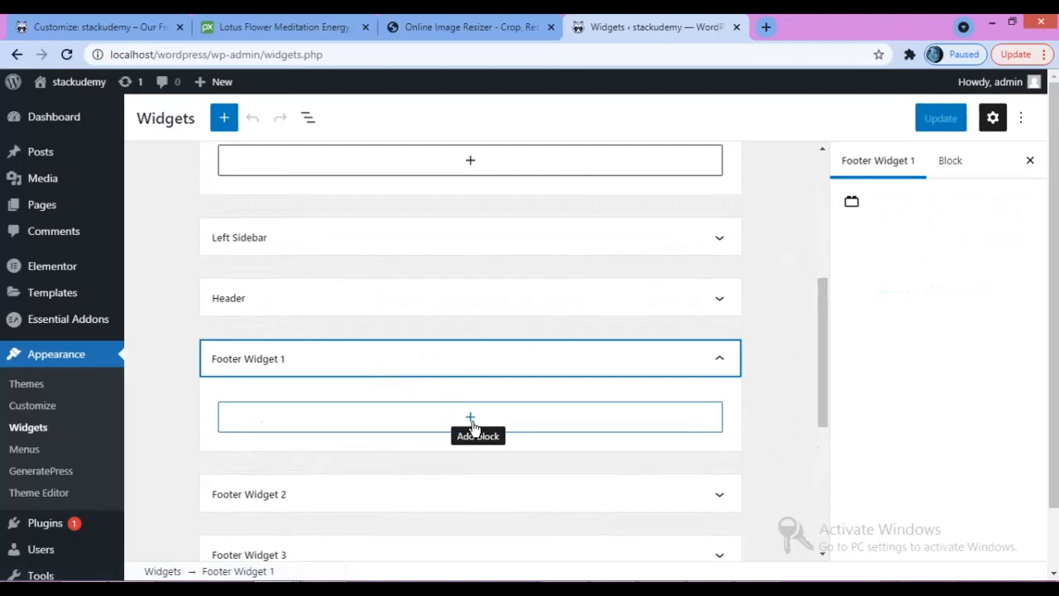
click(472, 422)
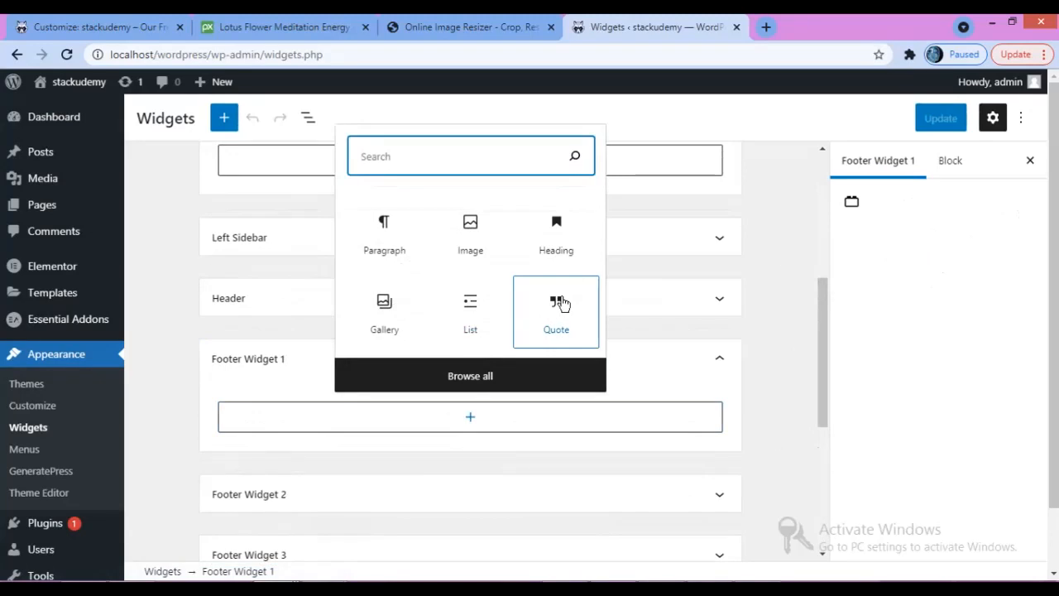
click(465, 378)
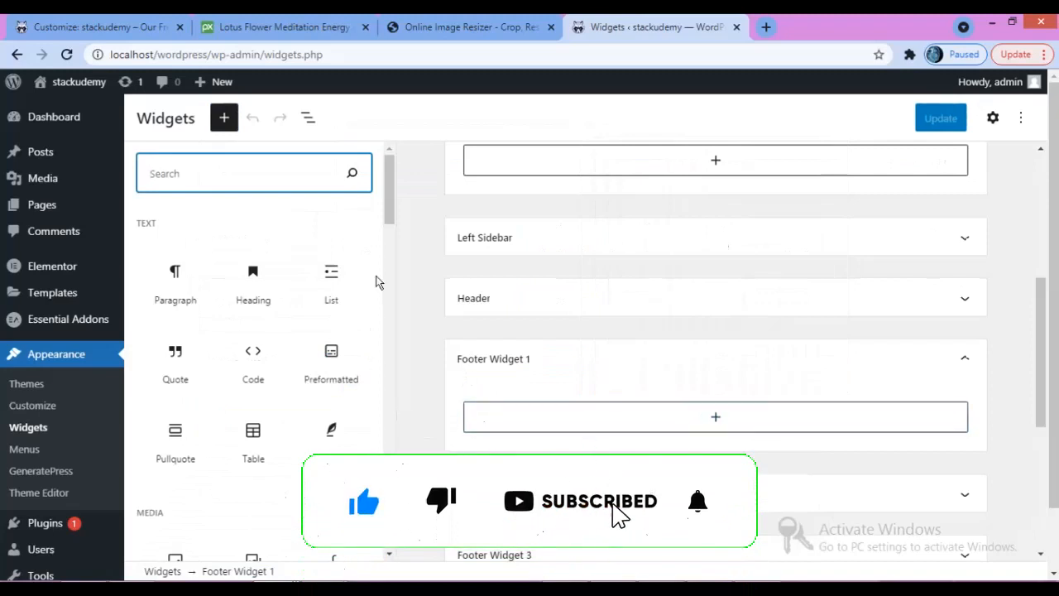
drag(389, 216, 391, 231)
scroll(390, 231, down, 1)
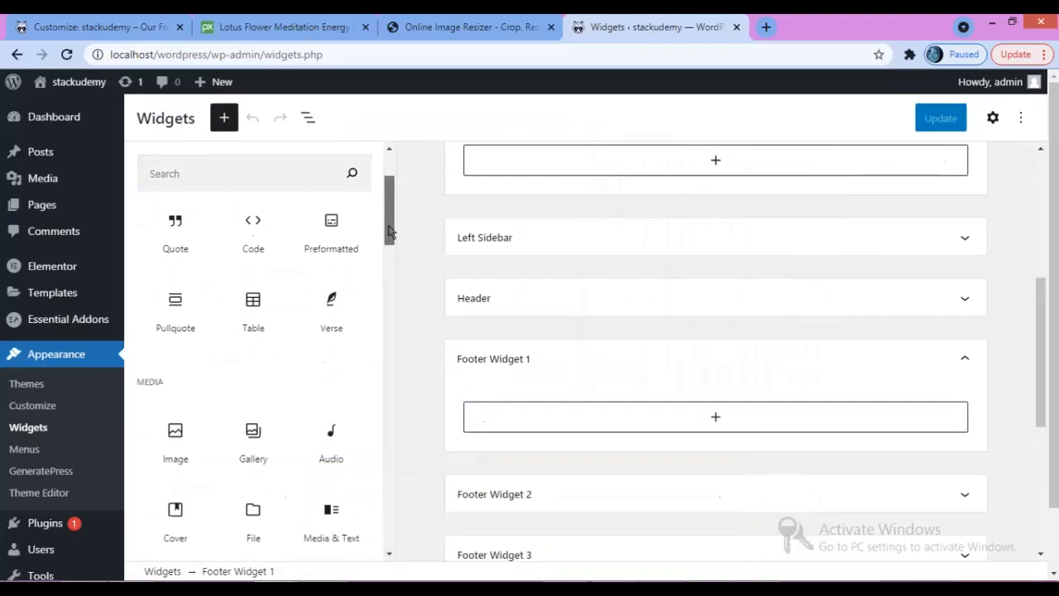
drag(389, 231, 404, 171)
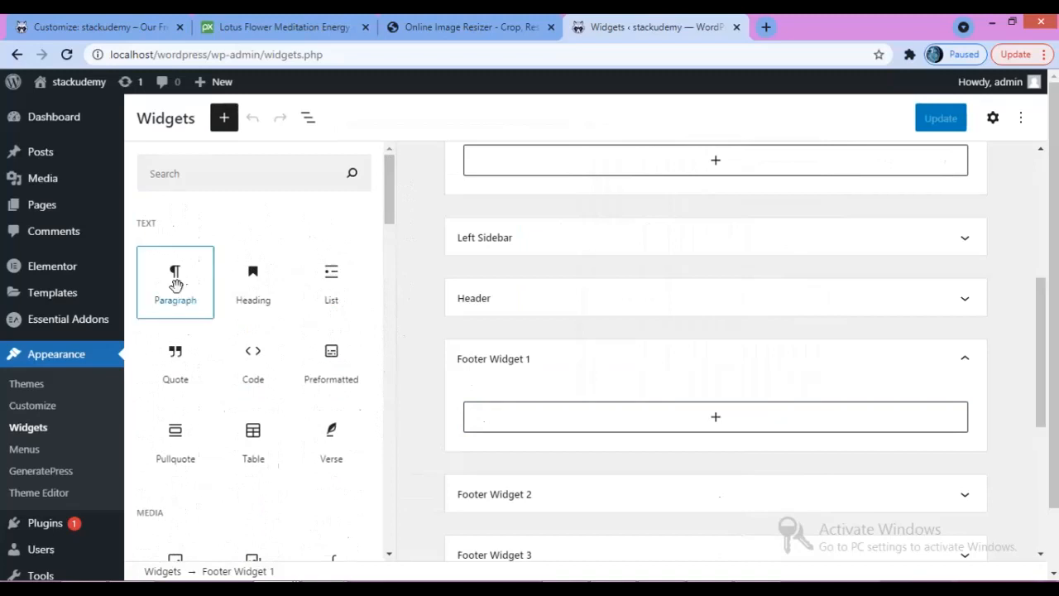
drag(175, 284, 688, 432)
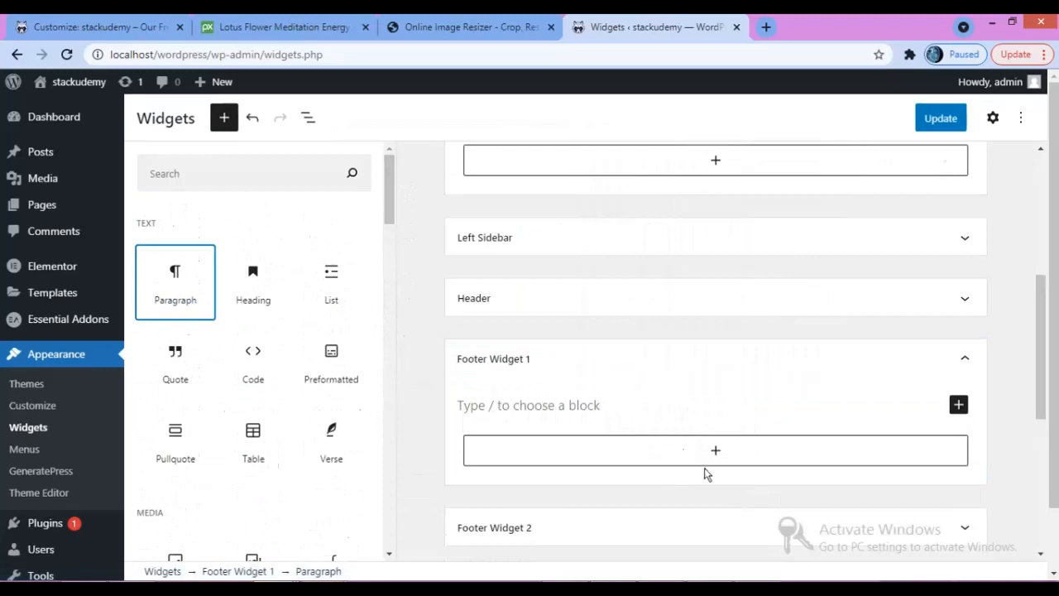
click(536, 416)
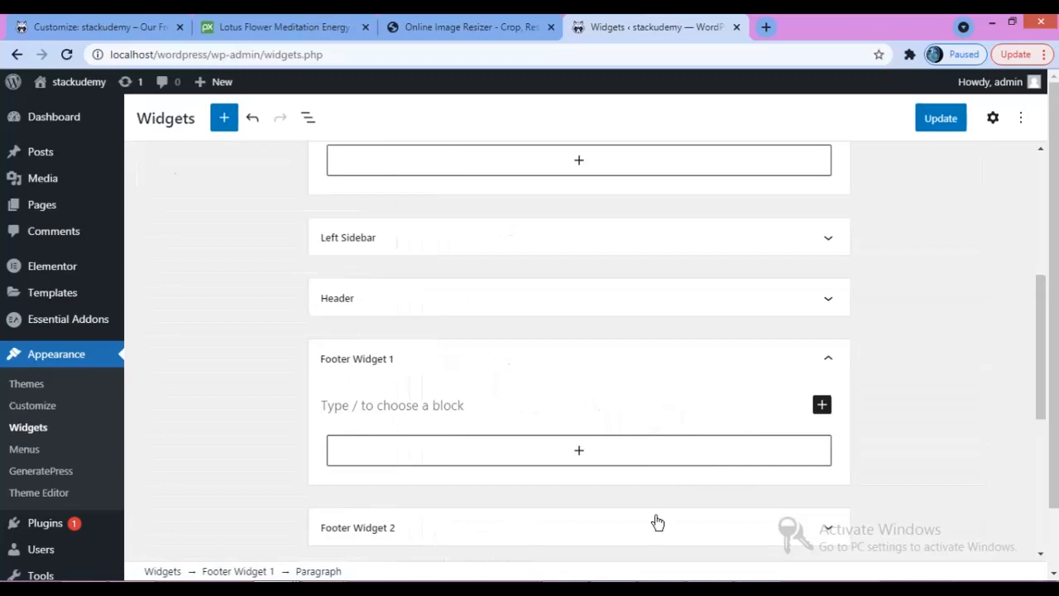
- Copy the © 2021 stackudemy text from the footer of the Customizer's site preview
click(126, 18)
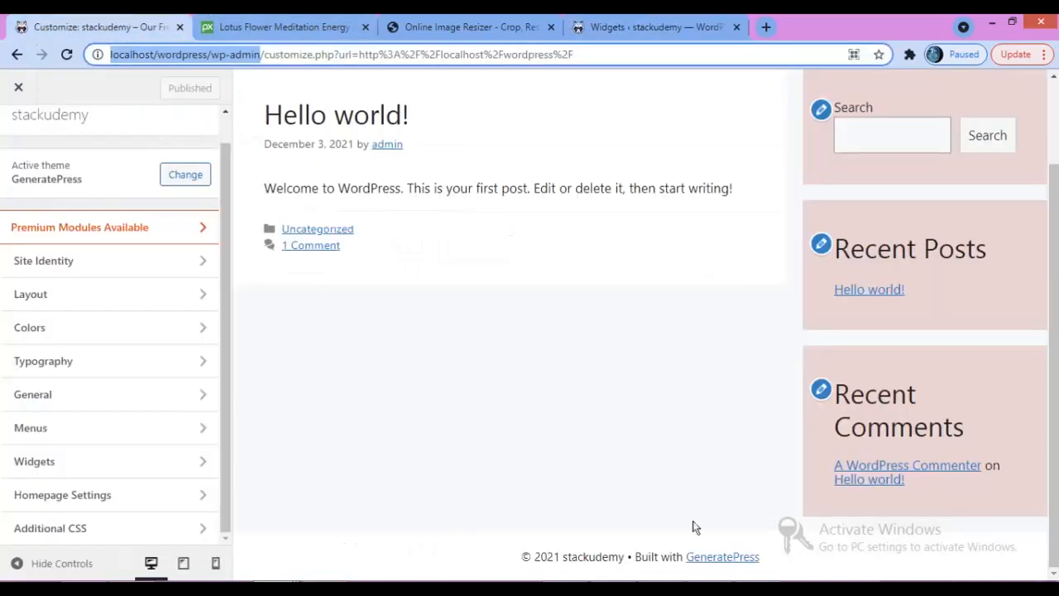
drag(518, 562, 617, 560)
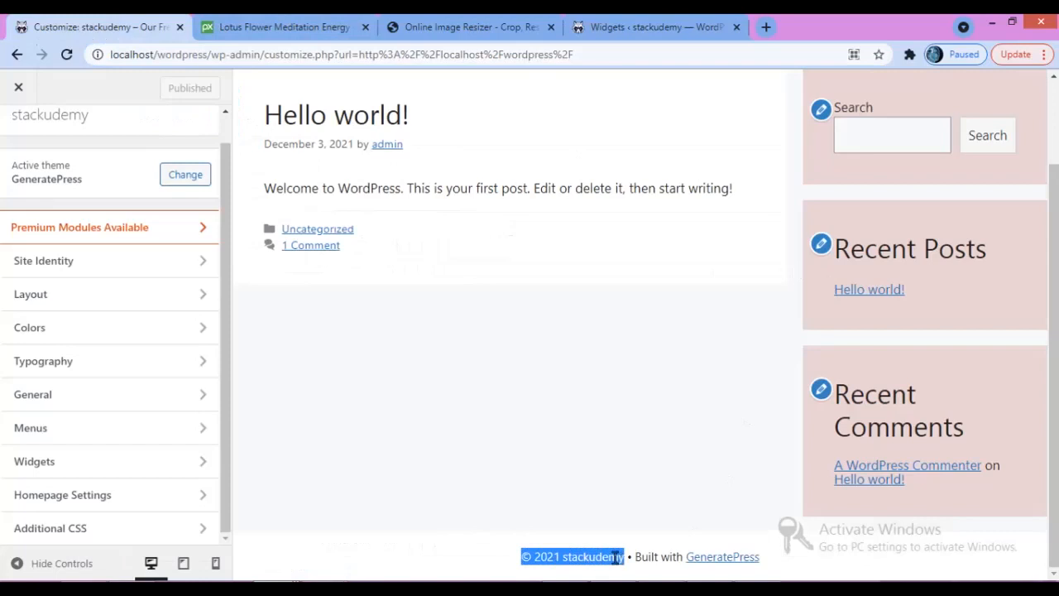
right_click(619, 557)
click(645, 464)
- Paste © 2021 stackudemy into the Footer Widget 1 paragraph on the Widgets page and save the widgets
click(616, 27)
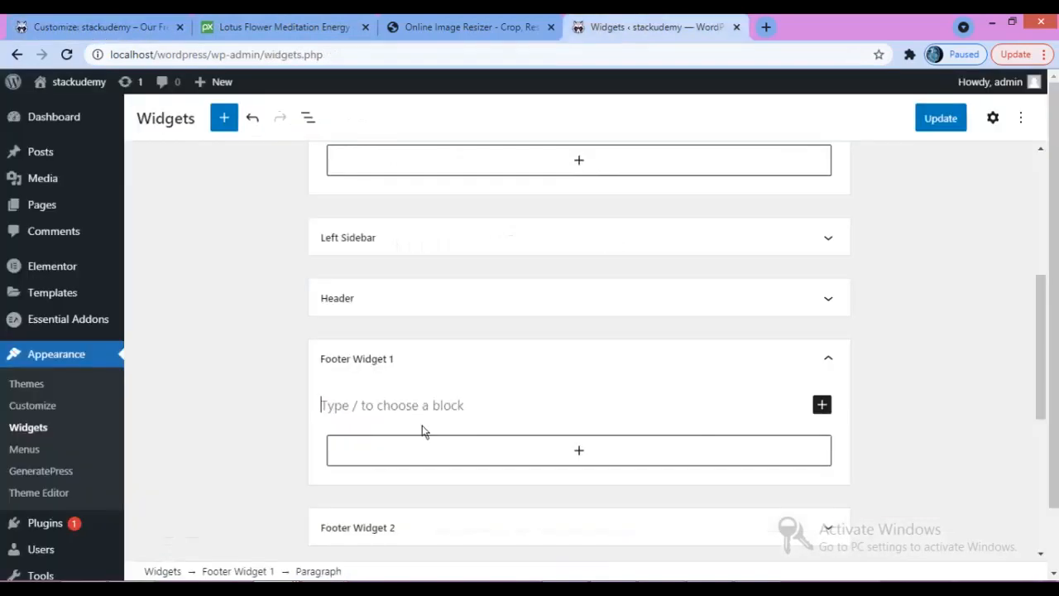
right_click(350, 405)
click(594, 428)
click(943, 119)
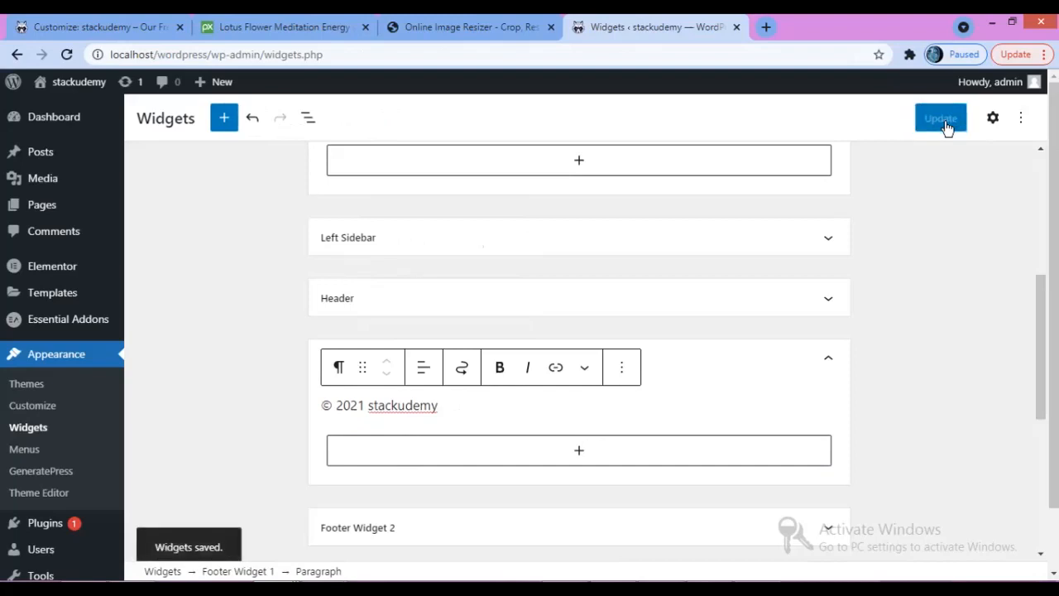
- Check the Footer Widget 1 area in the Customizer's widget settings, dismissing the block widgets welcome guide
click(91, 25)
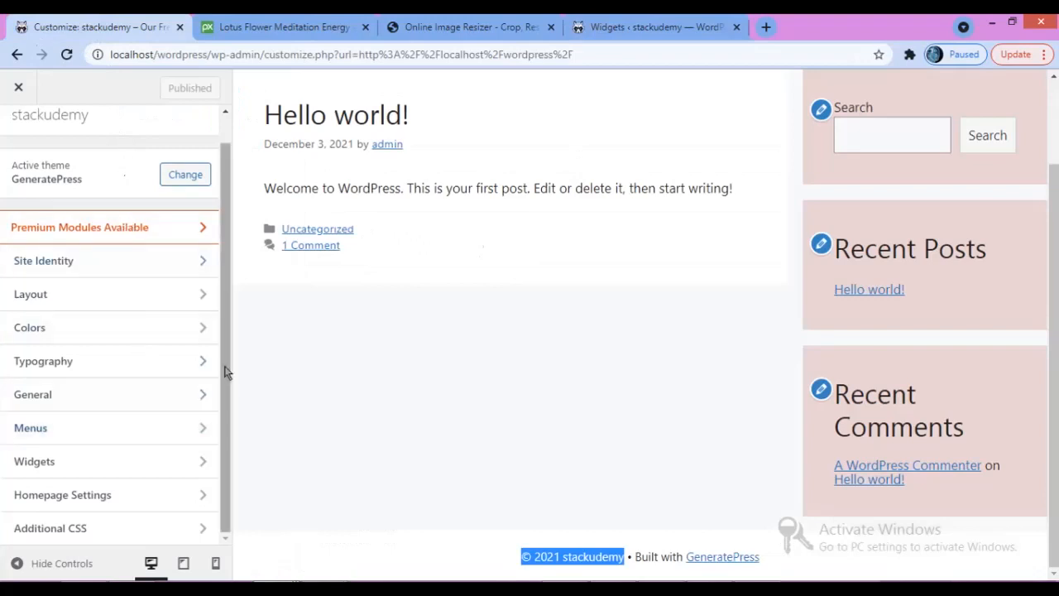
click(141, 470)
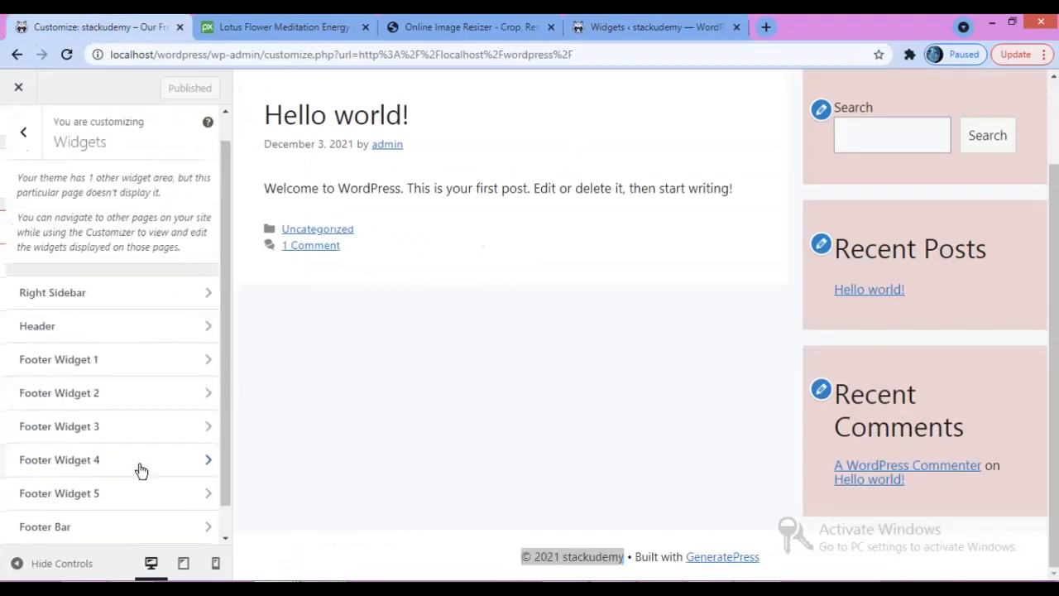
click(118, 372)
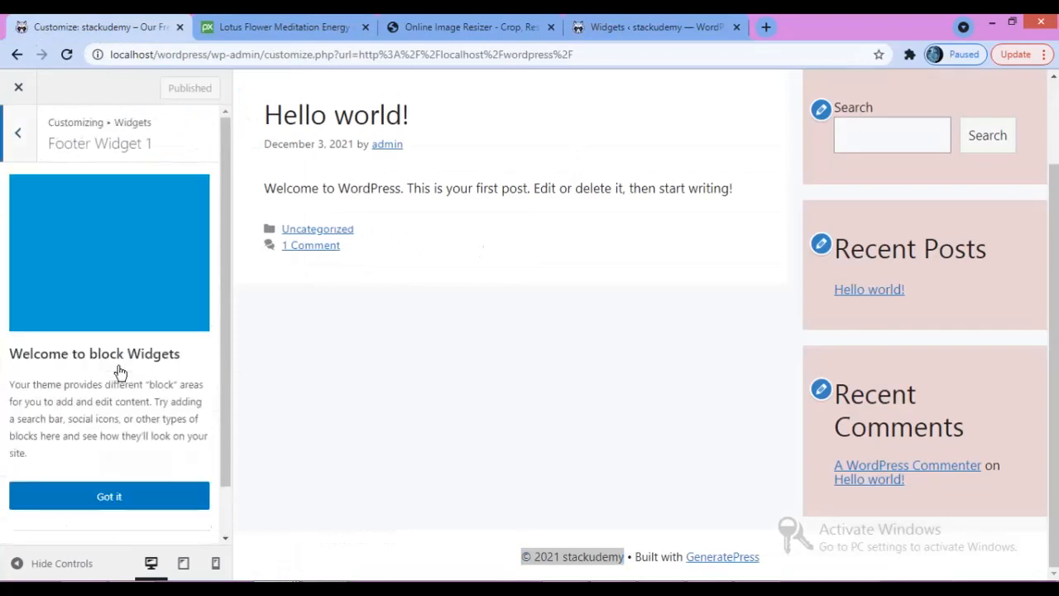
click(127, 501)
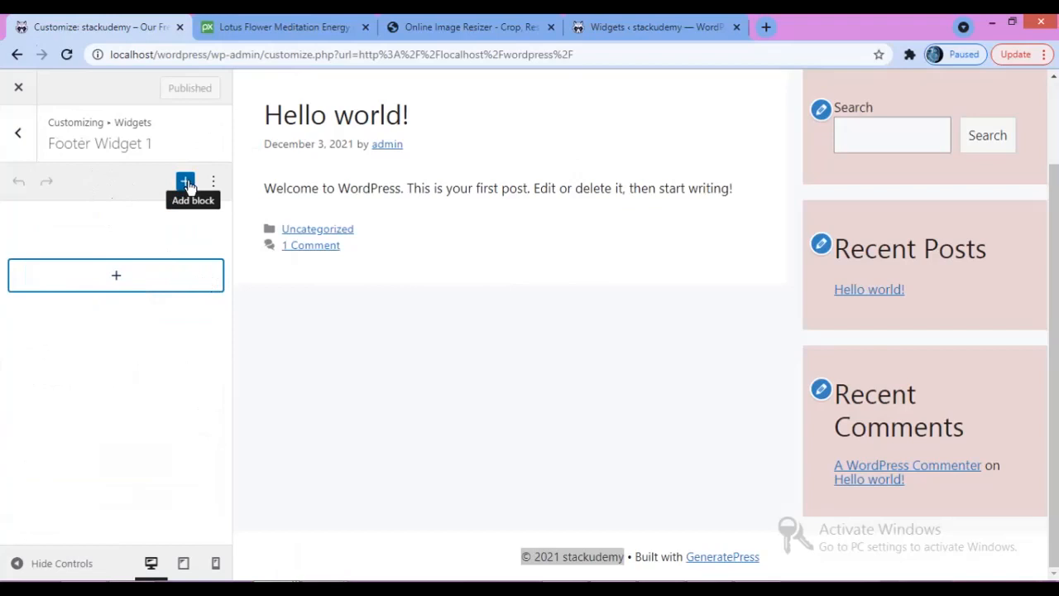
- Visit the live site from the Widgets page in a new browser tab and examine its footer
click(697, 18)
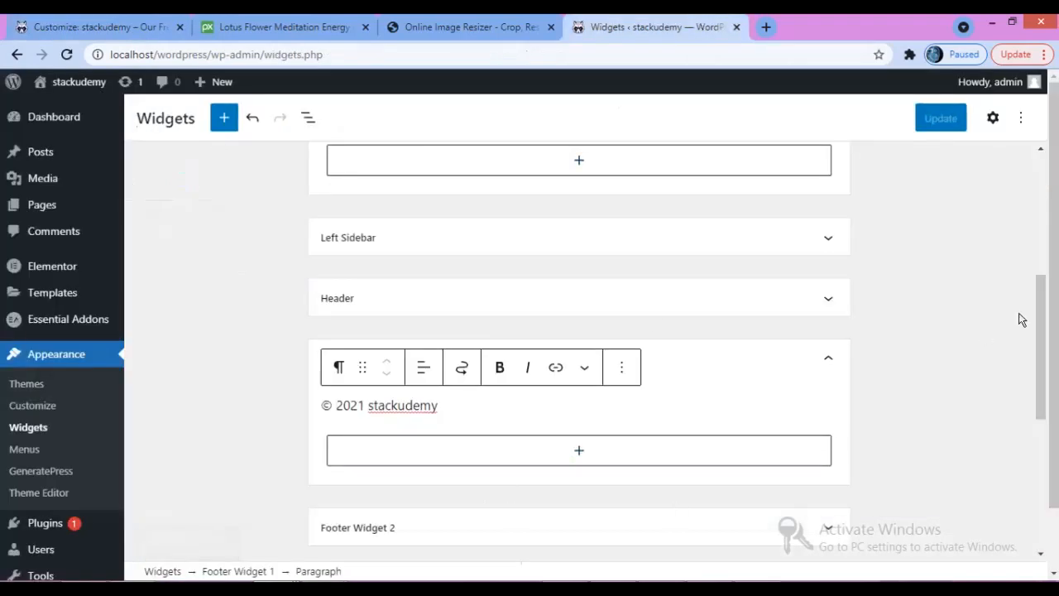
drag(1037, 312, 1055, 473)
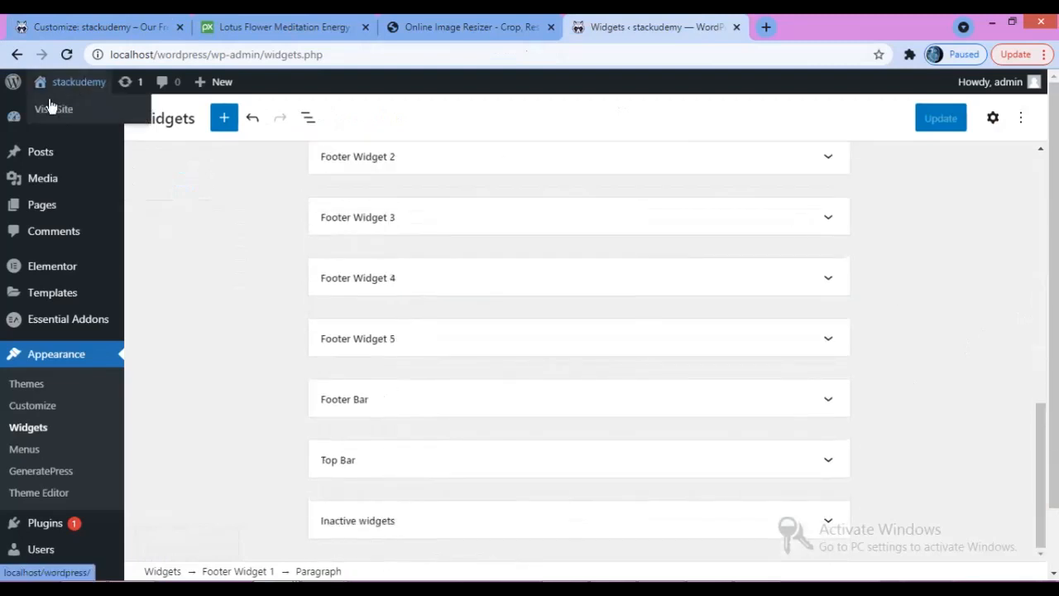
right_click(50, 109)
click(118, 117)
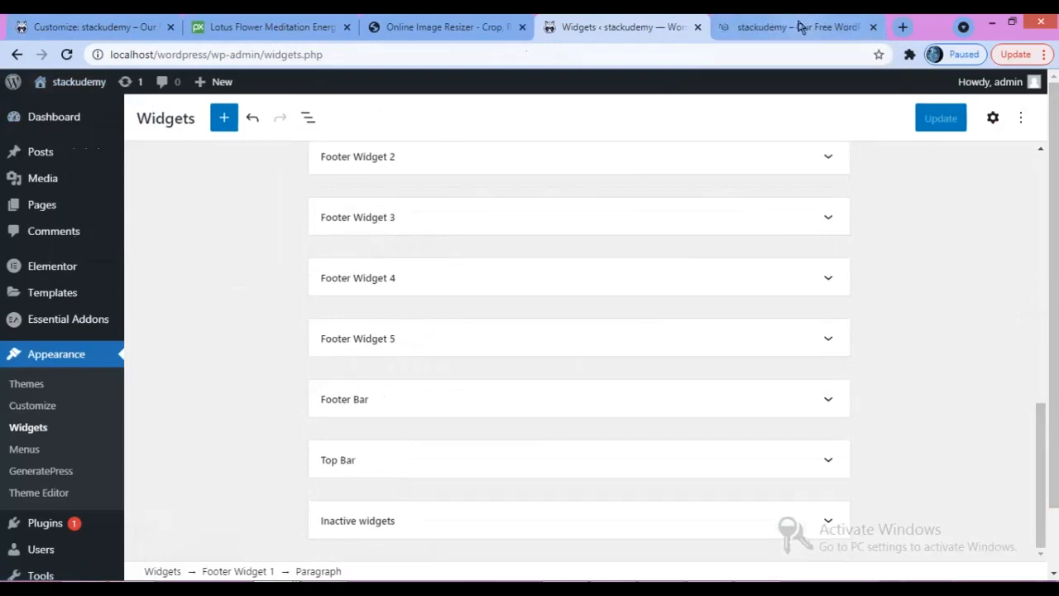
click(801, 28)
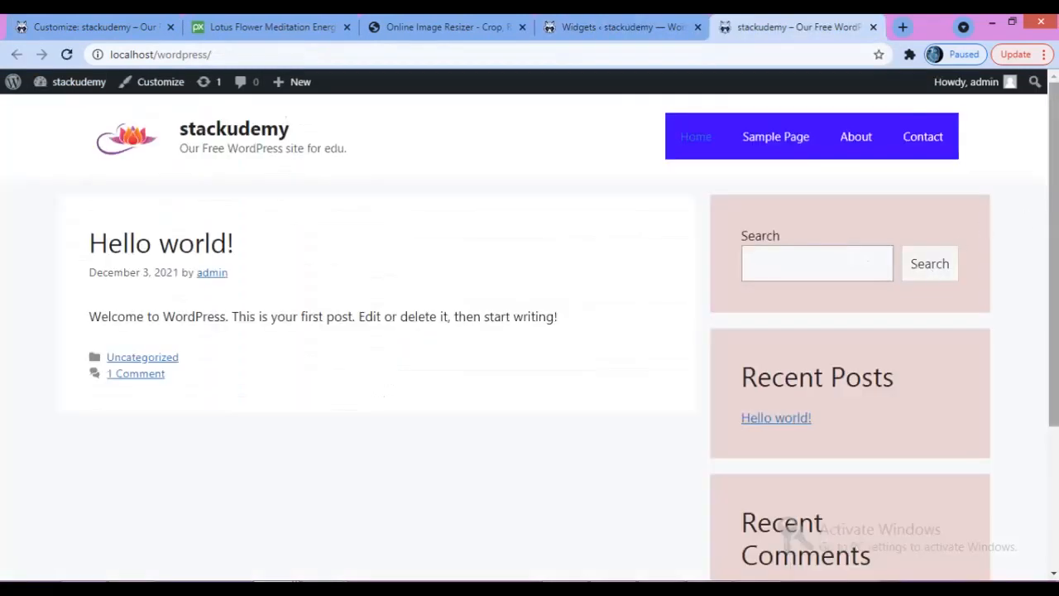
scroll(369, 461, down, 3)
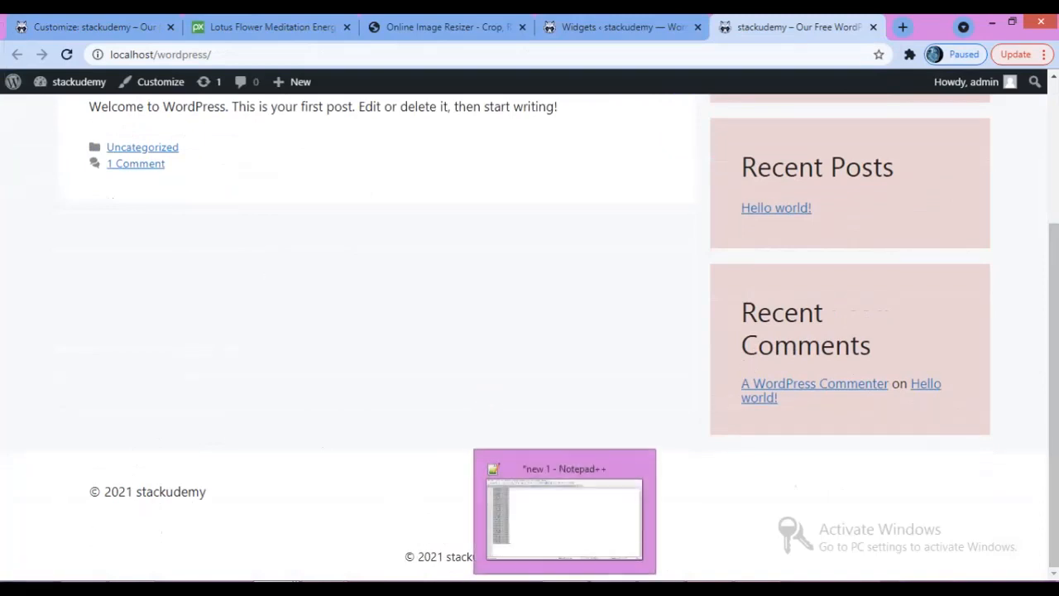
- Switch to Notepad++ and display the footer-removal rules at the start of the Generate Press CSS.txt file
click(565, 588)
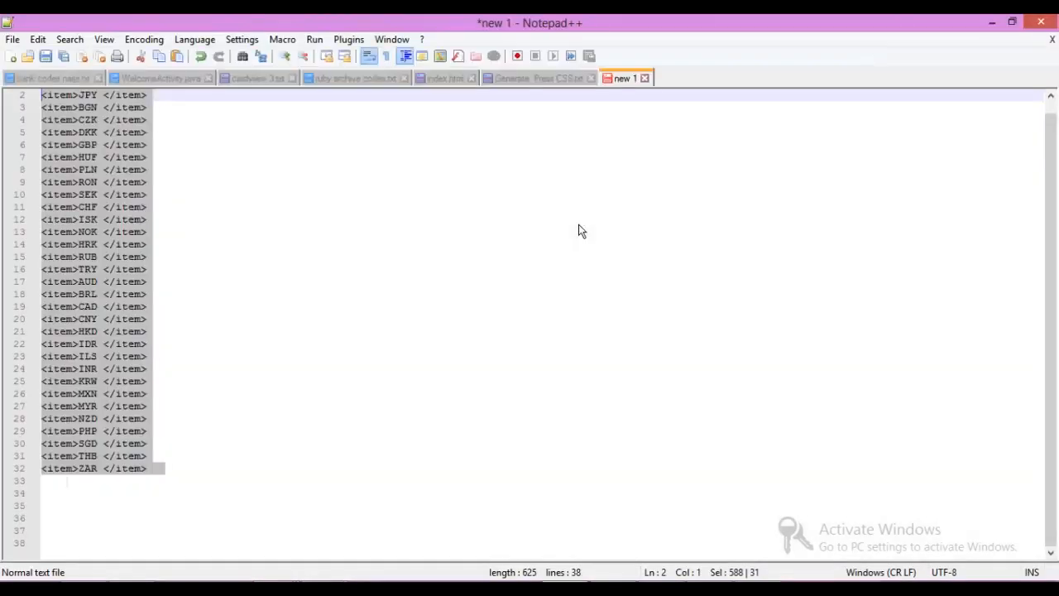
click(527, 81)
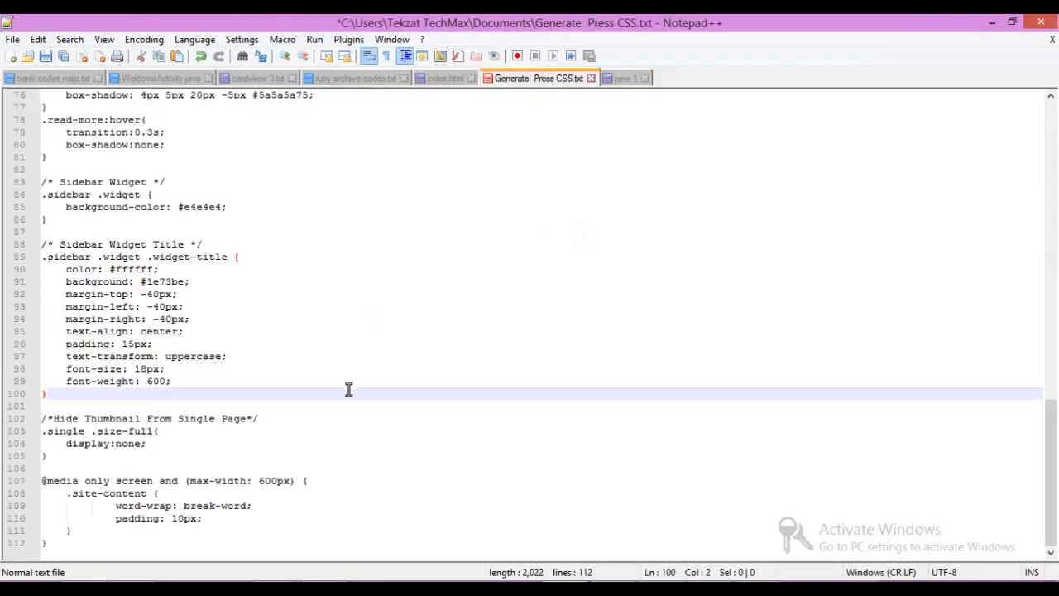
drag(1052, 432, 1052, 134)
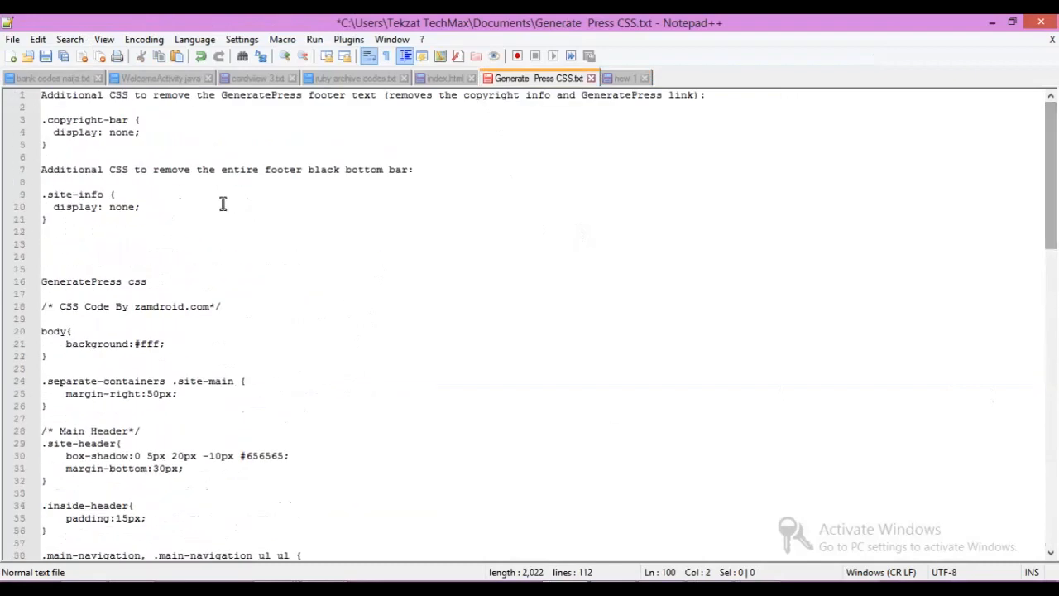
drag(42, 123, 57, 220)
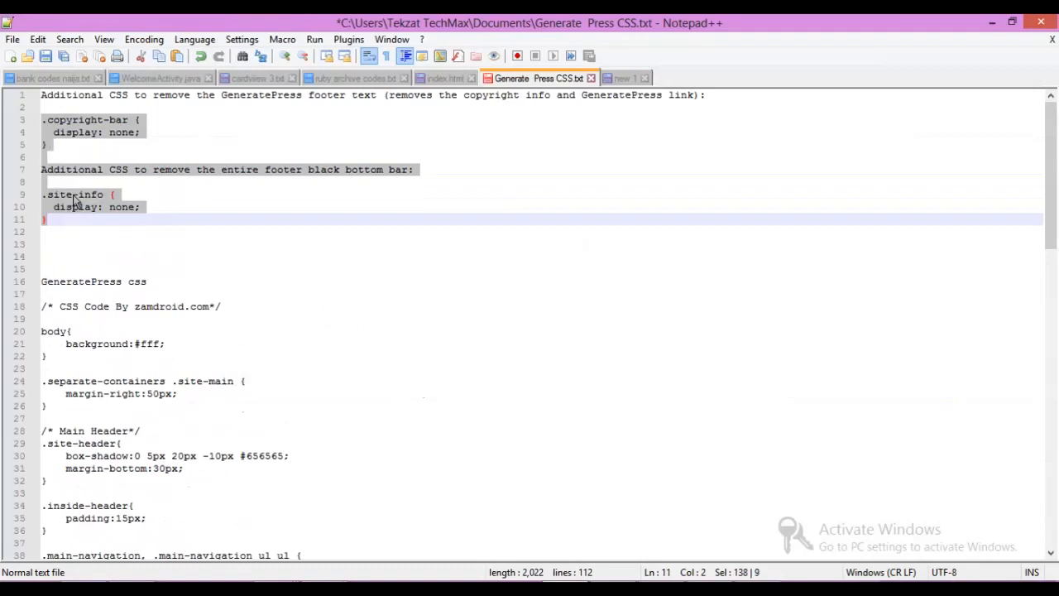
right_click(74, 201)
click(105, 221)
click(102, 146)
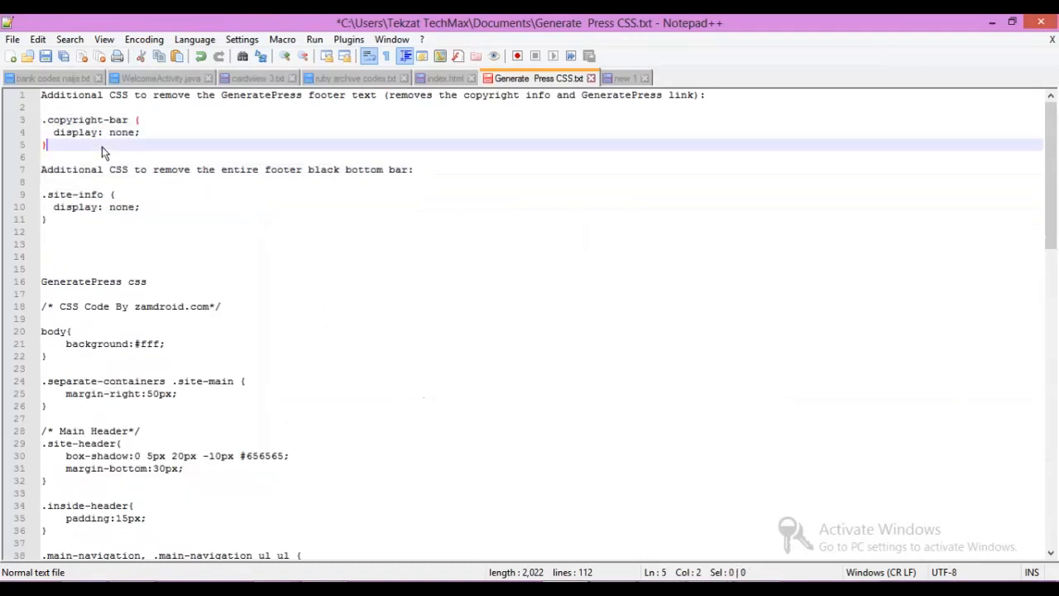
- Copy only the .copyright-bar { display: none; } rule from the CSS notes
drag(45, 152, 41, 118)
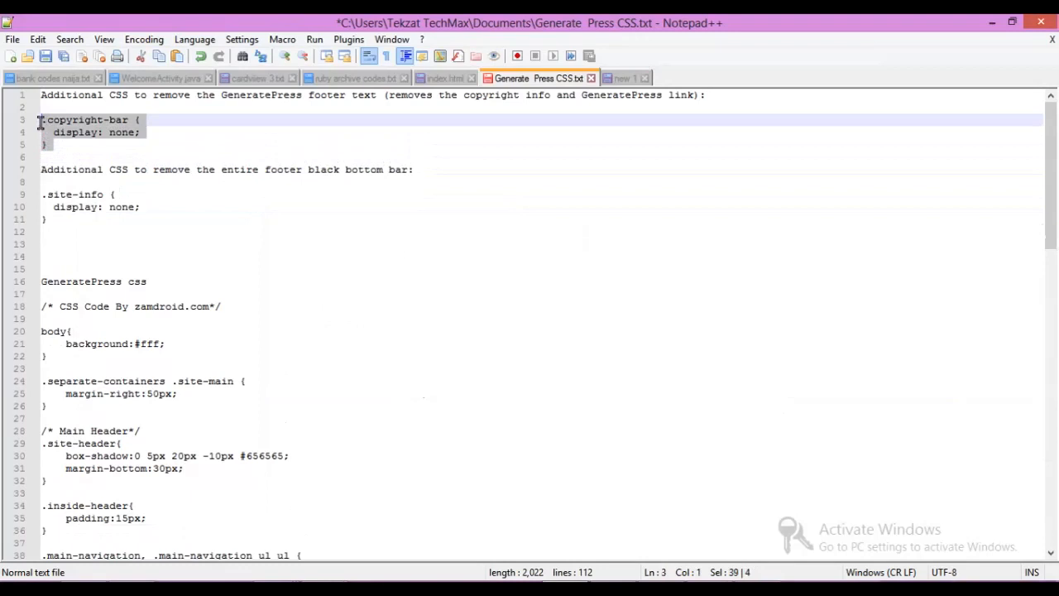
right_click(80, 133)
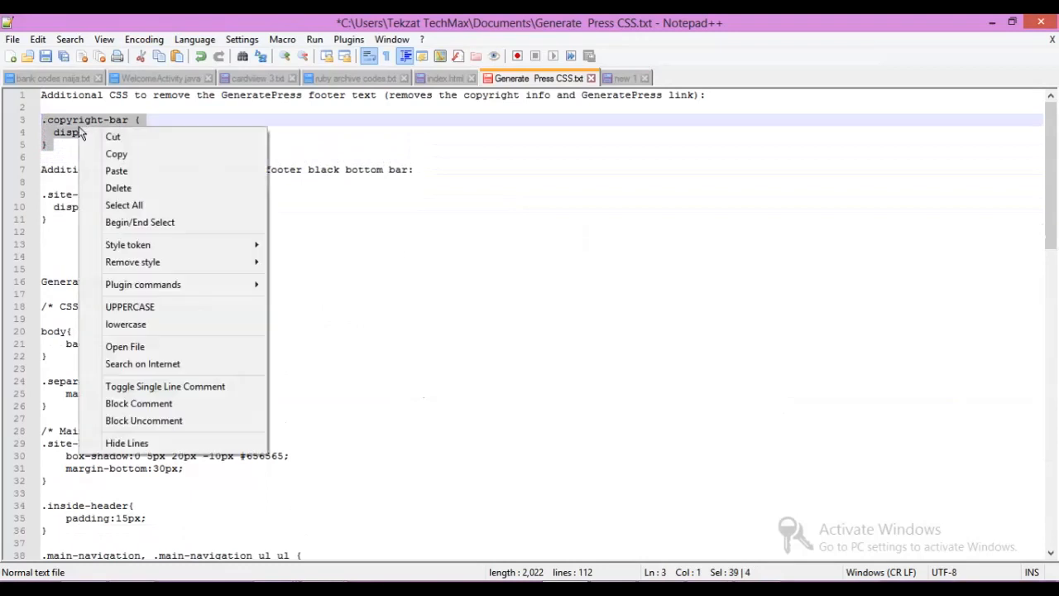
click(82, 154)
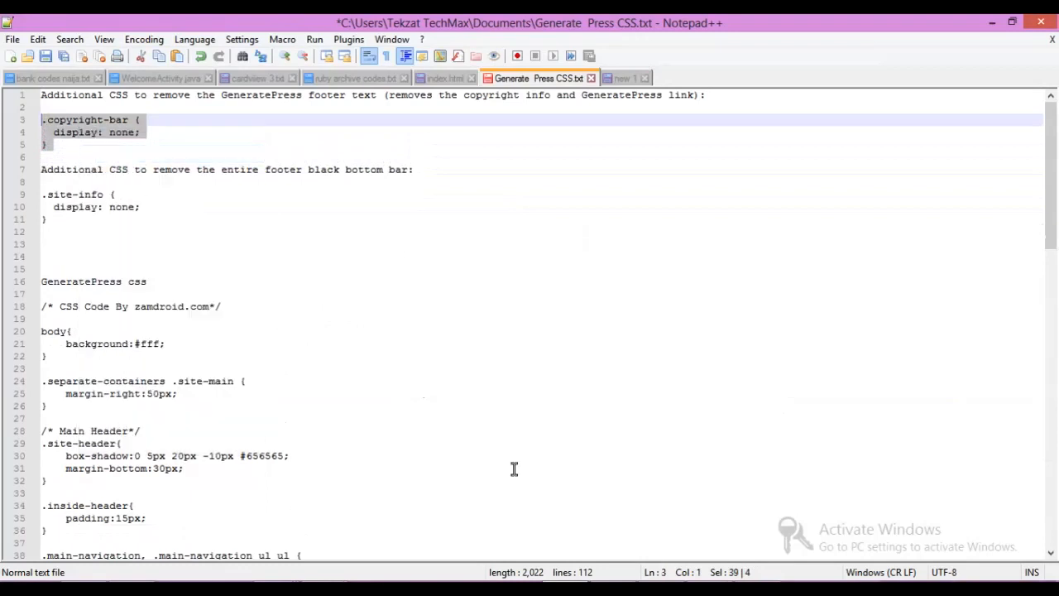
- Switch back to the Customizer in Chrome, leave the widget settings, and open the Additional CSS code editor
click(277, 582)
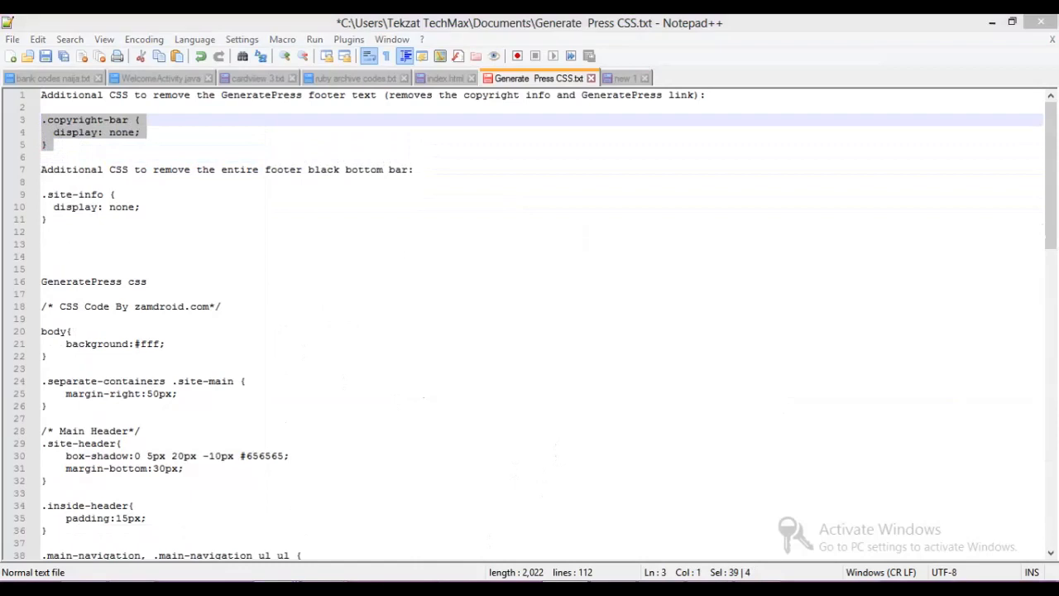
click(439, 515)
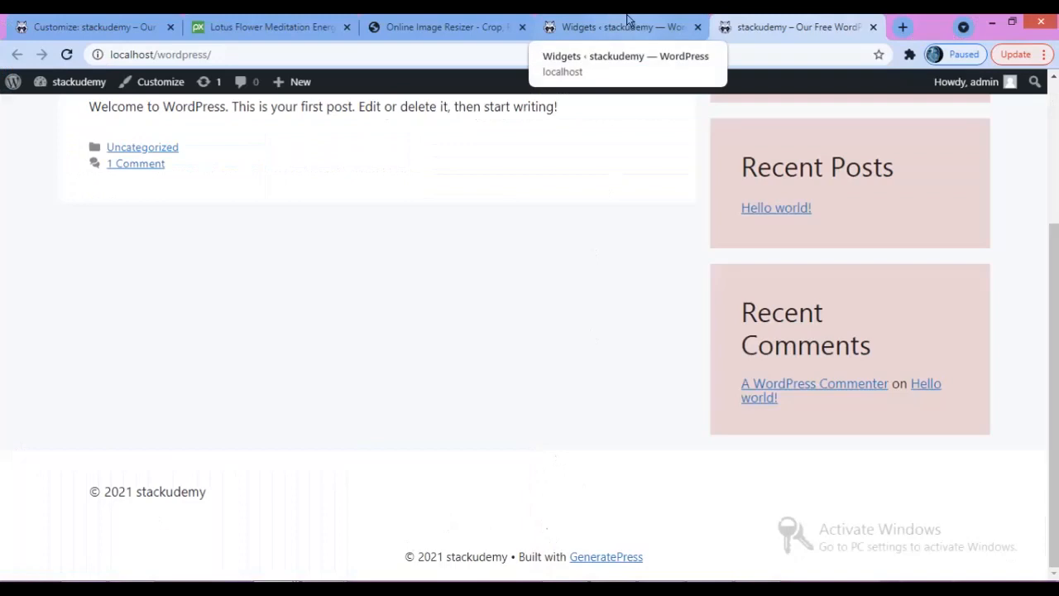
click(124, 27)
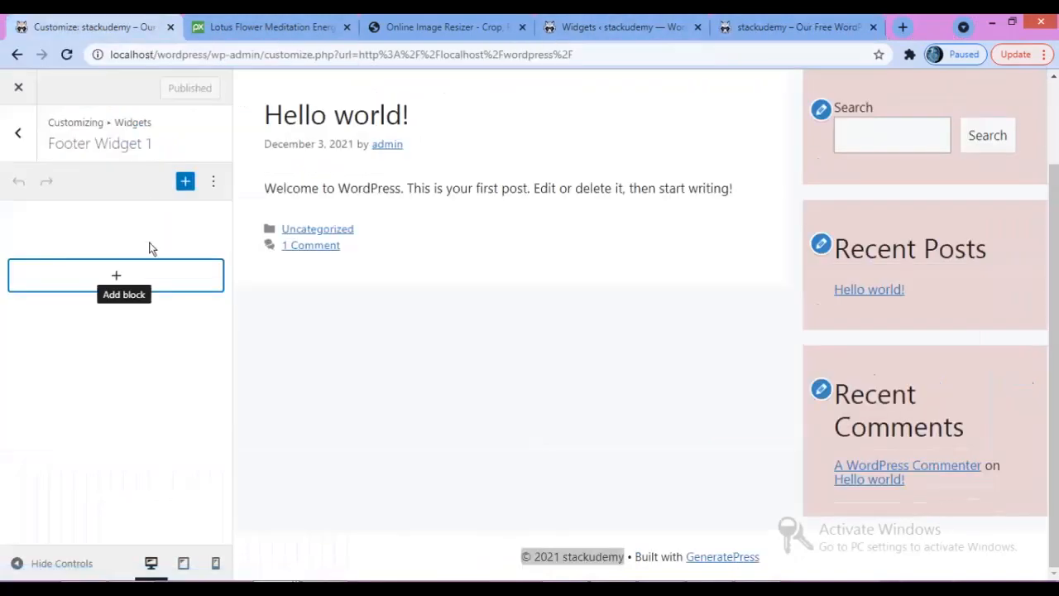
click(18, 133)
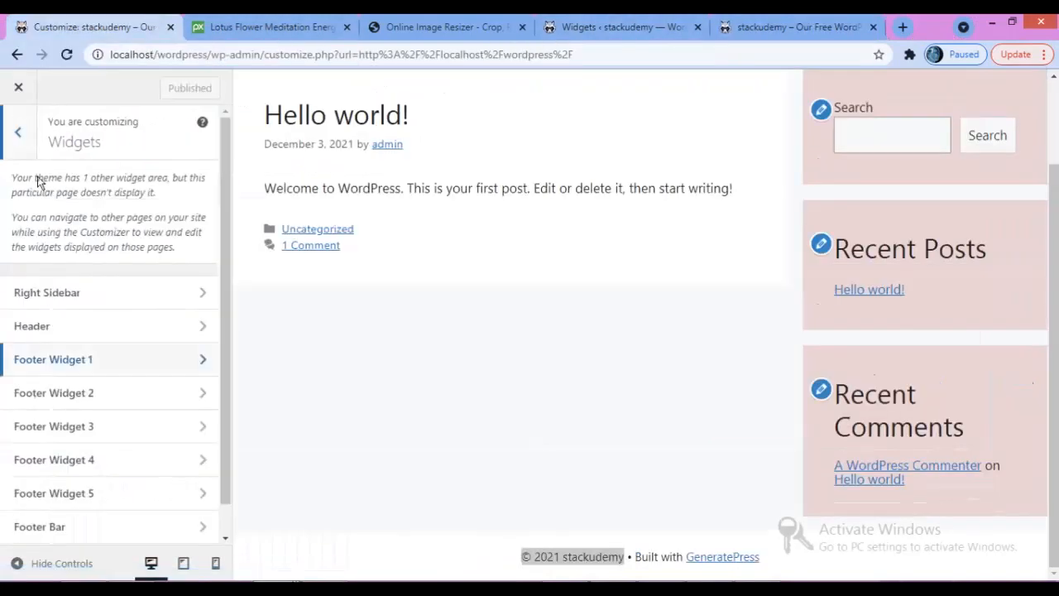
click(18, 133)
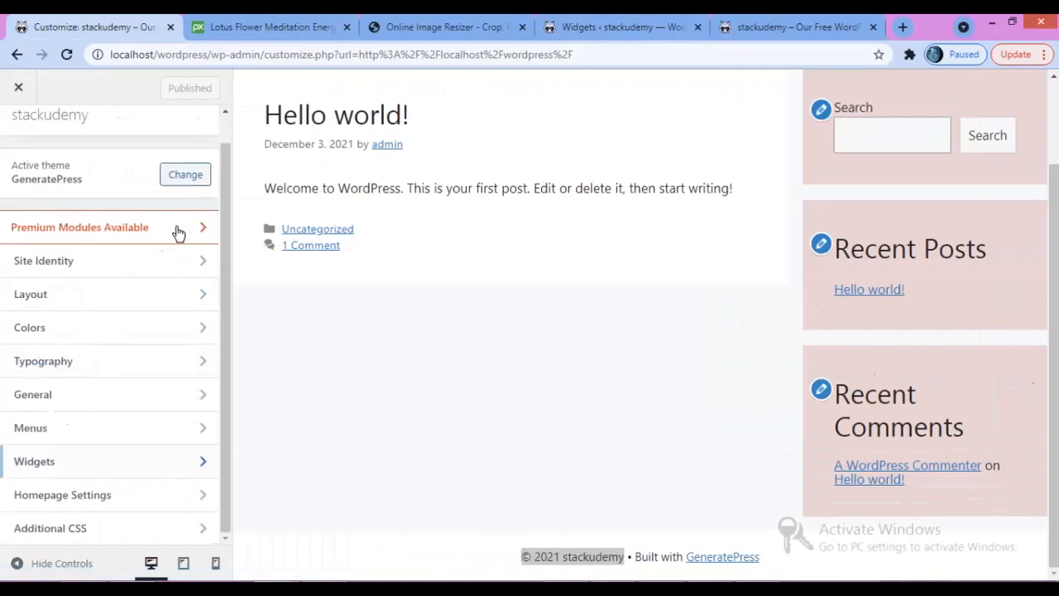
click(76, 529)
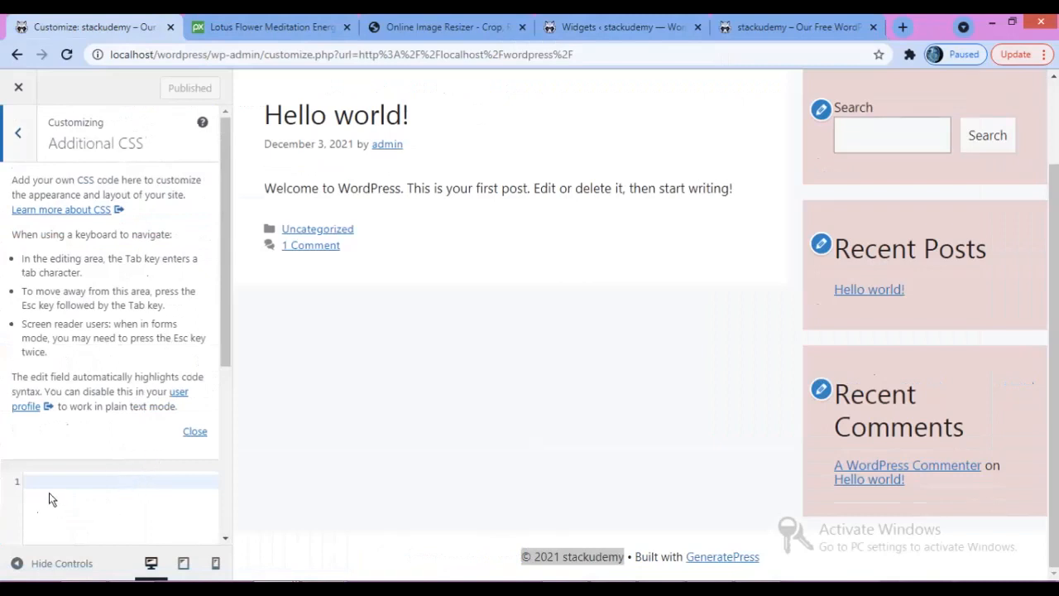
drag(227, 326, 207, 416)
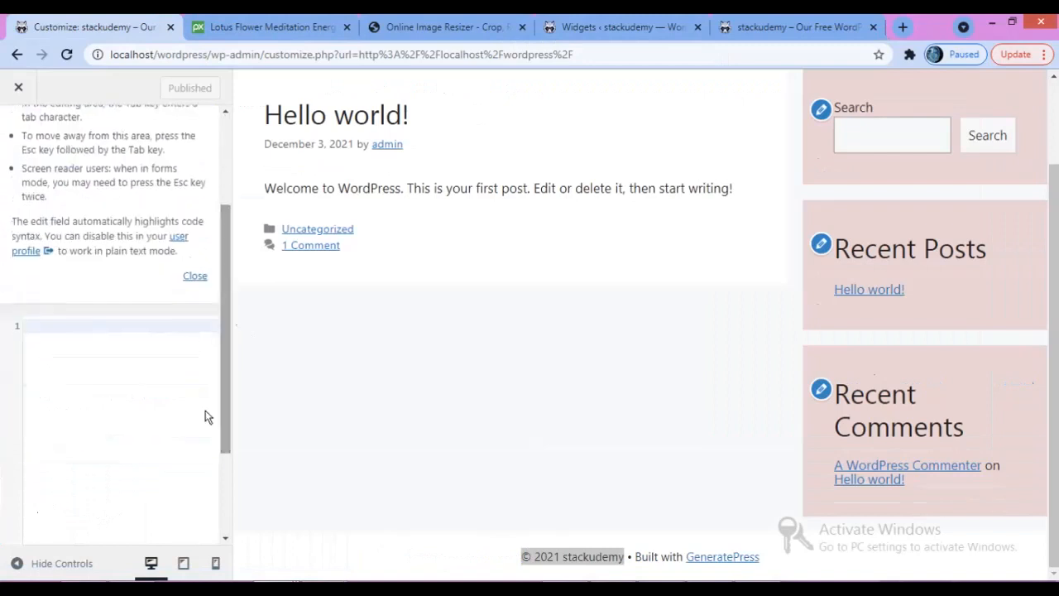
- Paste the copied .copyright-bar rule into the empty Additional CSS editor and publish the change
right_click(46, 326)
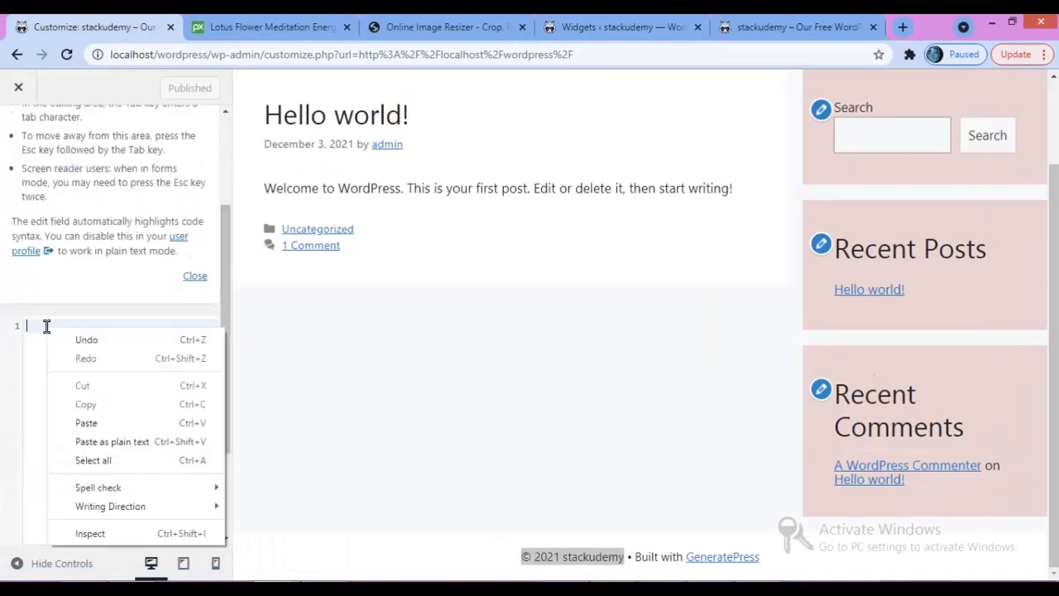
click(88, 421)
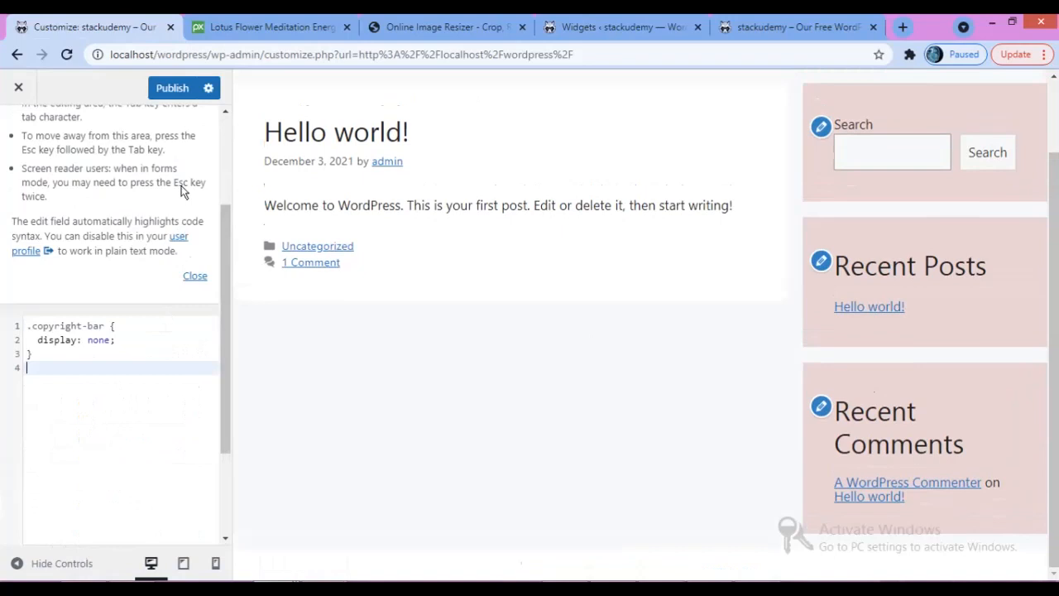
click(184, 91)
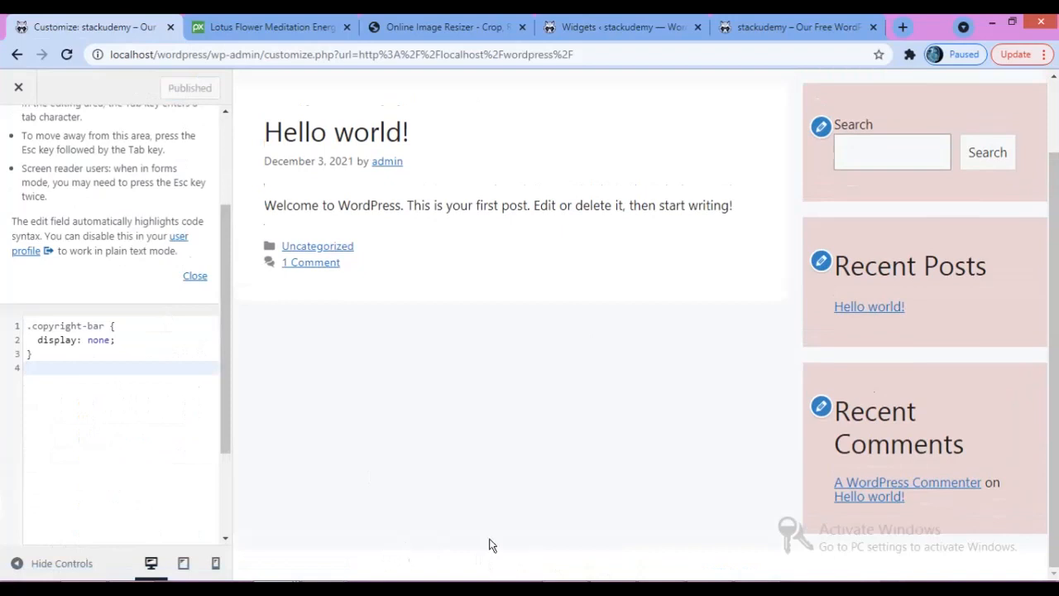
- Reload the live site to check its footer, place its browser tab beside the Customizer tab, and return to the Customizer
click(801, 25)
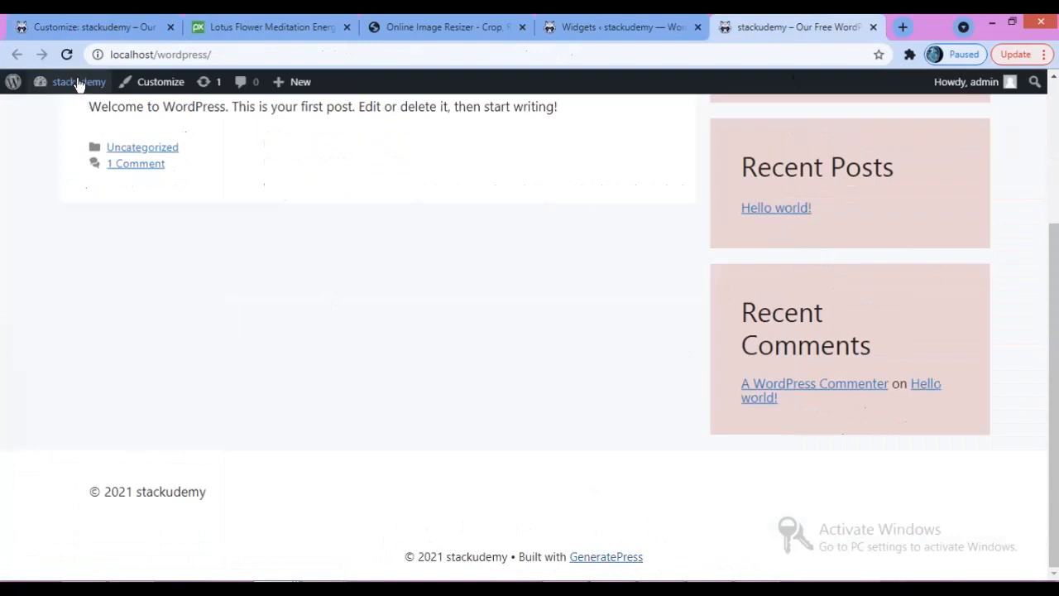
click(70, 56)
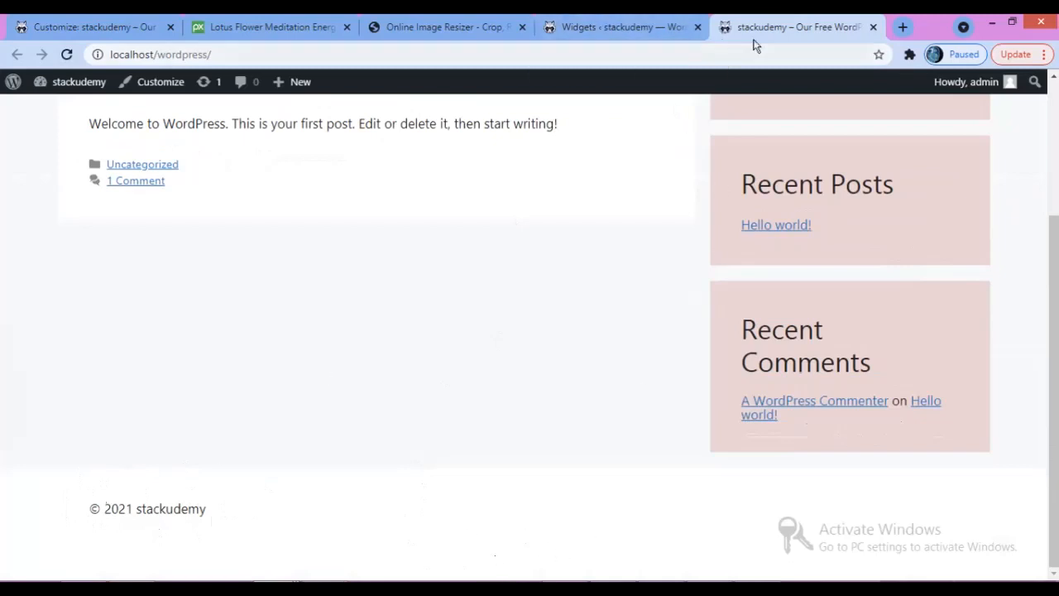
drag(789, 28, 298, 33)
click(116, 23)
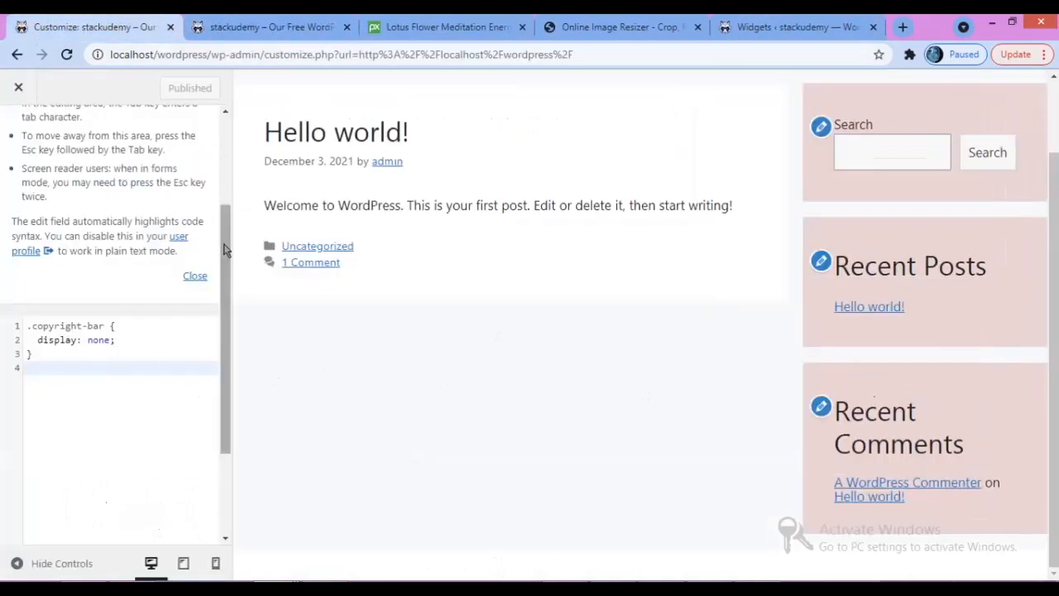
- Add a blank line below the .copyright-bar rule, and copy everything from the zamdroid.com comment to the end of the Notepad++ notes
mouse_move(223, 248)
mouse_down()
mouse_move(223, 169)
mouse_move(227, 234)
mouse_up()
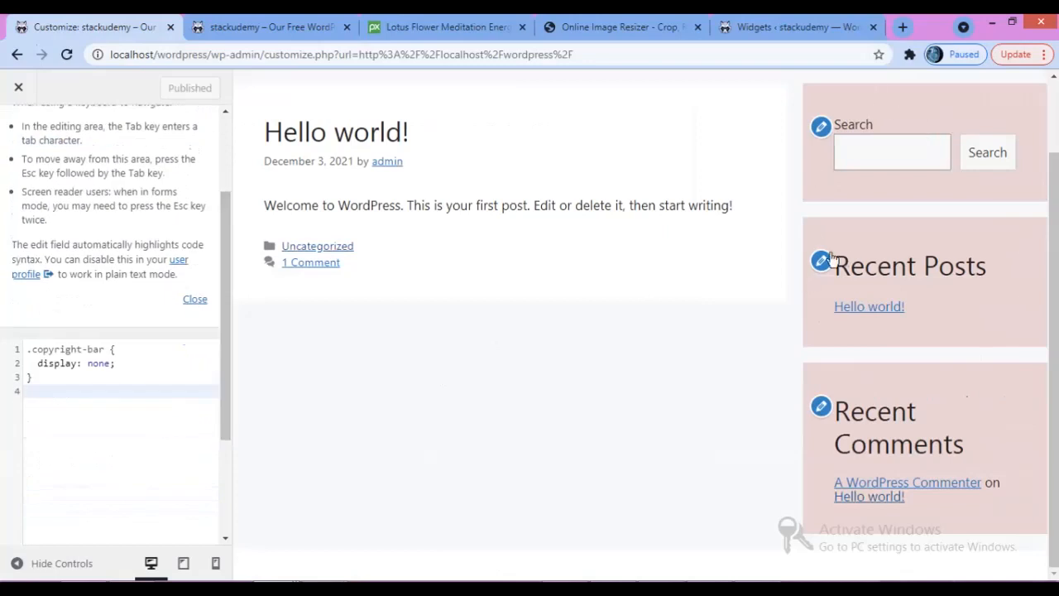
drag(1052, 220, 1052, 147)
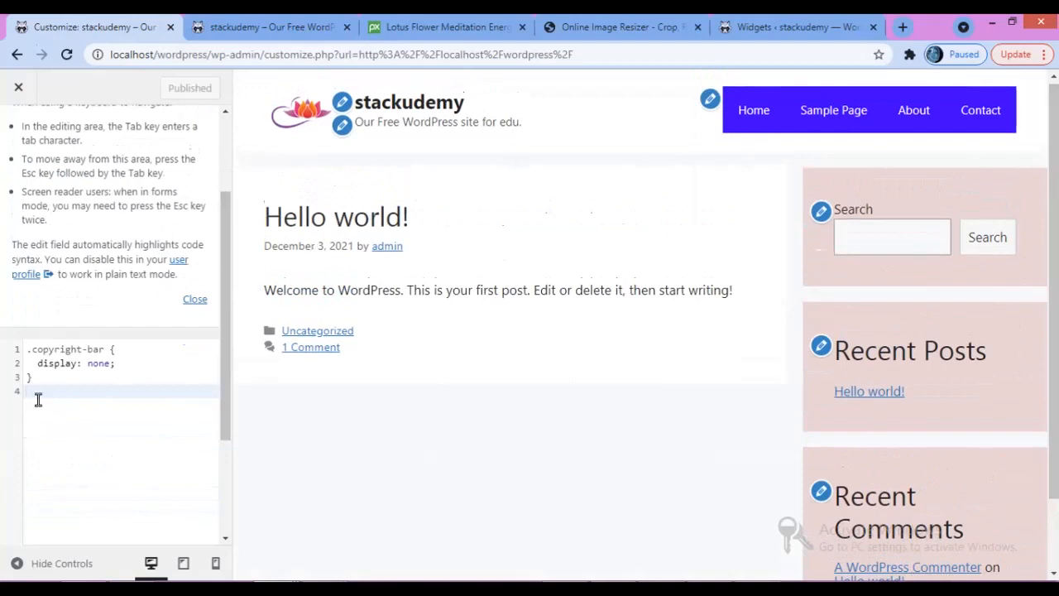
key(Return)
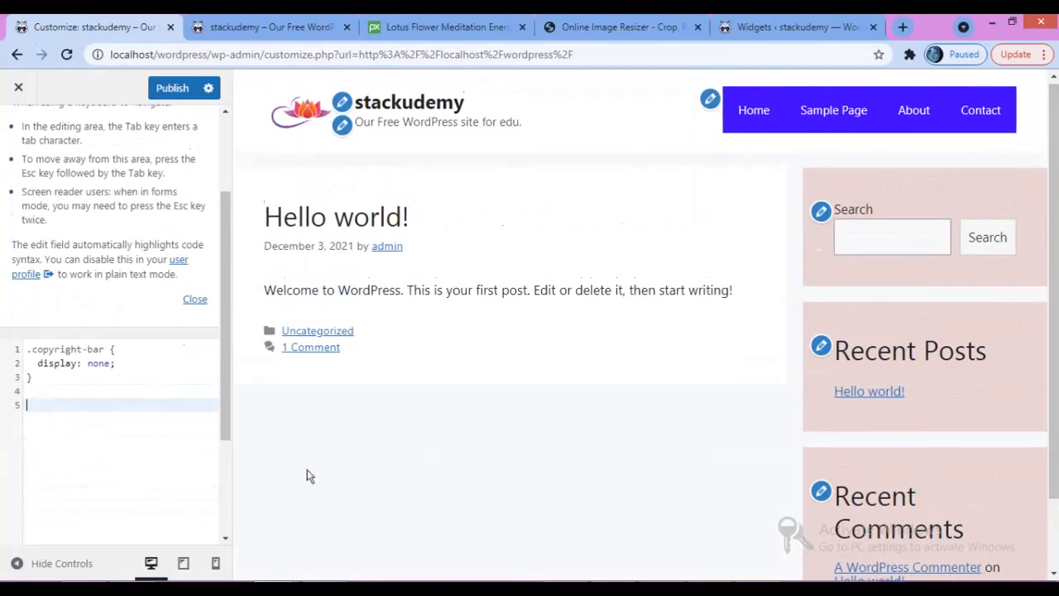
key(alt+Tab)
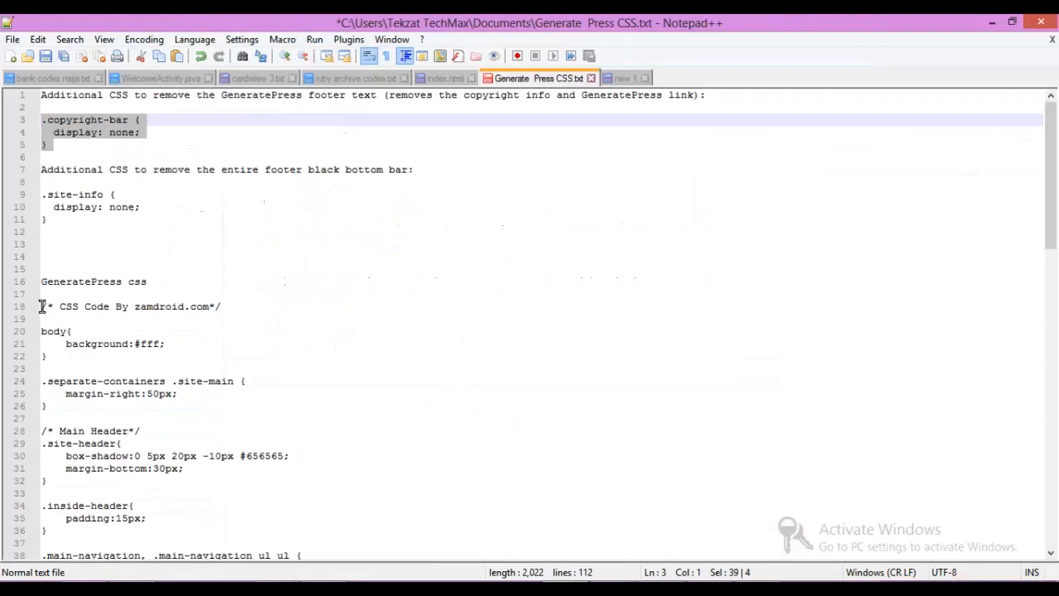
drag(41, 307, 47, 546)
right_click(114, 425)
click(168, 126)
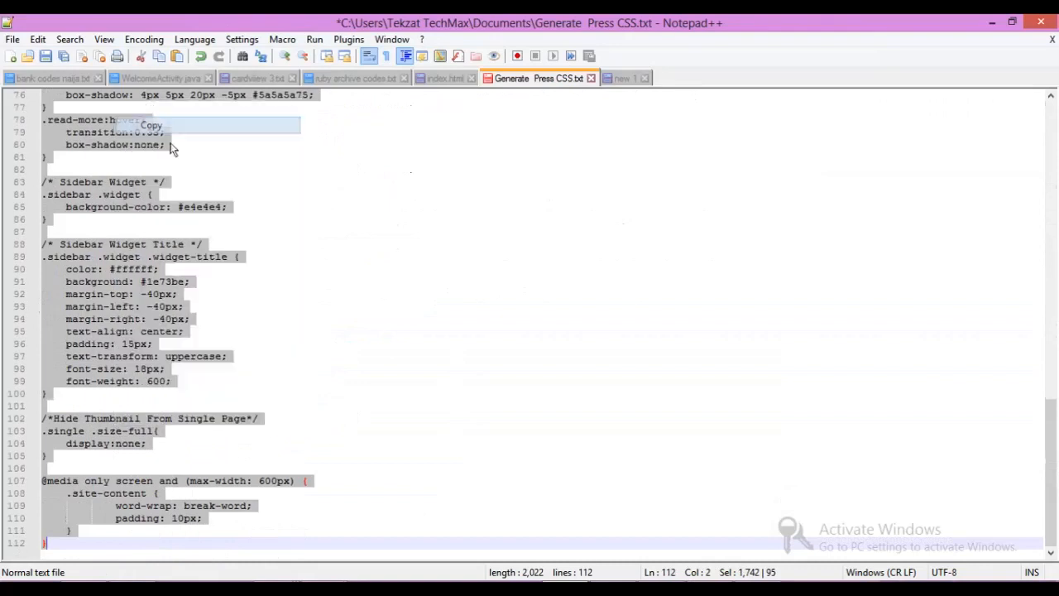
- Switch back to the Customizer in Chrome and paste the full GeneratePress stylesheet below the .copyright-bar rule
mouse_move(275, 589)
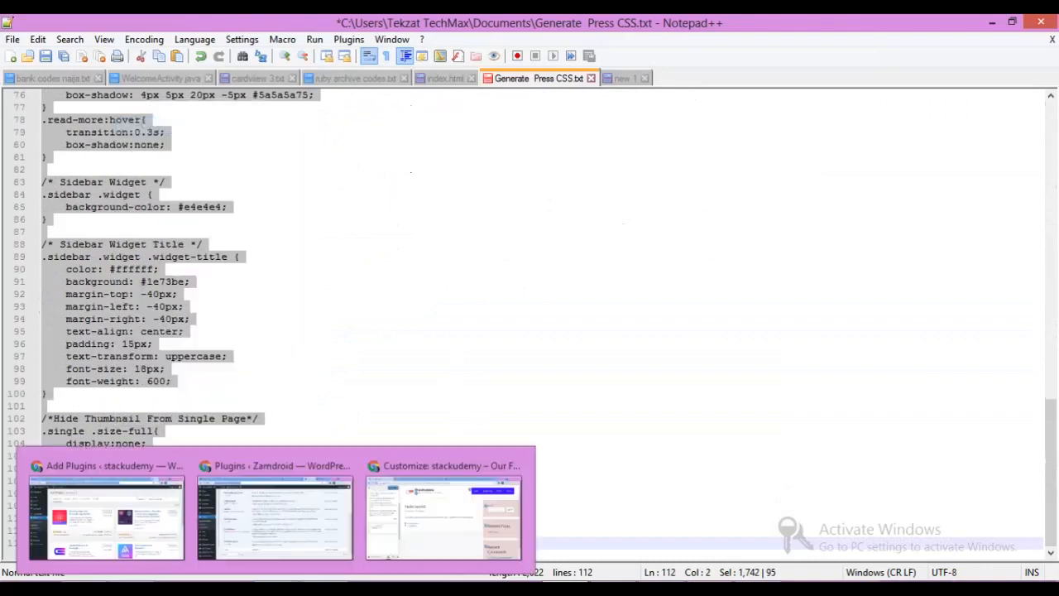
click(451, 497)
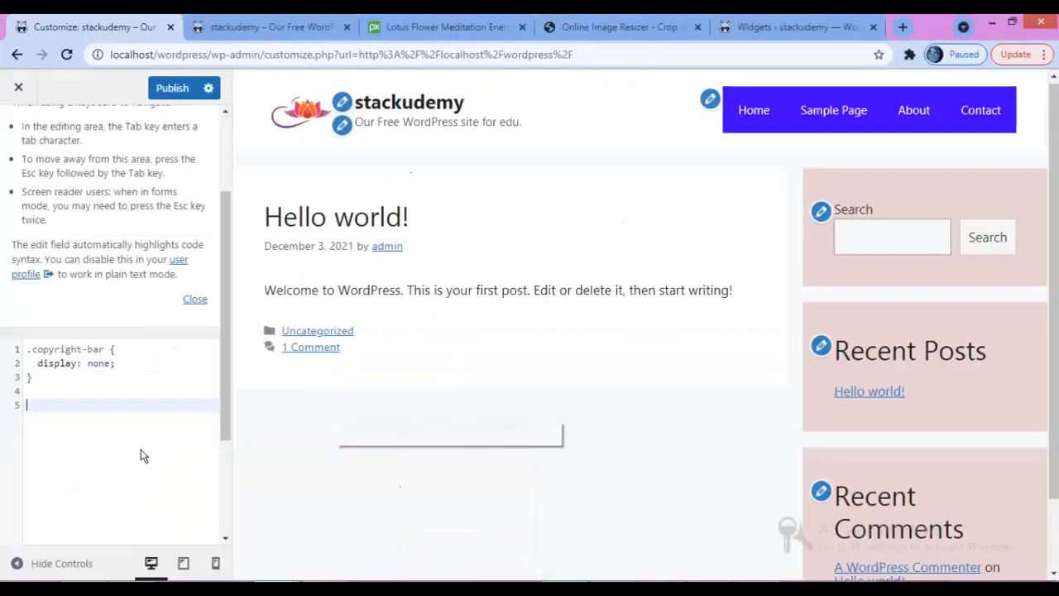
right_click(30, 407)
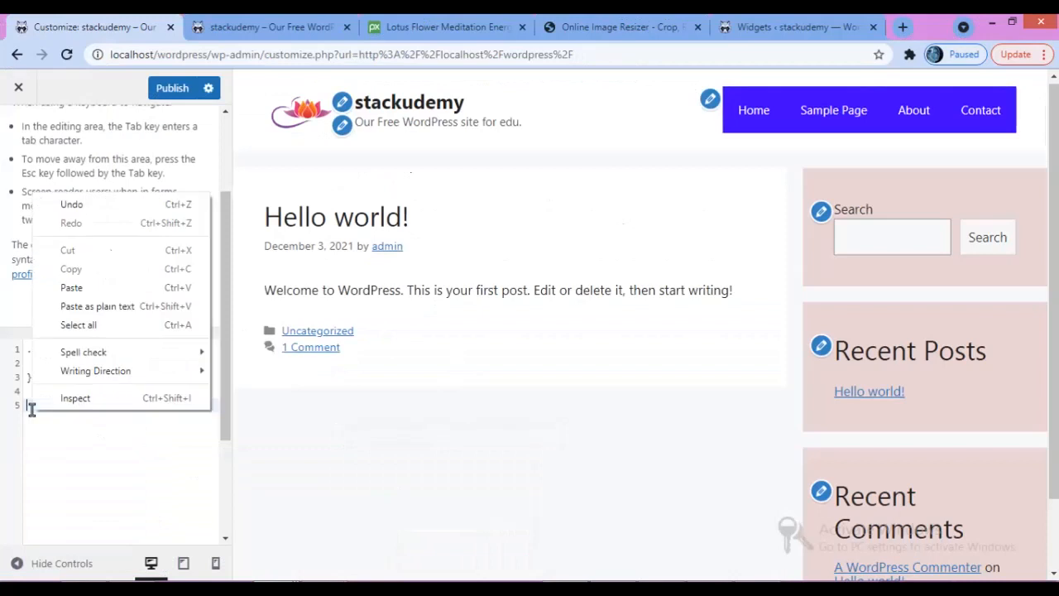
click(71, 287)
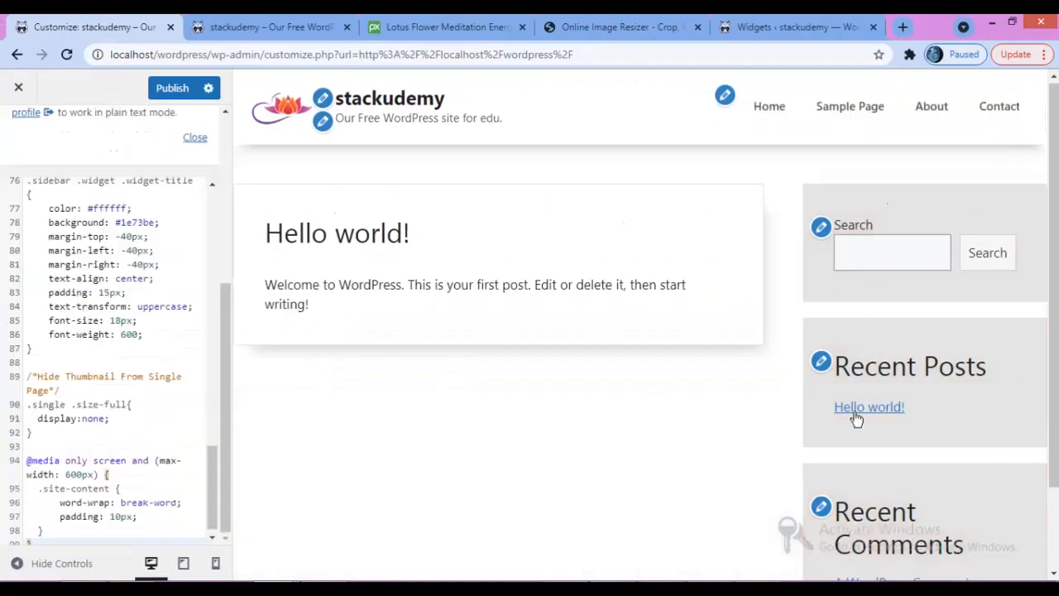
- Examine the restyled site preview and review the pasted navigation, post box, read-more and sidebar rules in Additional CSS
mouse_move(1053, 334)
mouse_down()
mouse_move(1055, 381)
mouse_move(1055, 328)
mouse_up()
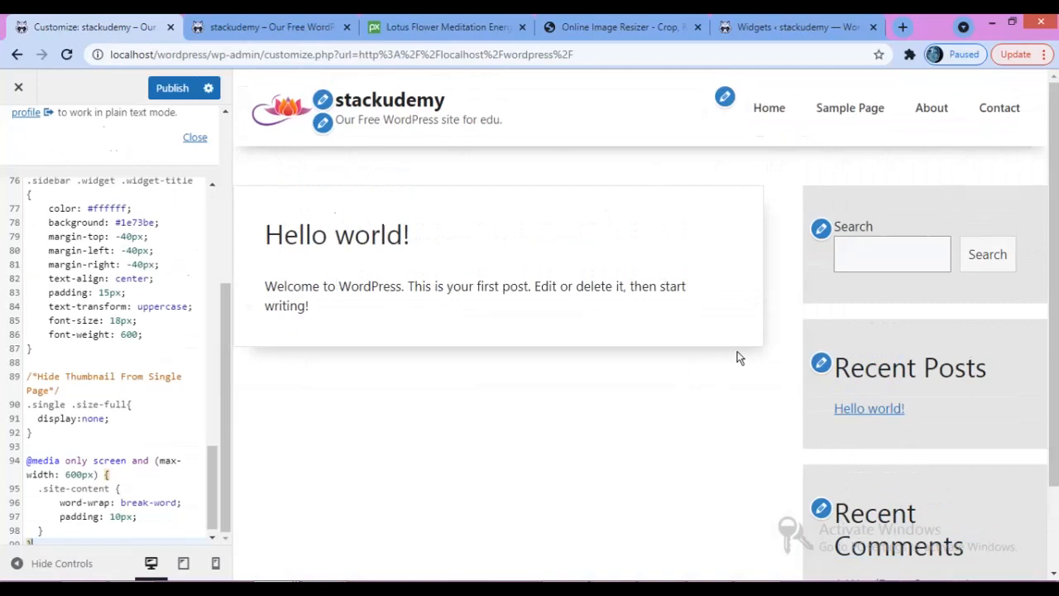
drag(212, 529, 207, 321)
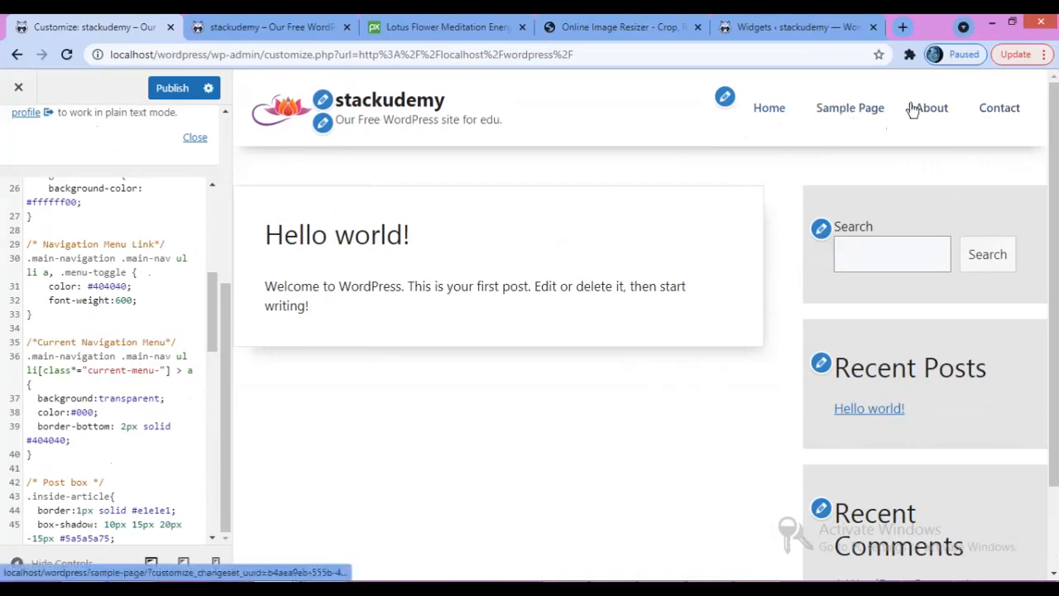
drag(211, 311, 209, 373)
scroll(209, 374, down, 1)
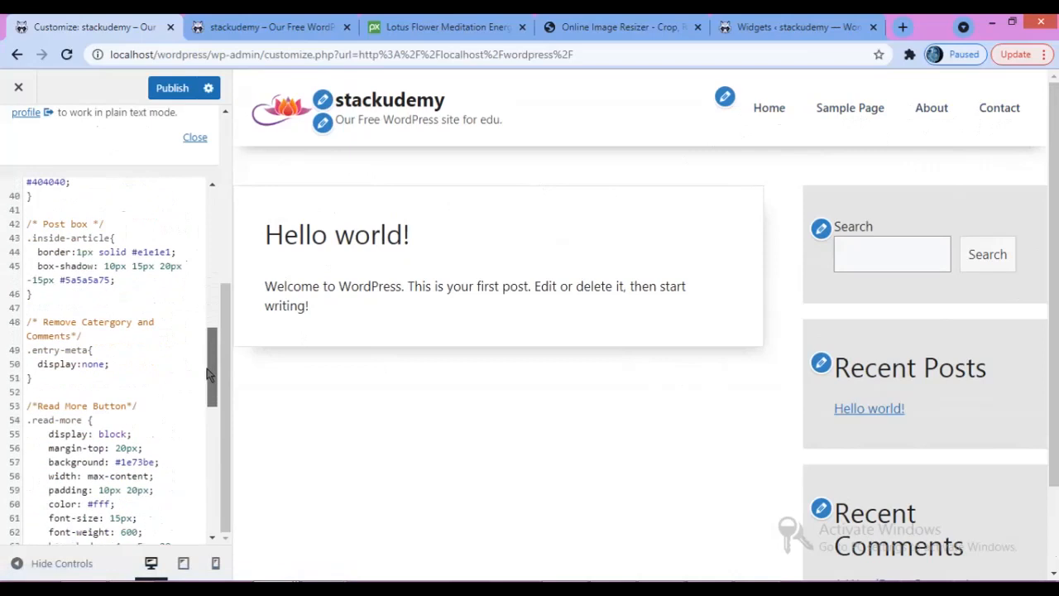
drag(209, 379, 208, 506)
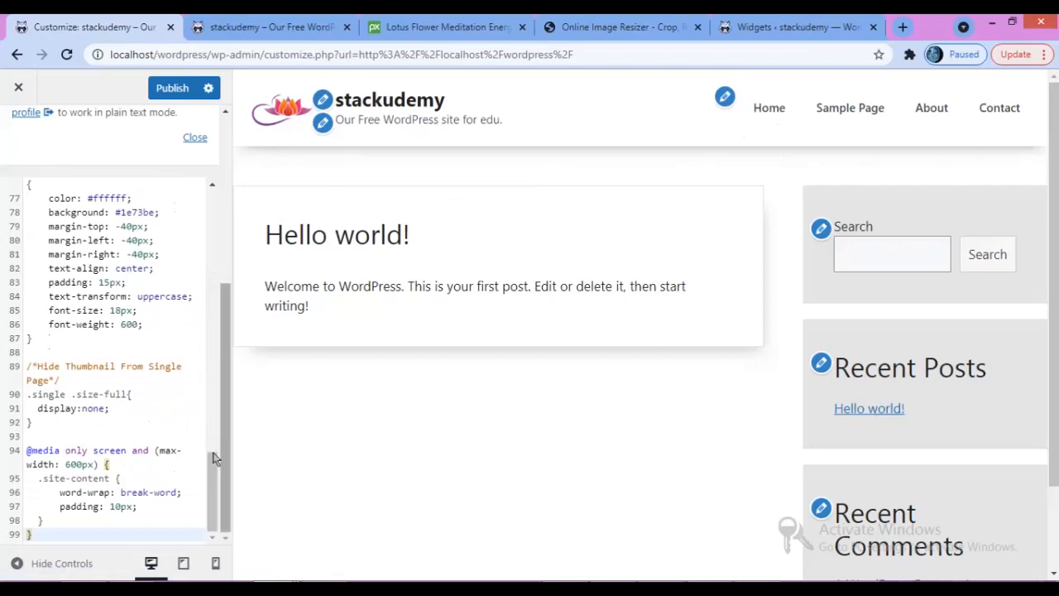
drag(210, 484, 212, 196)
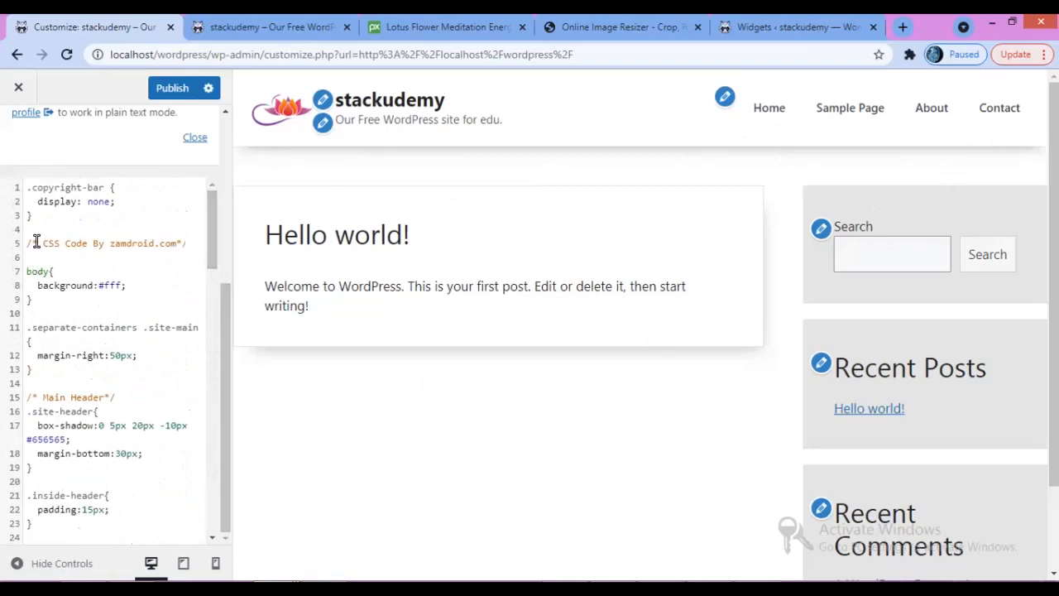
- Cut everything from the zamdroid.com comment to the end of Additional CSS and remove the extra blank line
drag(27, 240, 91, 542)
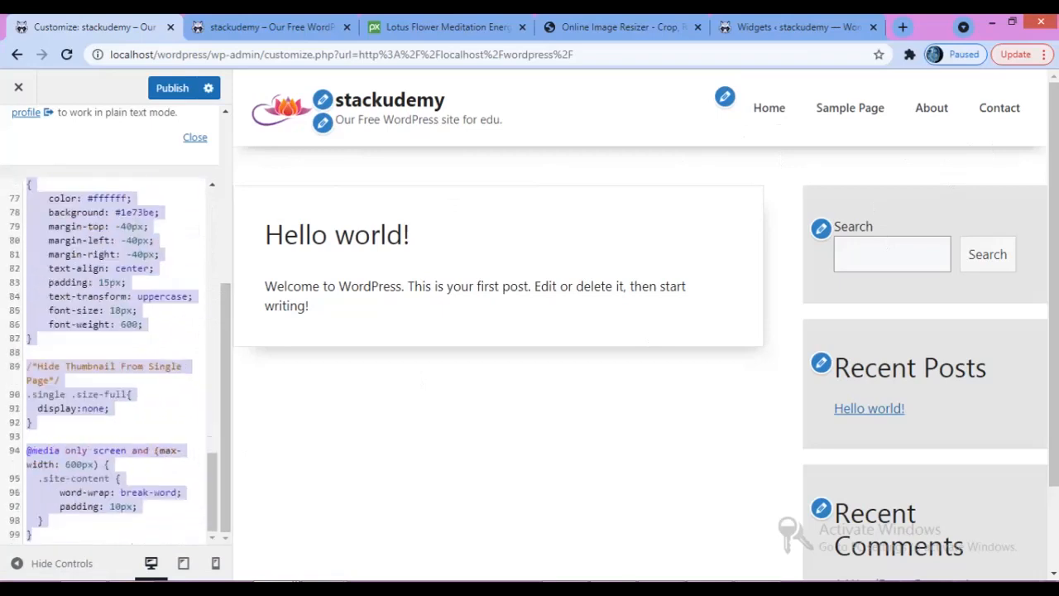
right_click(76, 492)
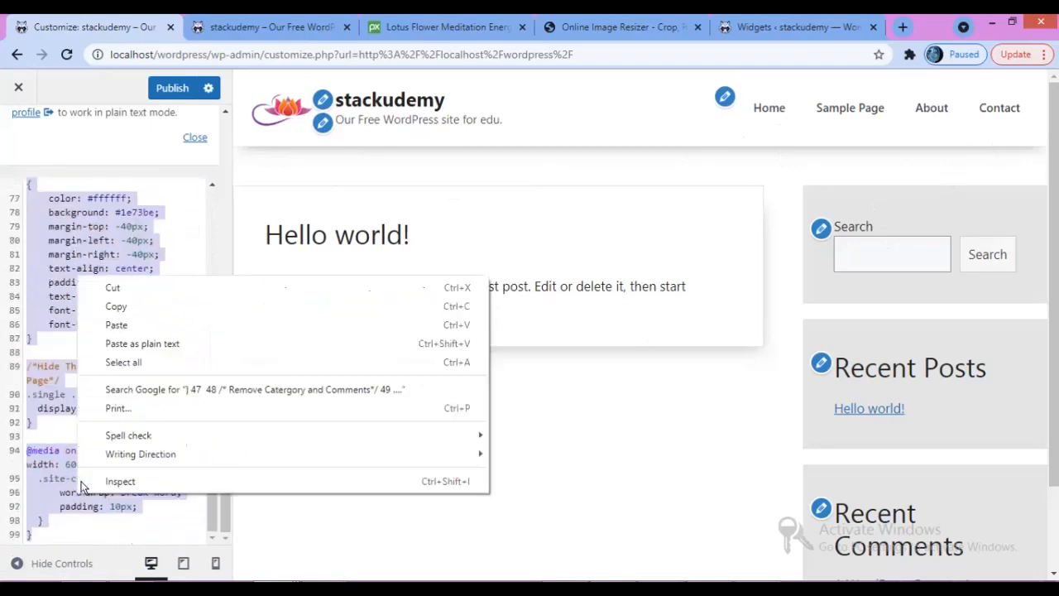
click(140, 291)
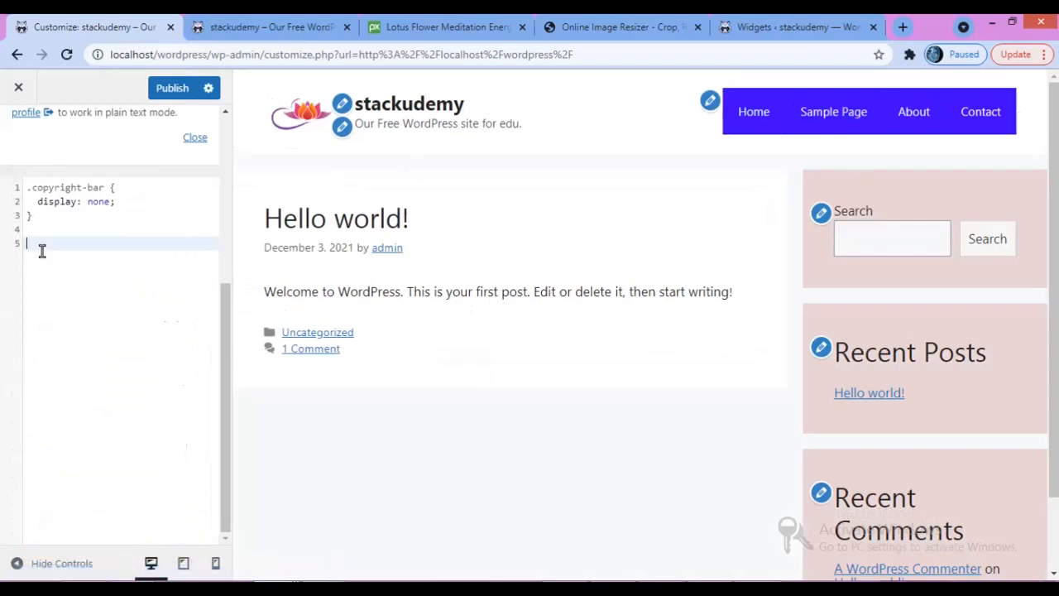
key(BackSpace)
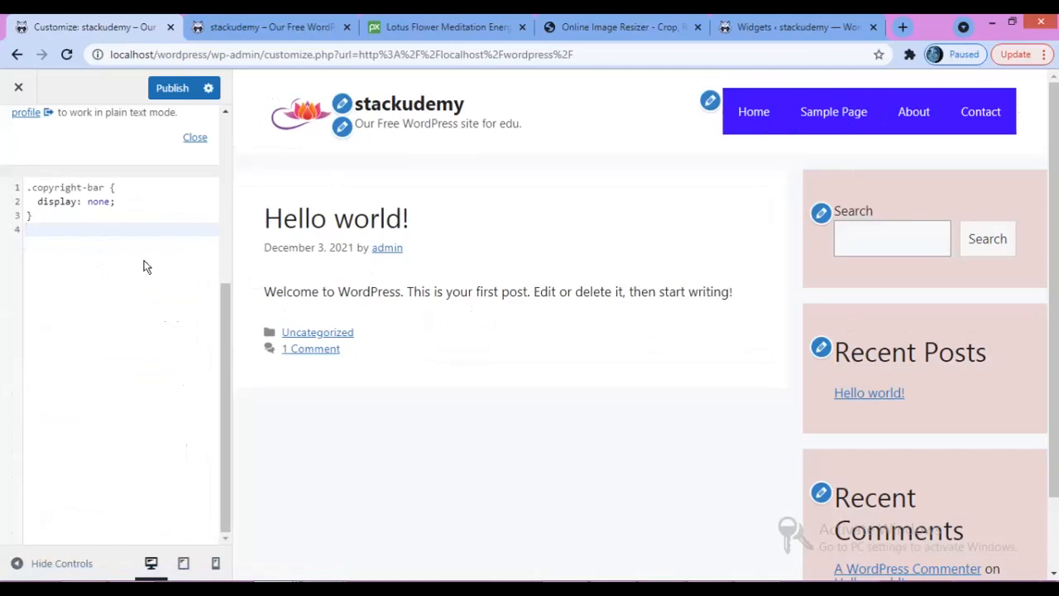
- Switch to Notepad++ and review the individual GeneratePress rules, from the sidebar widget styles back to the body and header sections
drag(221, 379, 229, 254)
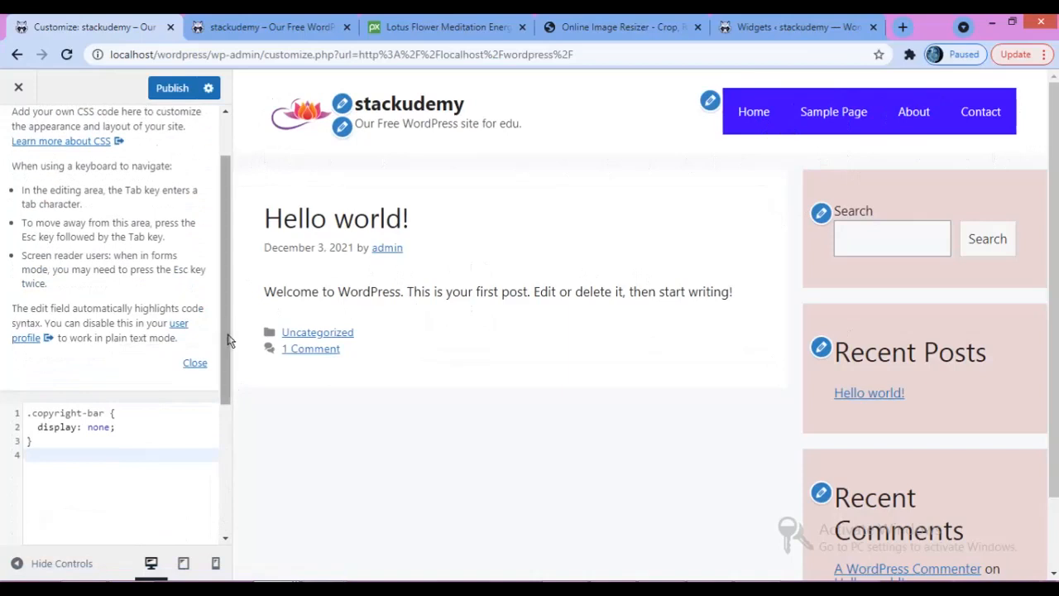
drag(230, 341, 260, 437)
key(alt+Tab)
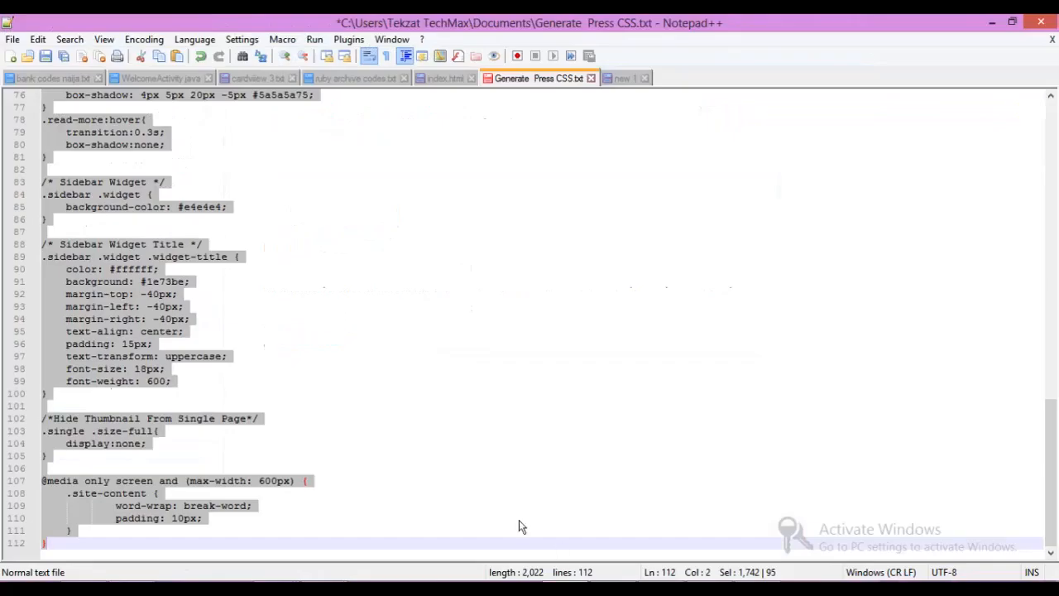
click(341, 370)
scroll(284, 280, up, 12)
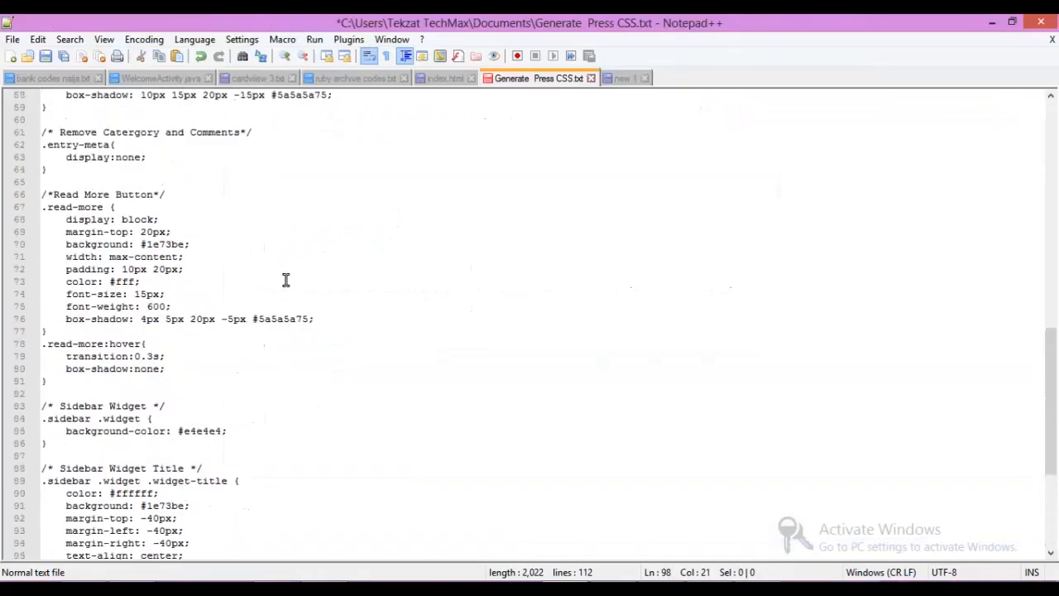
scroll(286, 279, up, 3)
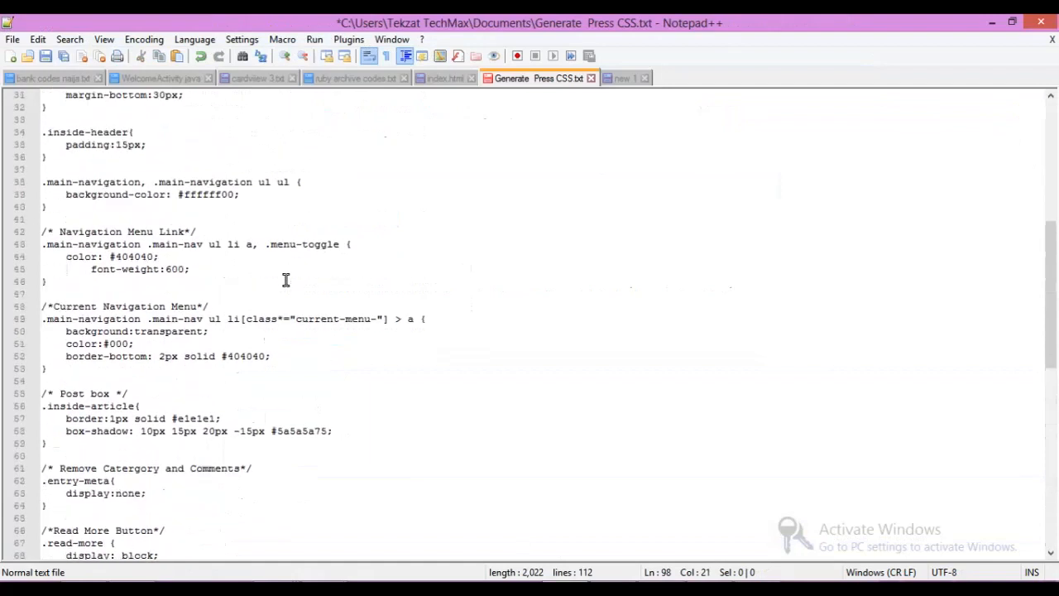
scroll(286, 280, up, 10)
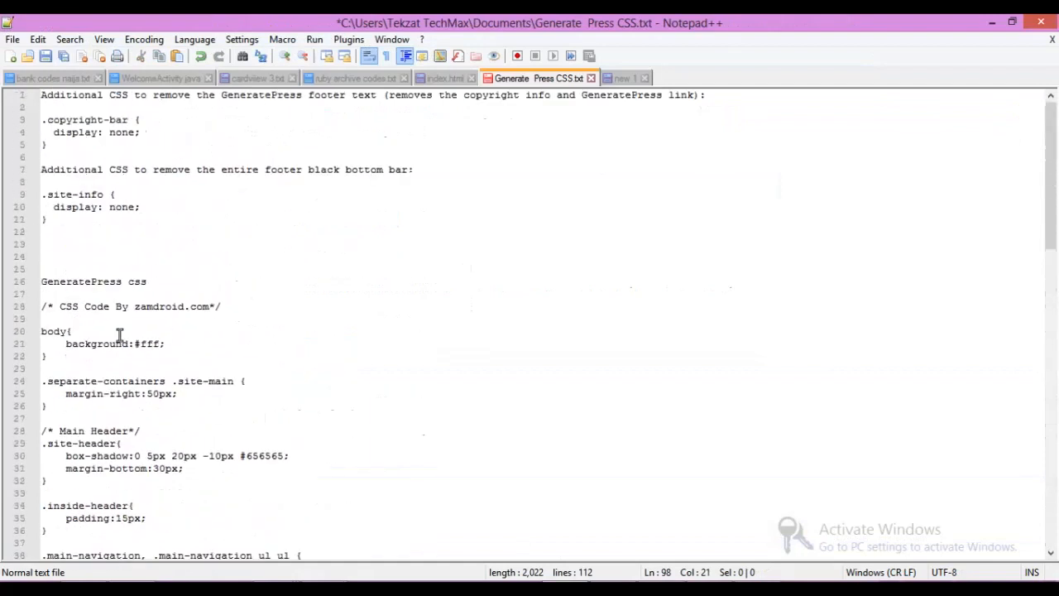
scroll(73, 336, down, 2)
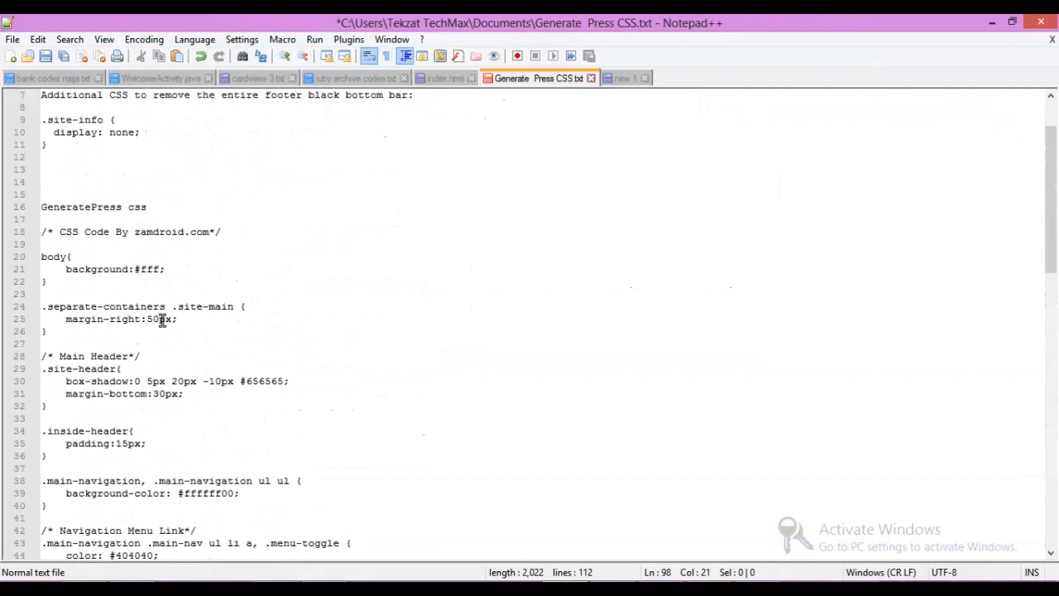
scroll(279, 318, down, 2)
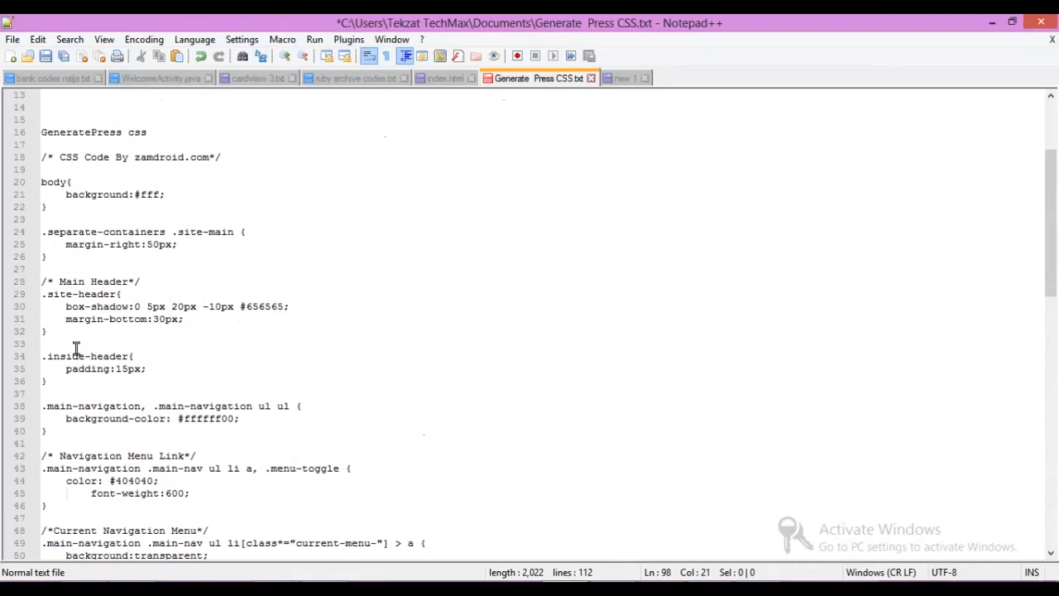
- Copy the Main Header comment and its complete .site-header rule from the GeneratePress stylesheet
drag(48, 341, 42, 280)
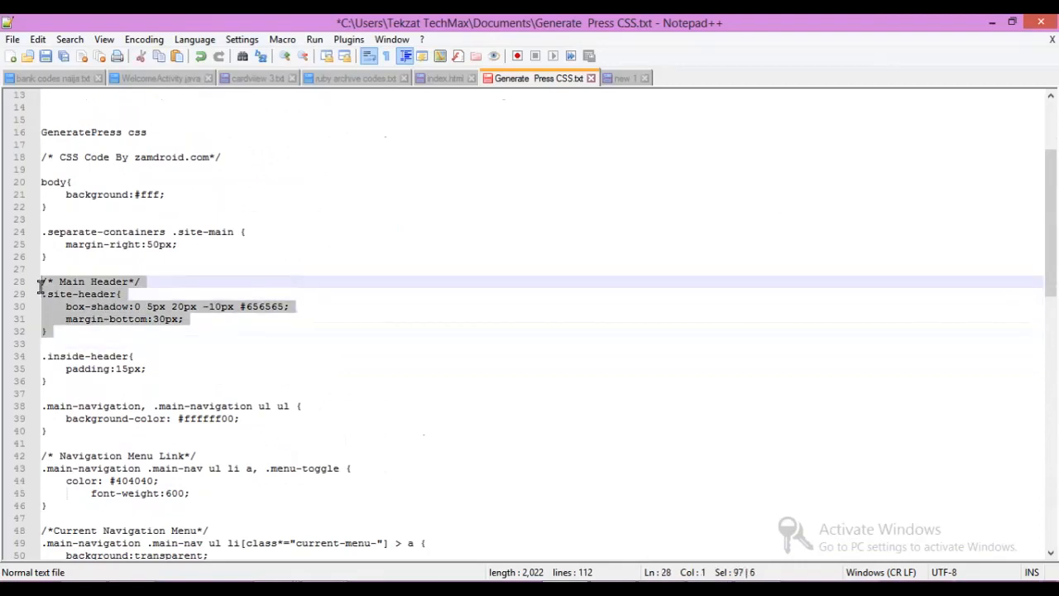
right_click(70, 286)
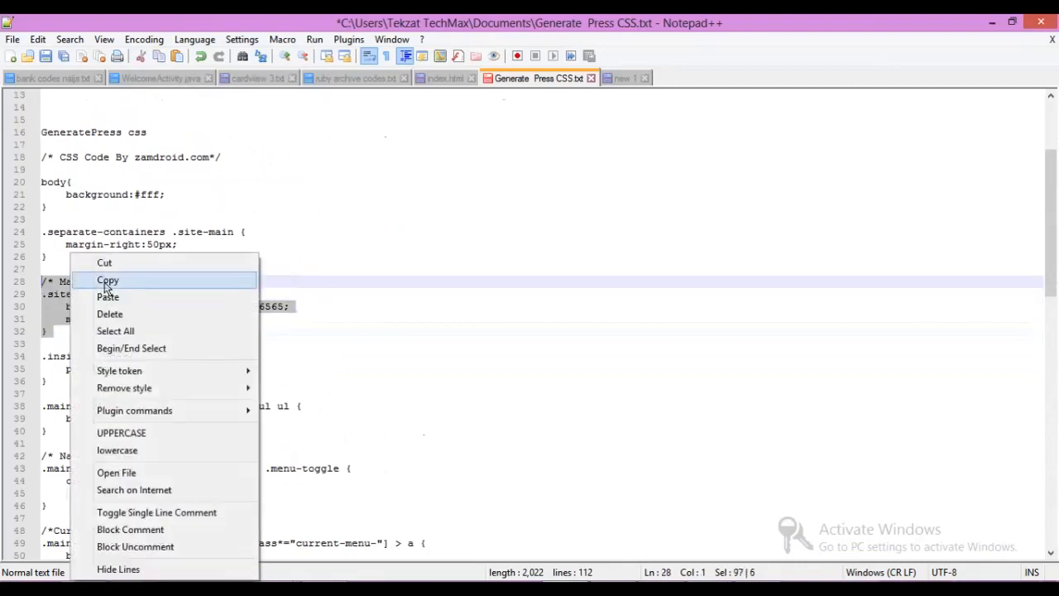
click(106, 278)
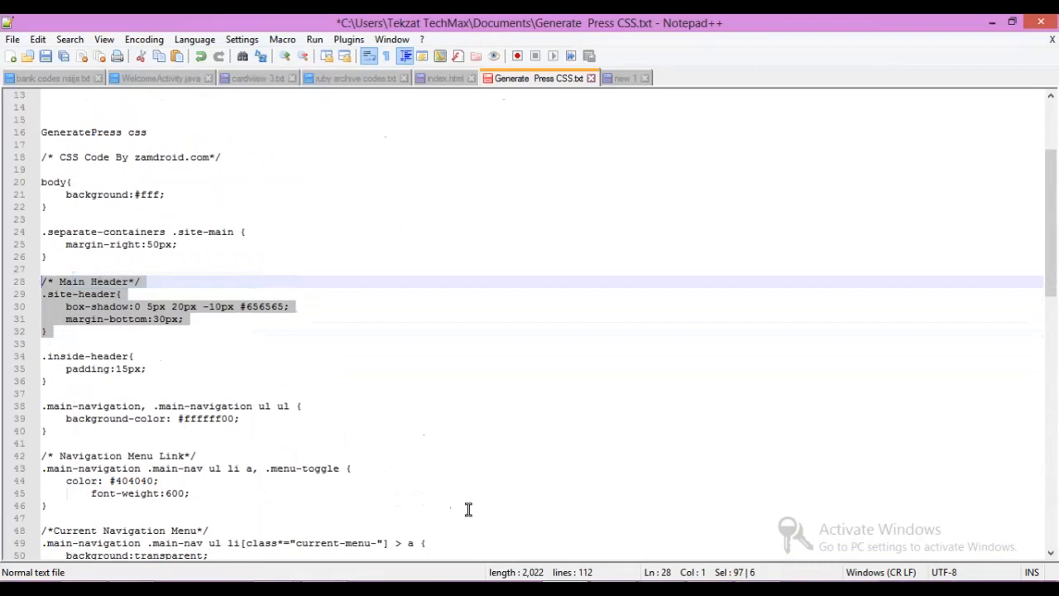
- Switch to the Customizer in Chrome and paste the .site-header rule into Additional CSS, one blank line below the .copyright-bar rule
mouse_move(275, 587)
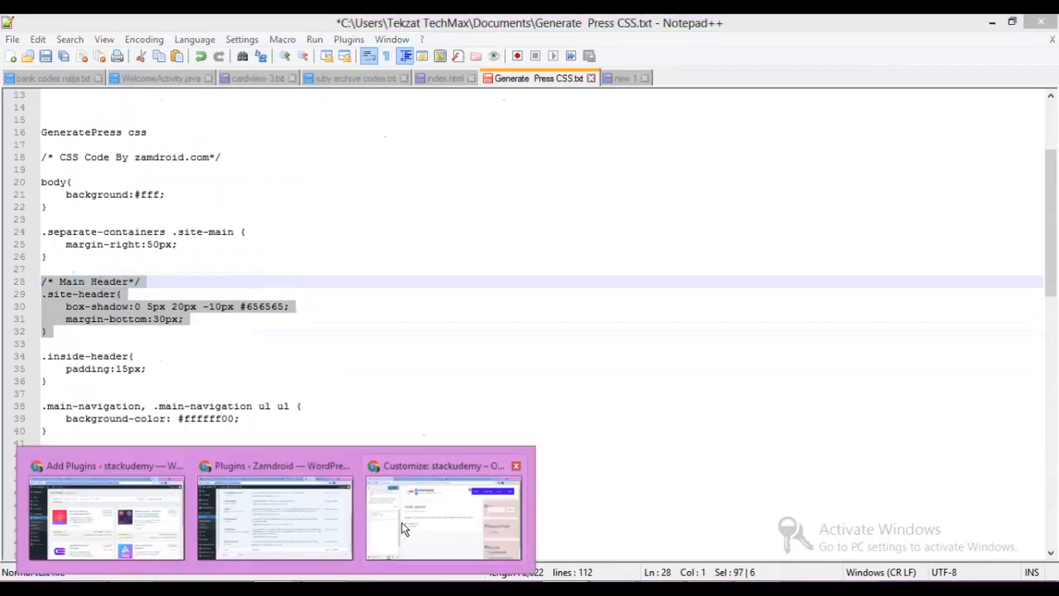
click(392, 515)
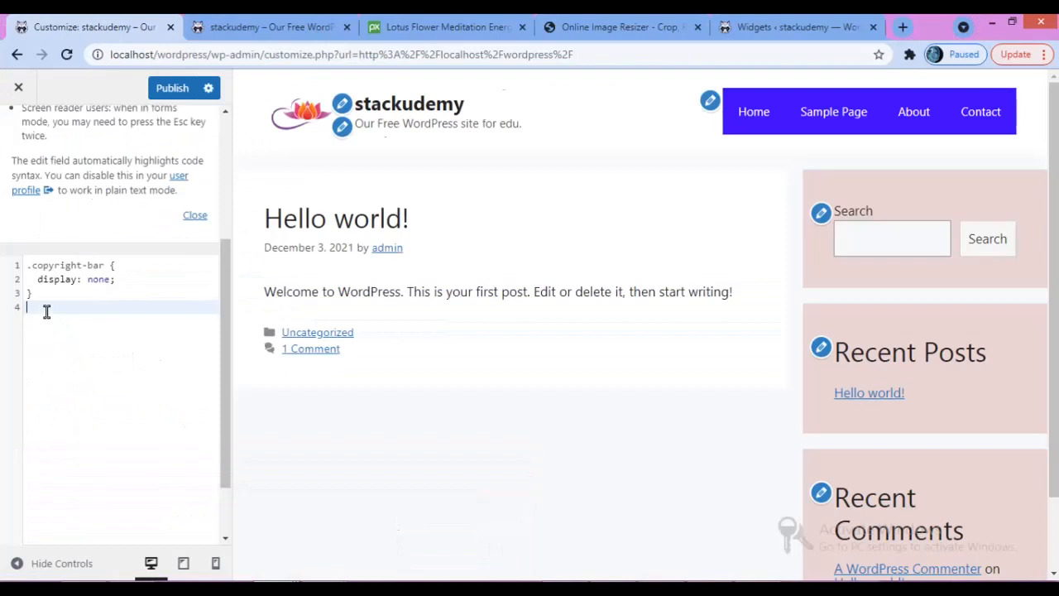
key(Return)
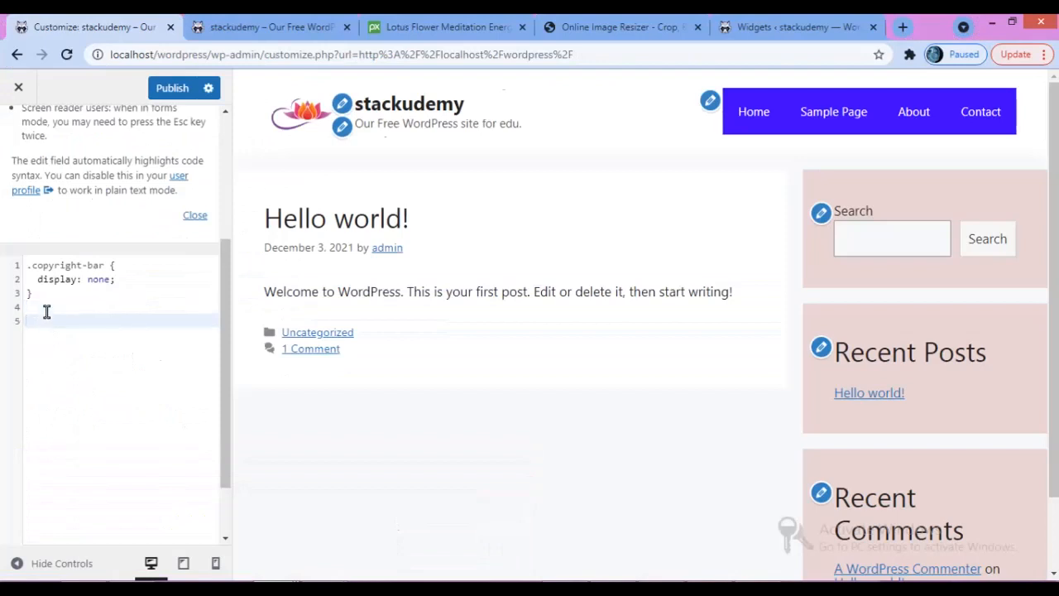
right_click(41, 325)
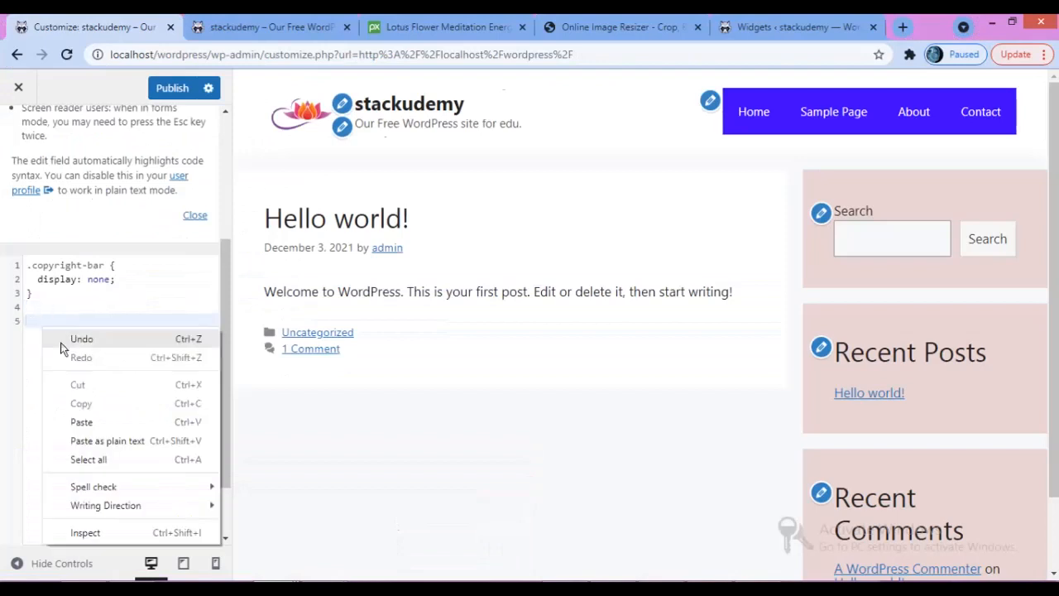
click(86, 420)
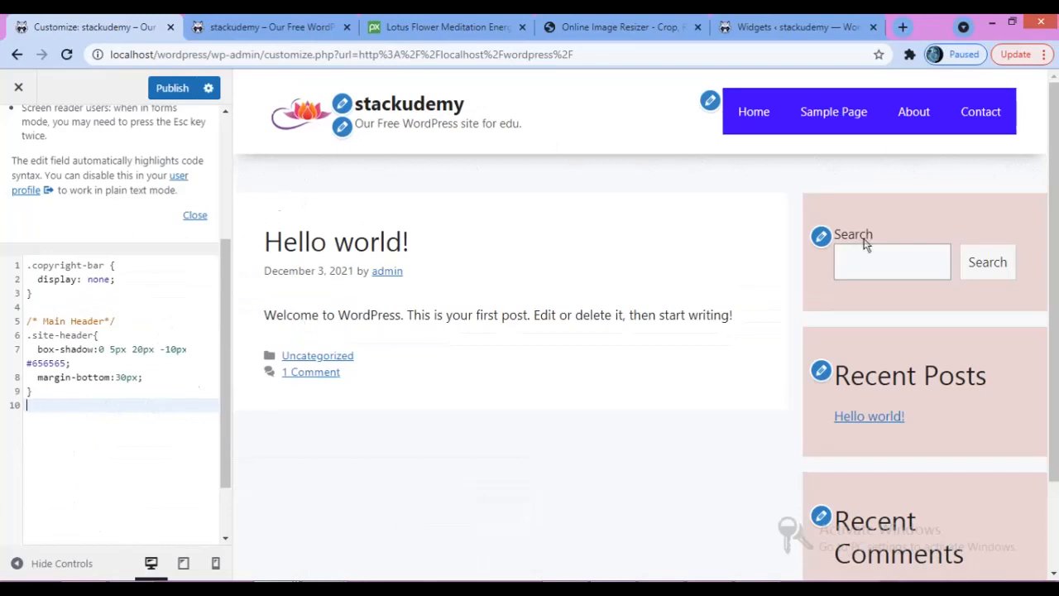
- Switch to Notepad++ and review the remaining GeneratePress rules, from navigation and post box to the sidebar widgets and mobile media query
key(alt+Tab)
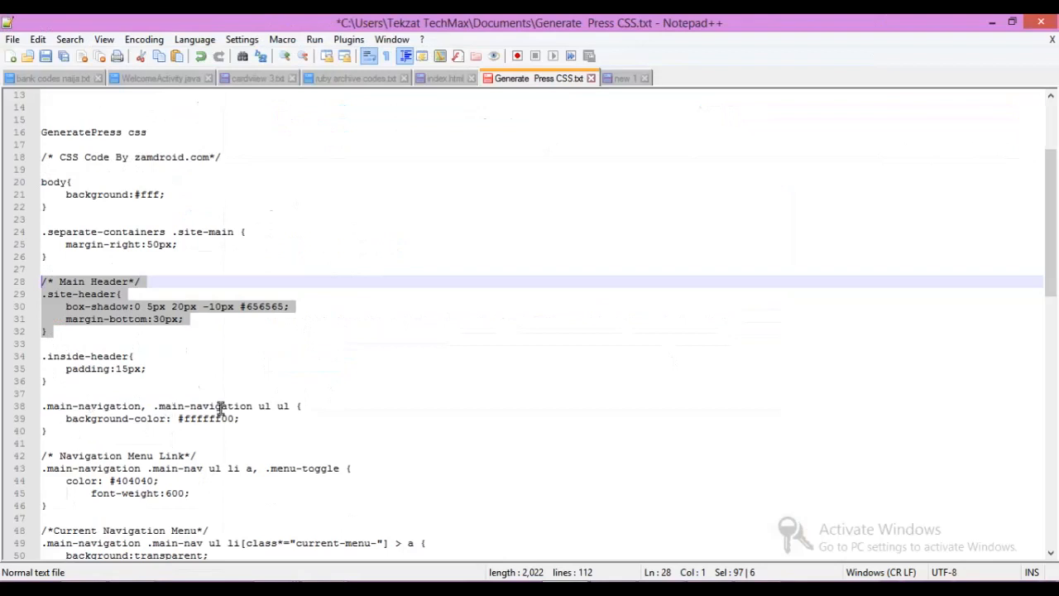
scroll(233, 460, down, 1)
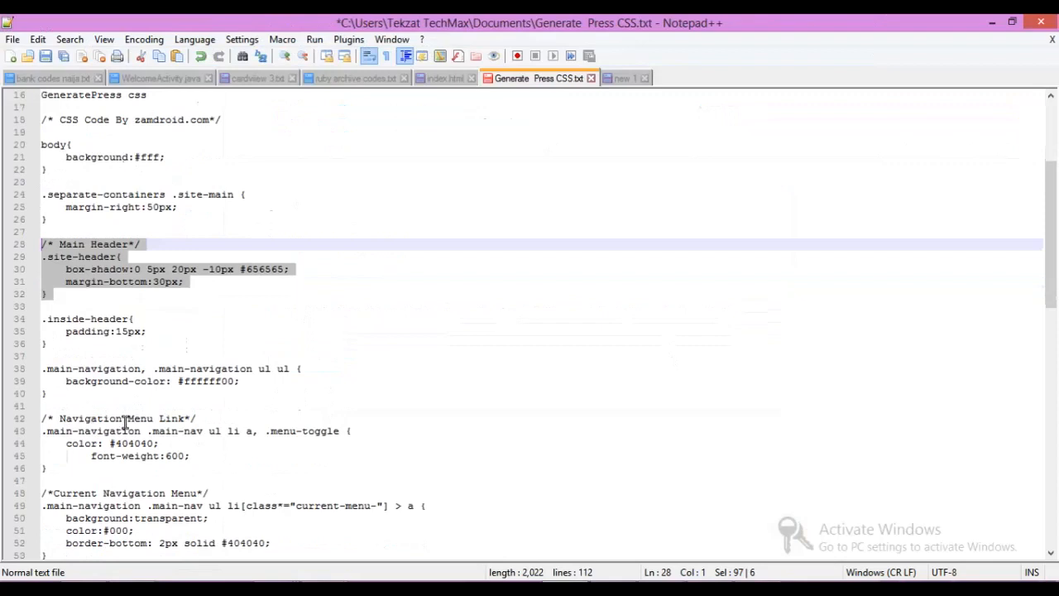
scroll(149, 471, down, 1)
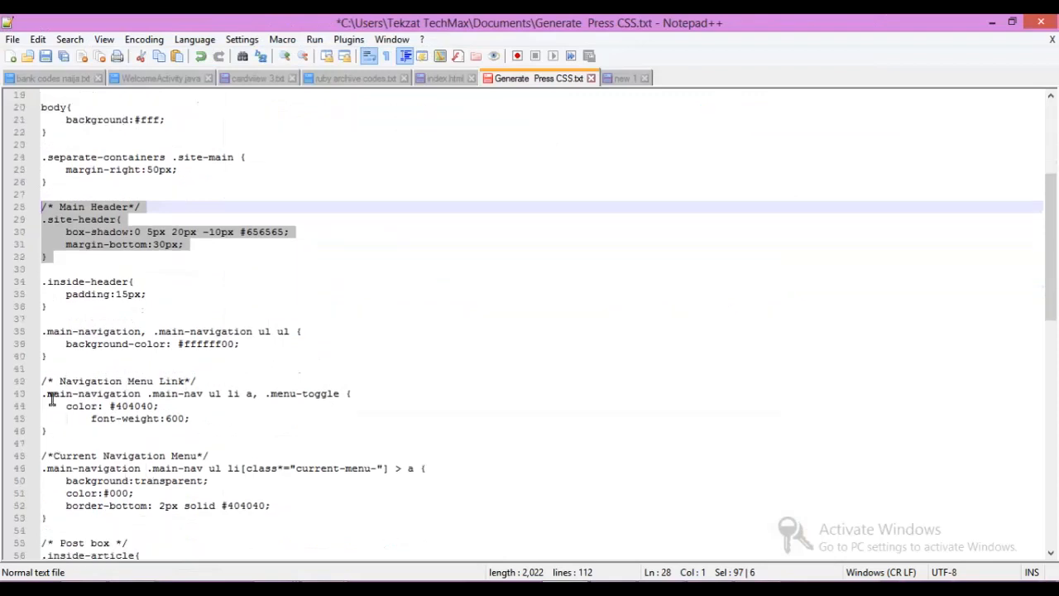
scroll(123, 505, down, 1)
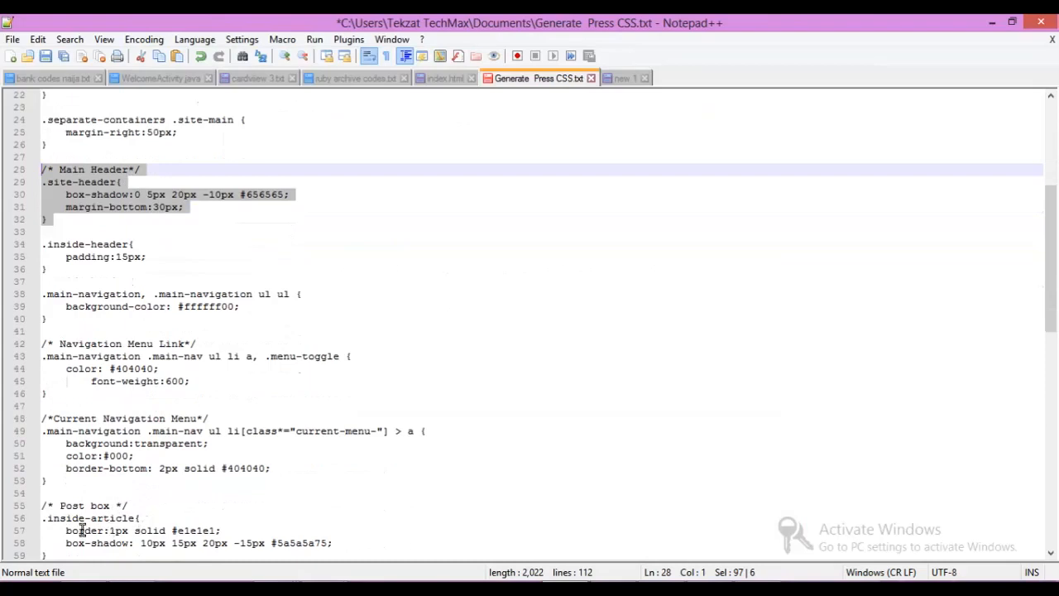
drag(1055, 309, 1054, 379)
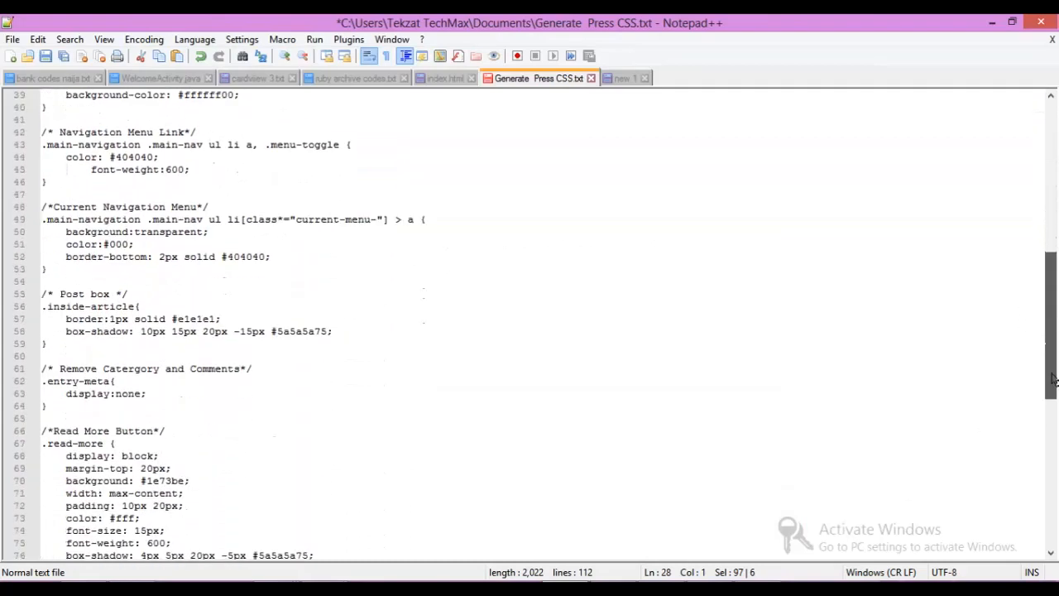
scroll(321, 458, down, 1)
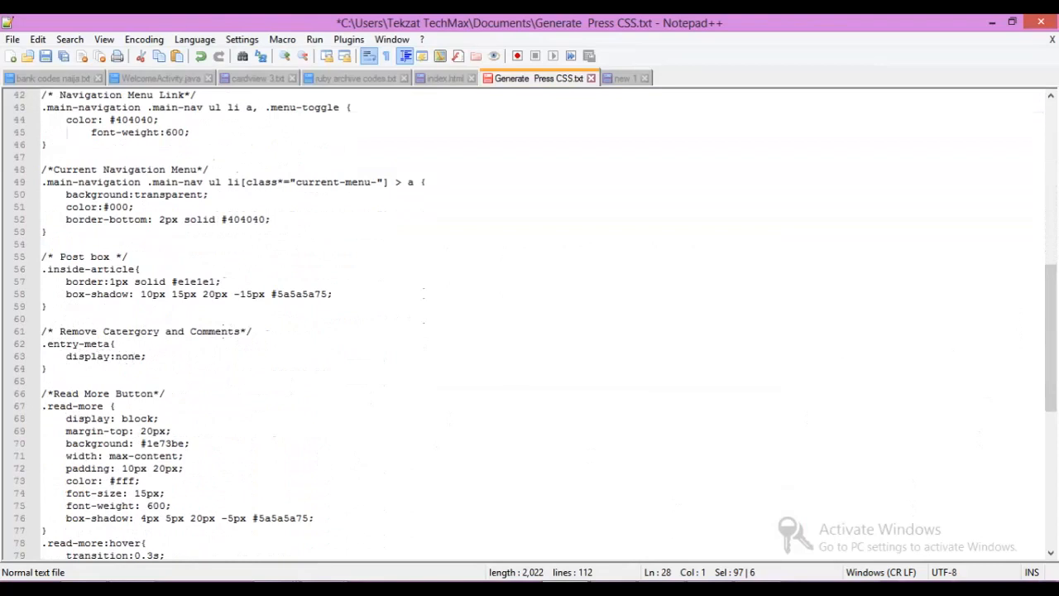
drag(1048, 352, 983, 463)
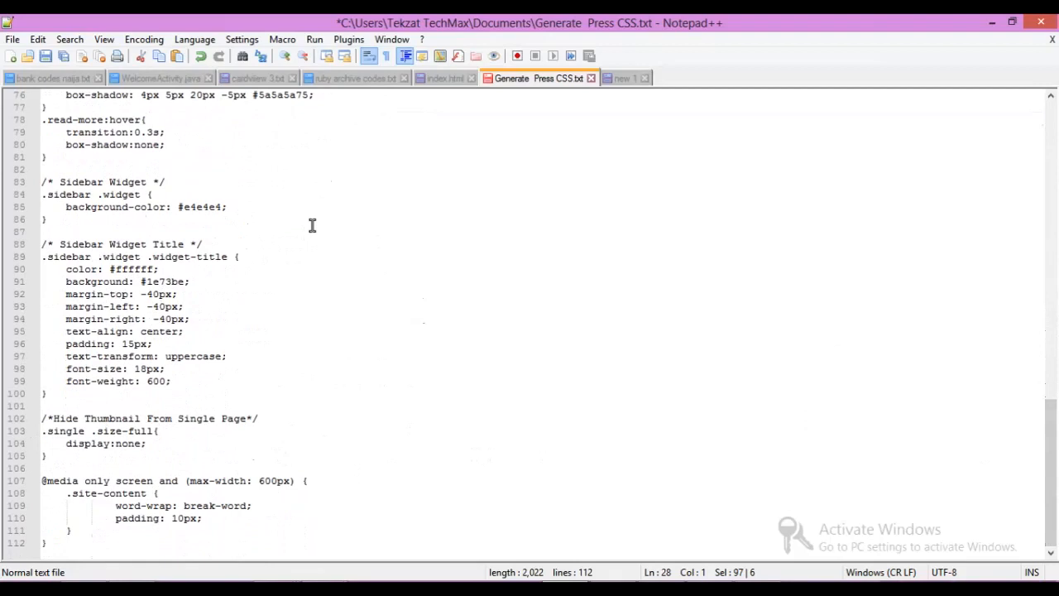
scroll(248, 186, up, 7)
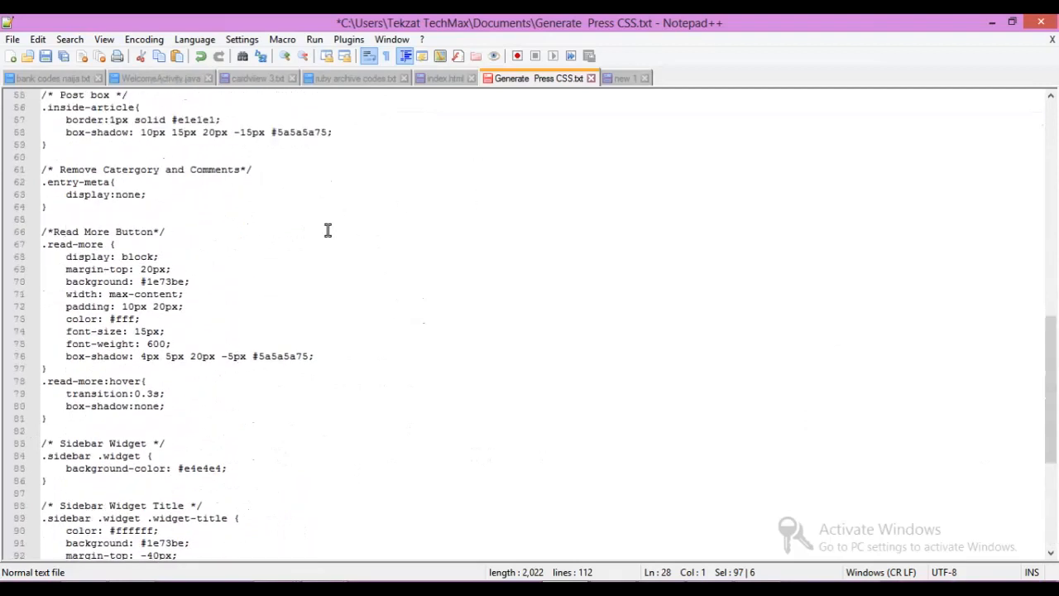
scroll(326, 229, up, 5)
scroll(326, 229, up, 5)
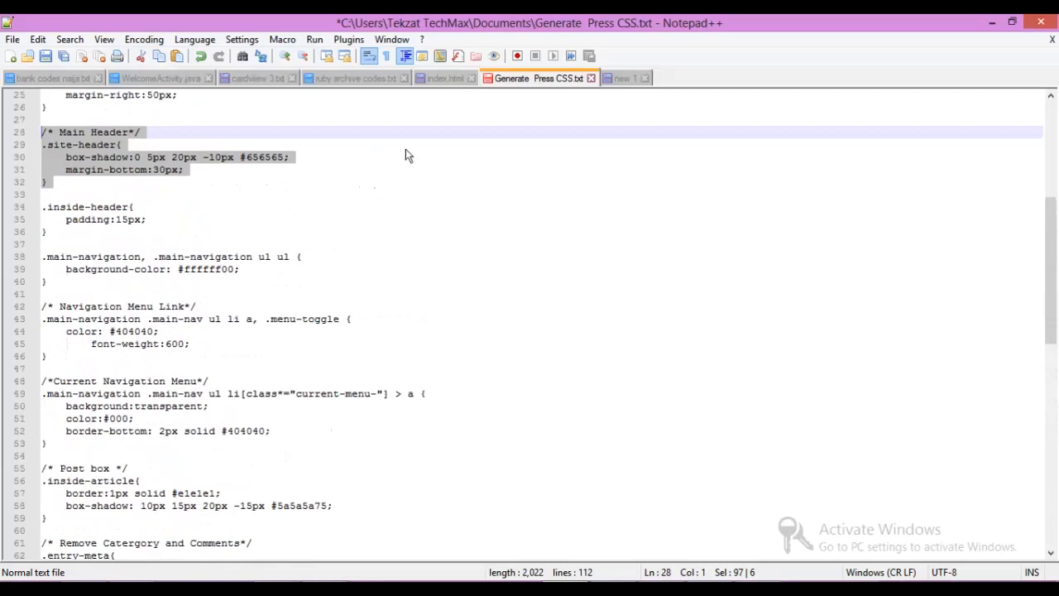
click(216, 120)
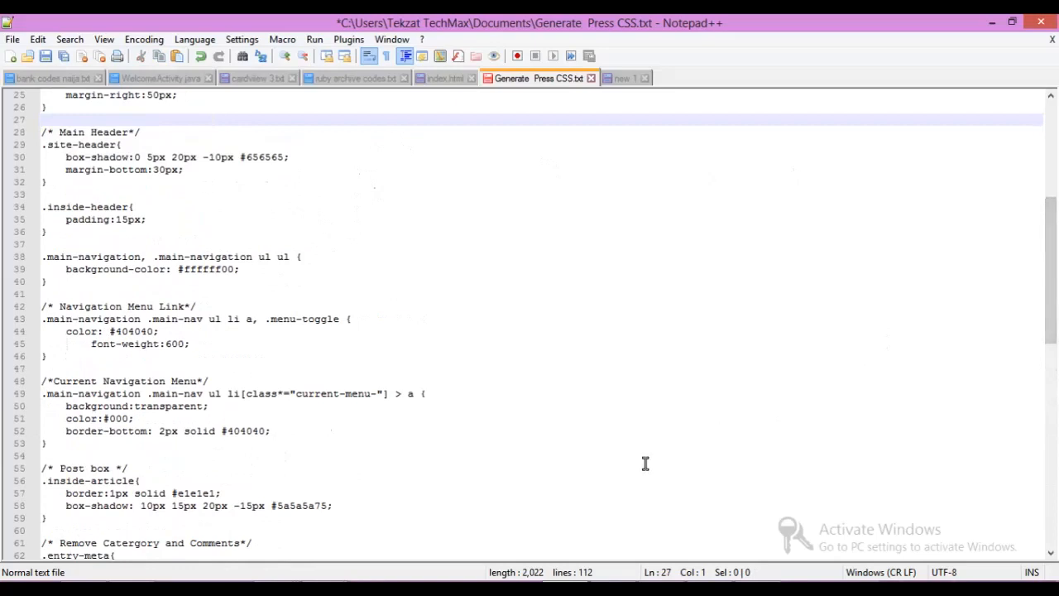
- Switch back to the Customizer in Chrome and publish the Additional CSS changes
mouse_move(176, 514)
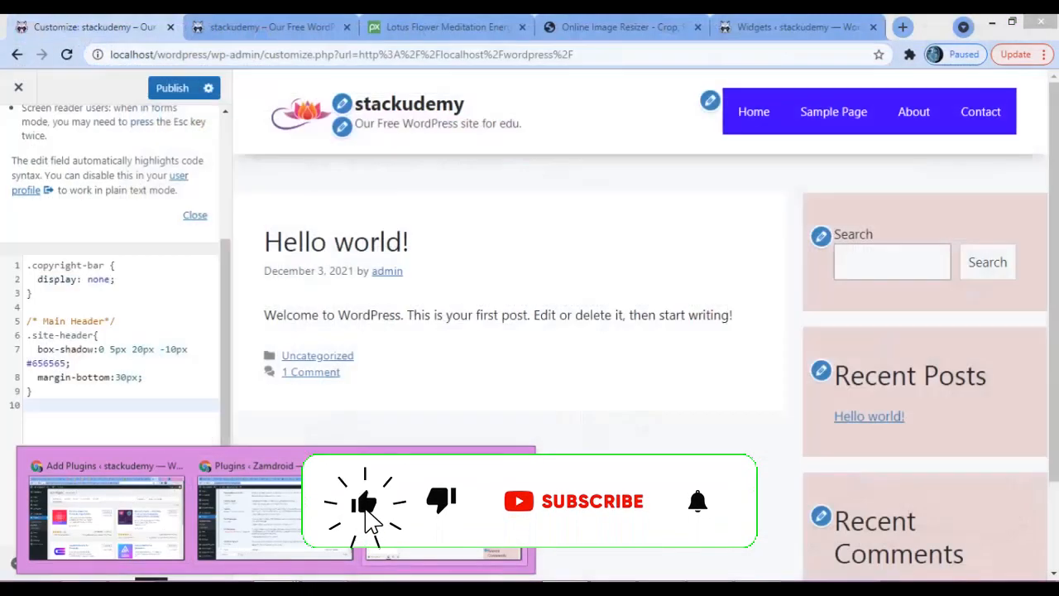
click(449, 520)
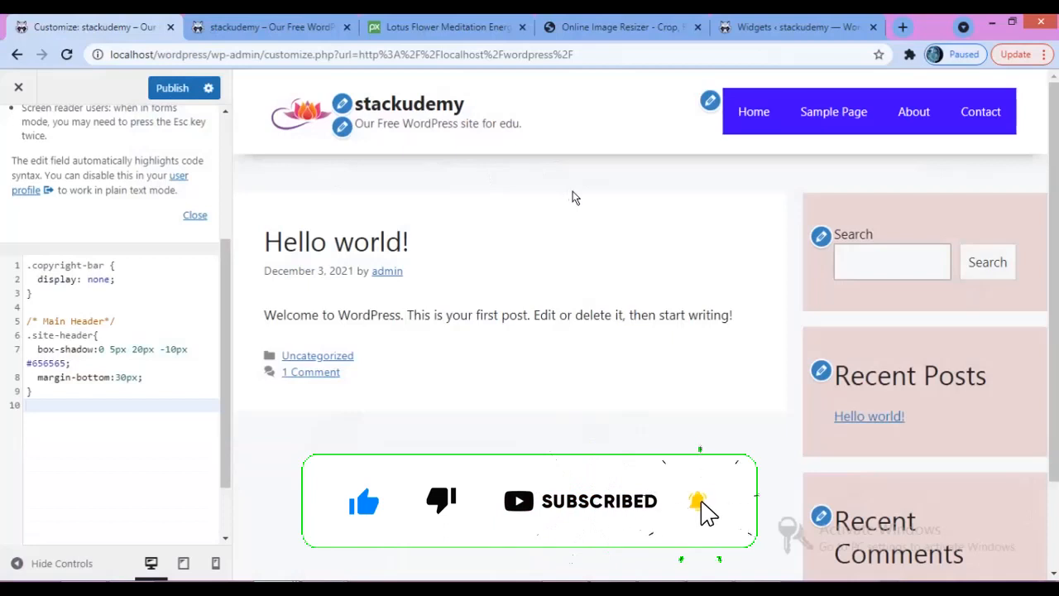
click(170, 91)
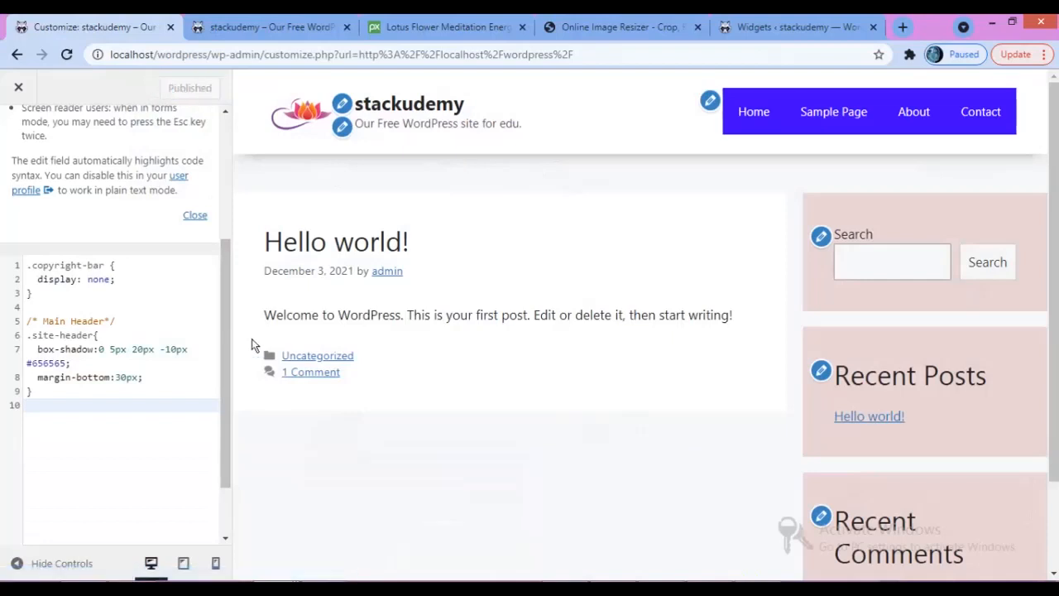
- Leave Additional CSS and open Homepage Settings to view the homepage display options
drag(232, 287, 229, 143)
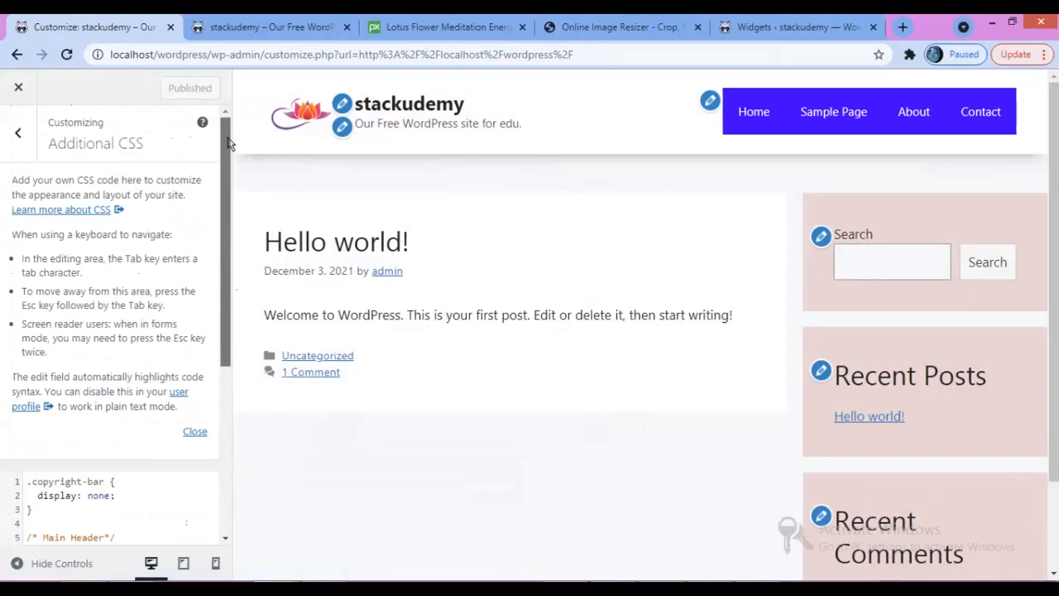
click(16, 135)
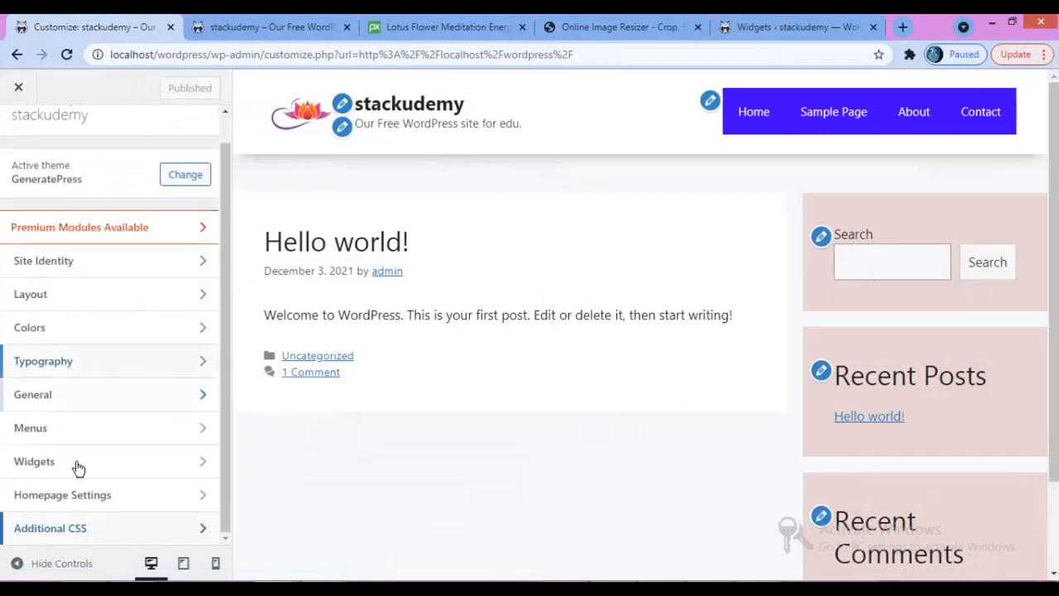
click(148, 502)
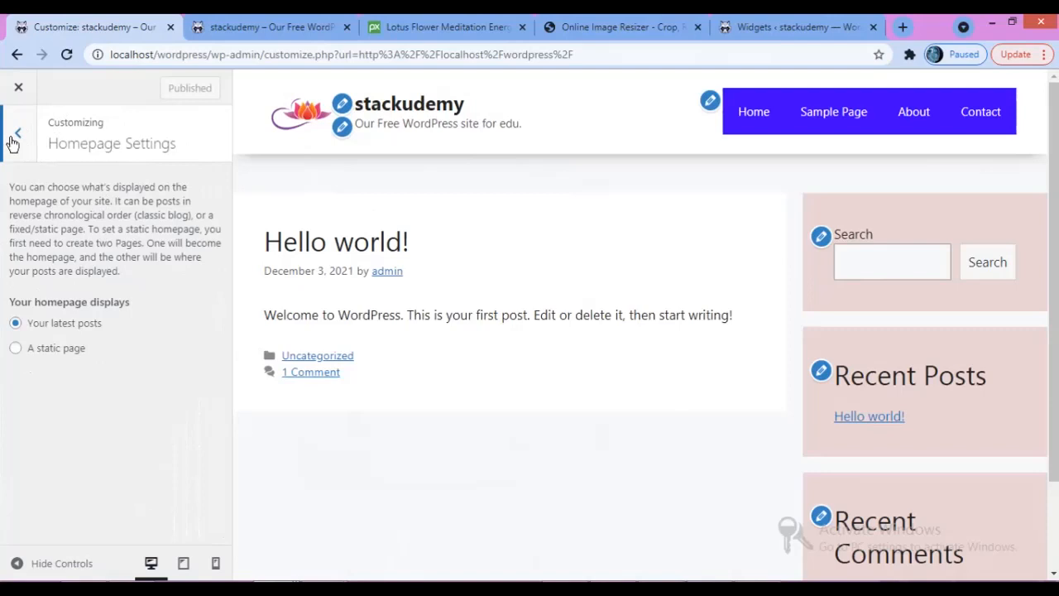
- Go to the stackudemy site's browser tab and open its WordPress admin Dashboard
click(255, 21)
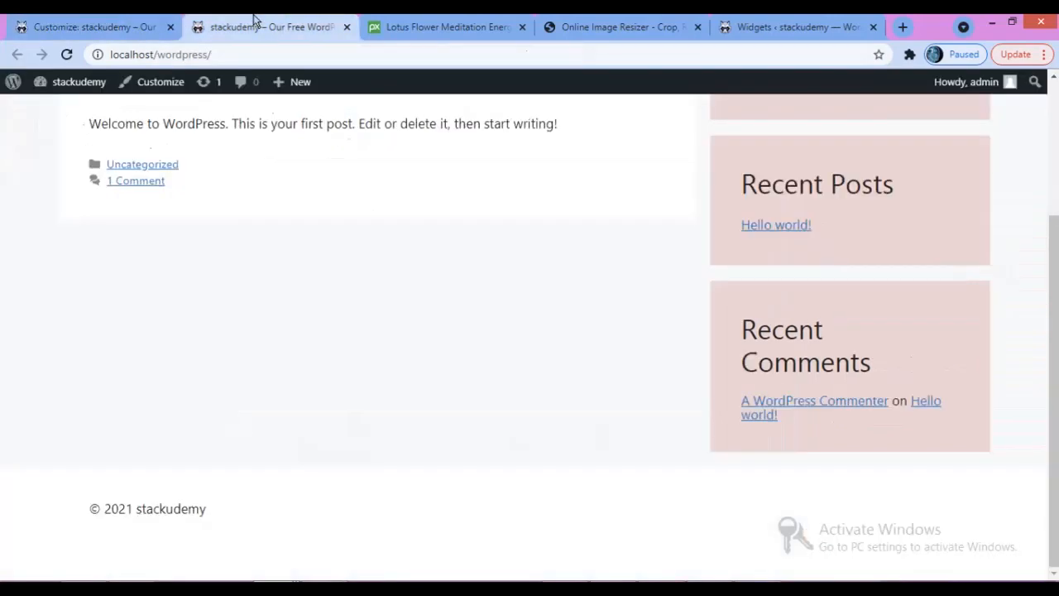
mouse_move(73, 89)
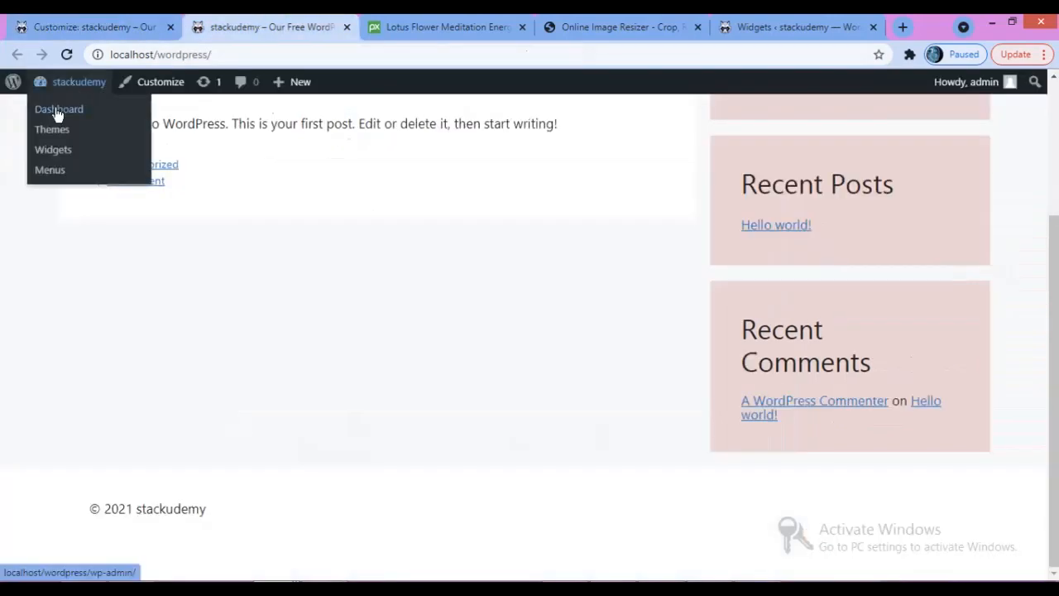
click(58, 111)
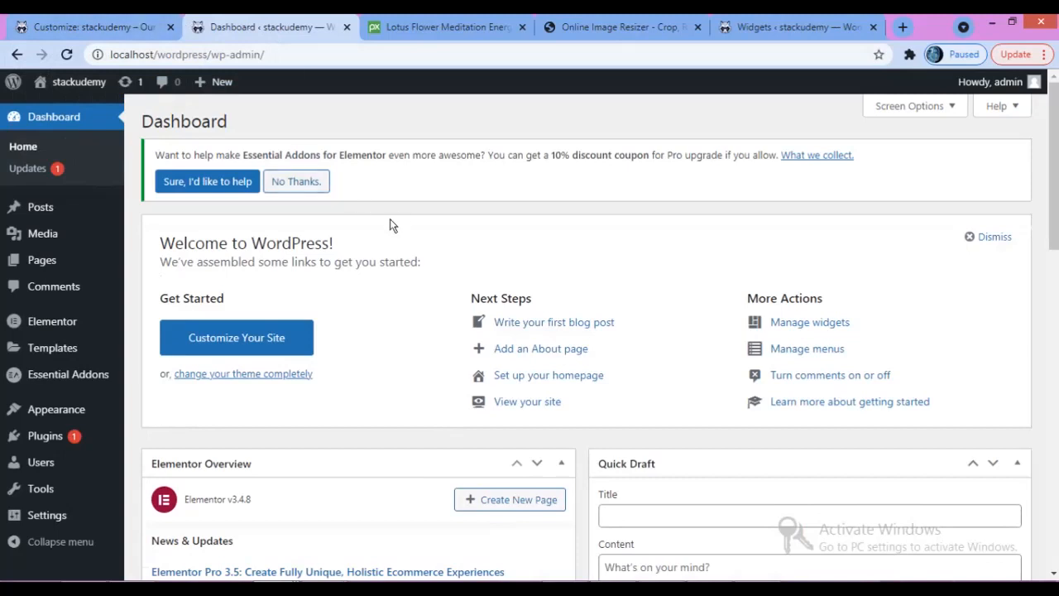
mouse_move(48, 264)
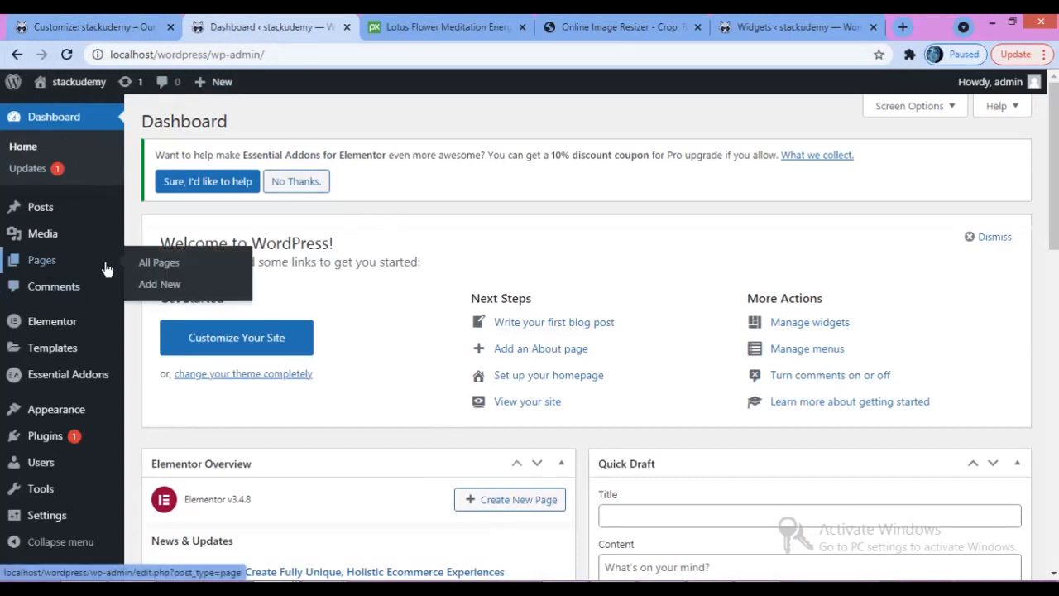